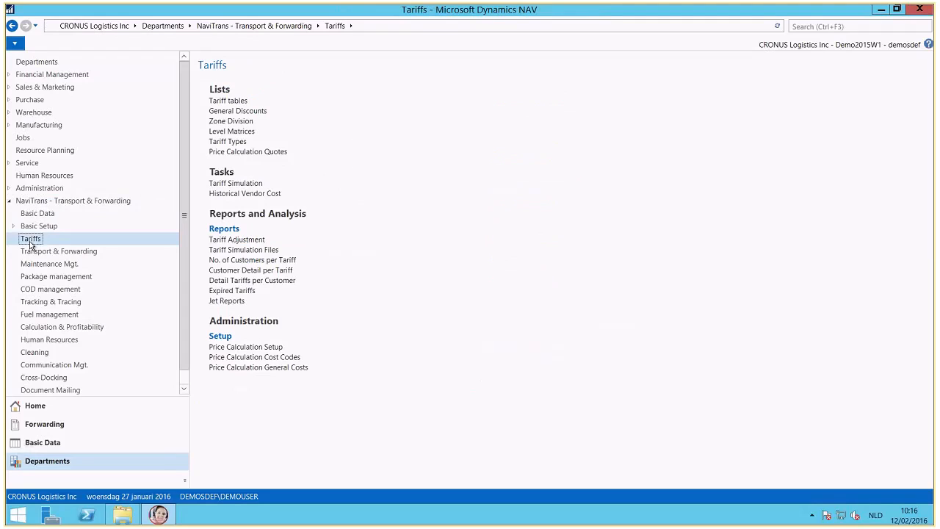
Review the price detail lines of the Standard FTL Distance Tariff in the tariff tables list
{"action": "left_click", "coordinate": [239, 101]}
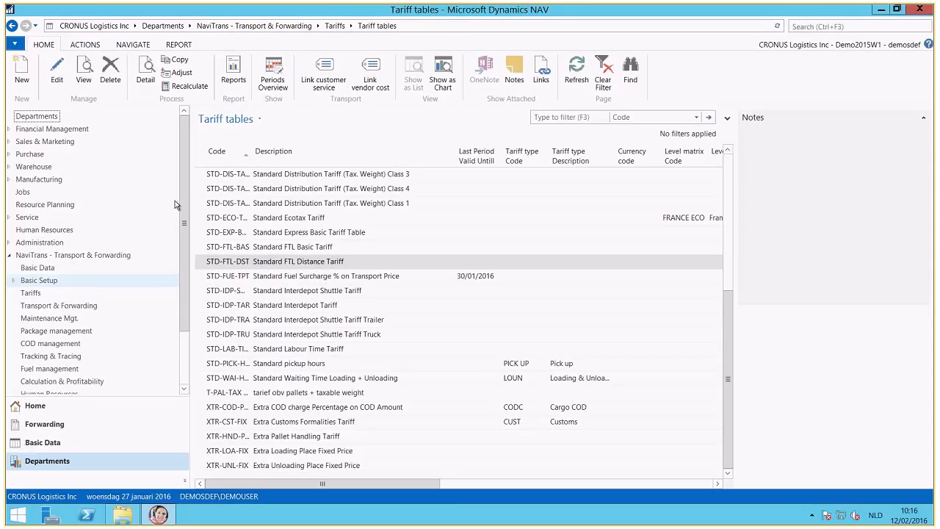
{"action": "left_click", "coordinate": [145, 80]}
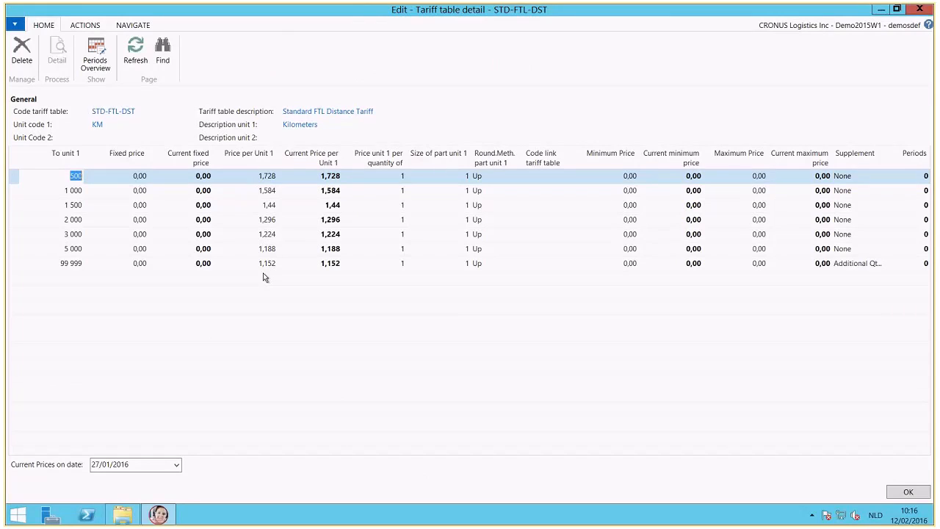
{"action": "left_click", "coordinate": [910, 492]}
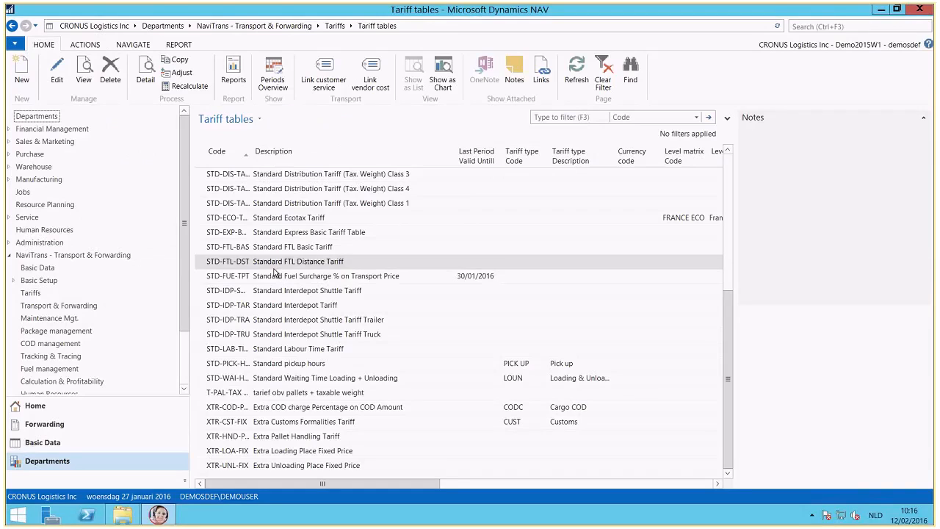
Start an adjustment of the STD-FTL-DST tariff table with a Price Unit 1 percentage of 10
{"action": "left_click", "coordinate": [181, 73]}
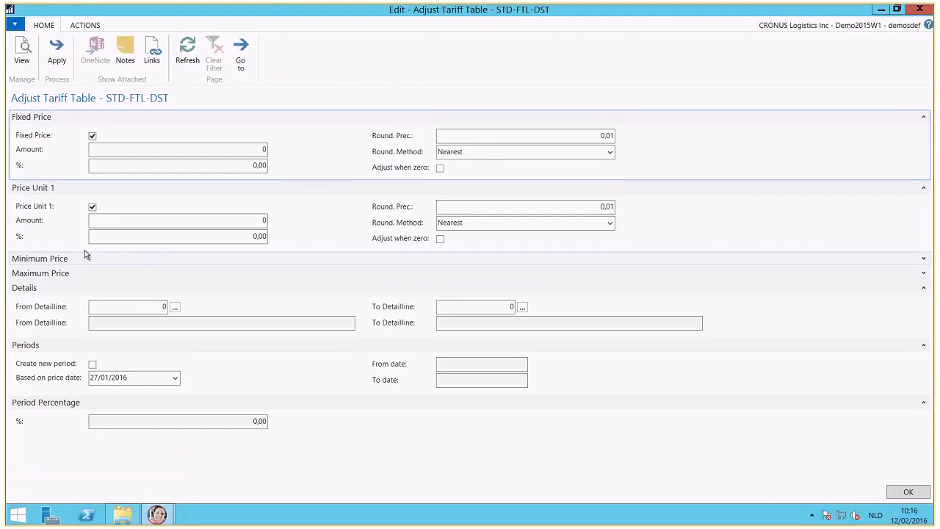
{"action": "left_click", "coordinate": [226, 236]}
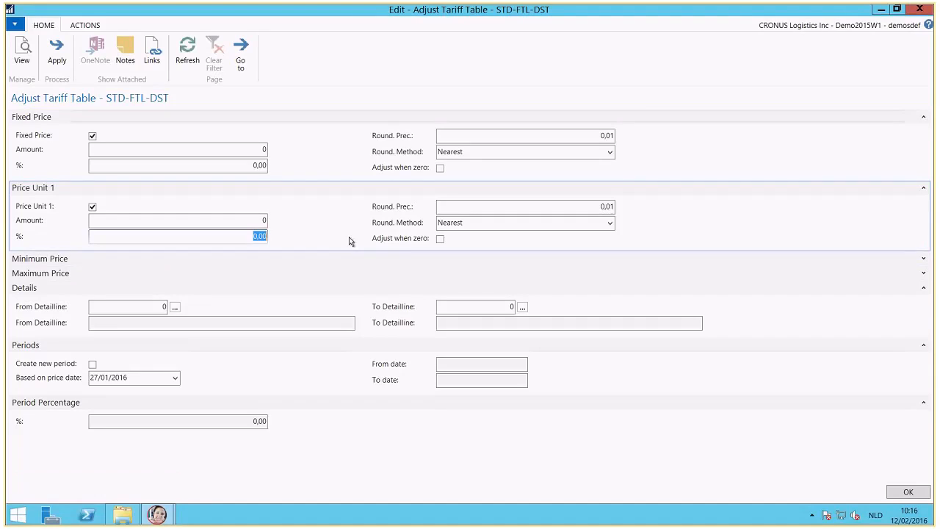
{"action": "type", "text": "10"}
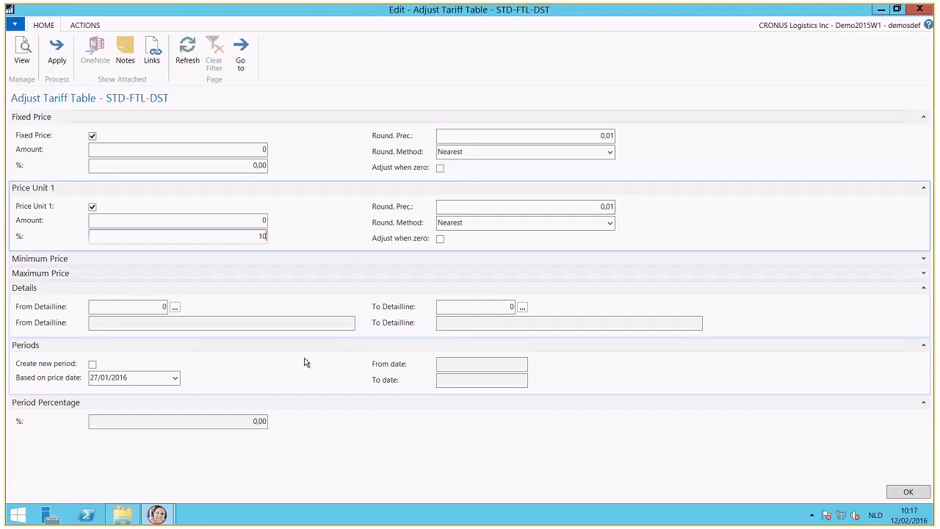
Have the adjustment create a new period from 1/04/2016 to 30/04/2016
{"action": "left_click", "coordinate": [93, 365]}
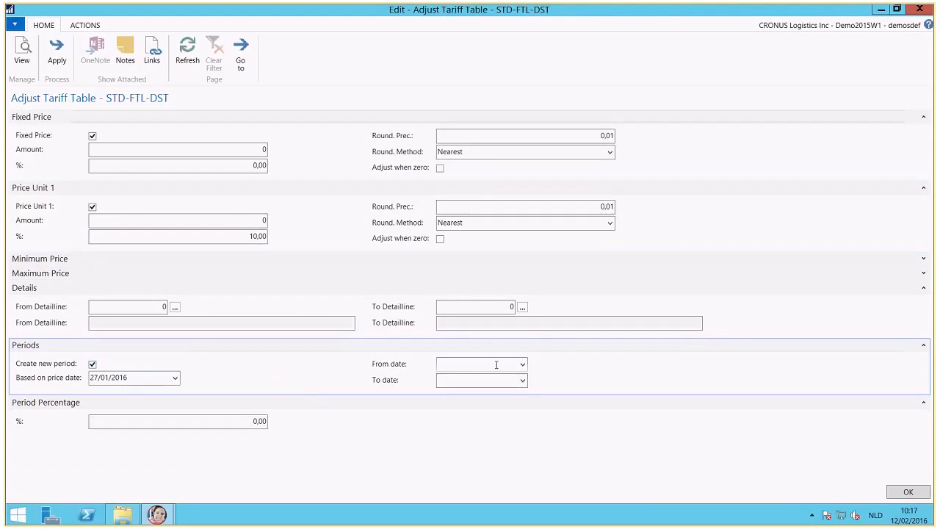
{"action": "left_click", "coordinate": [496, 364]}
{"action": "left_click", "coordinate": [524, 364]}
{"action": "left_click", "coordinate": [525, 383]}
{"action": "left_click", "coordinate": [526, 382]}
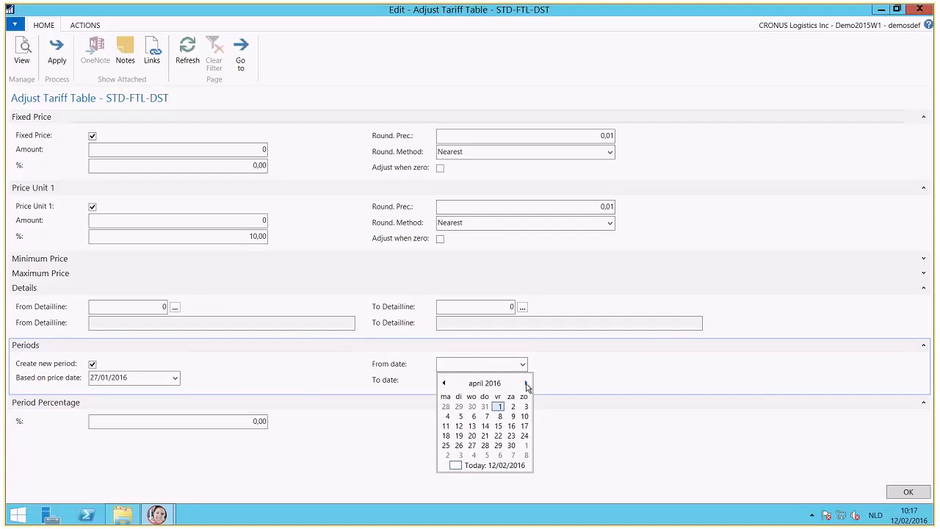
{"action": "left_click", "coordinate": [499, 406]}
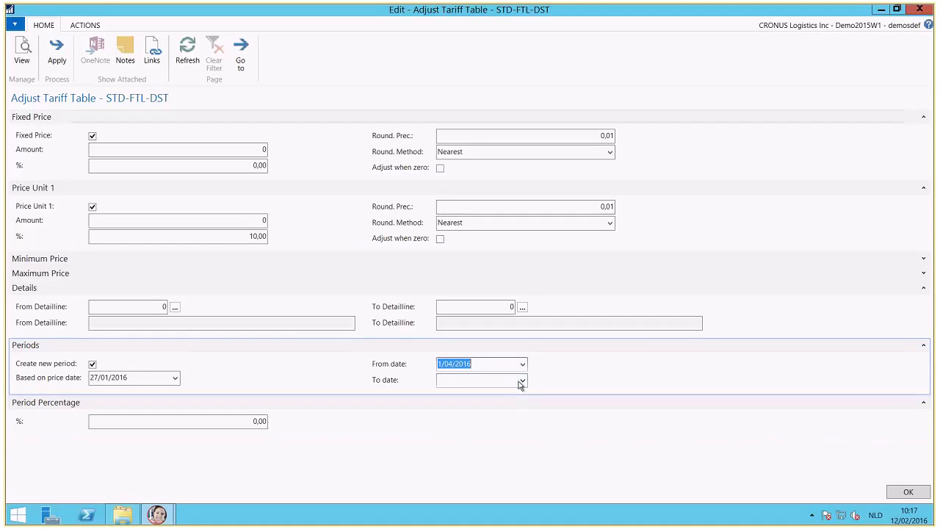
{"action": "left_click", "coordinate": [520, 381]}
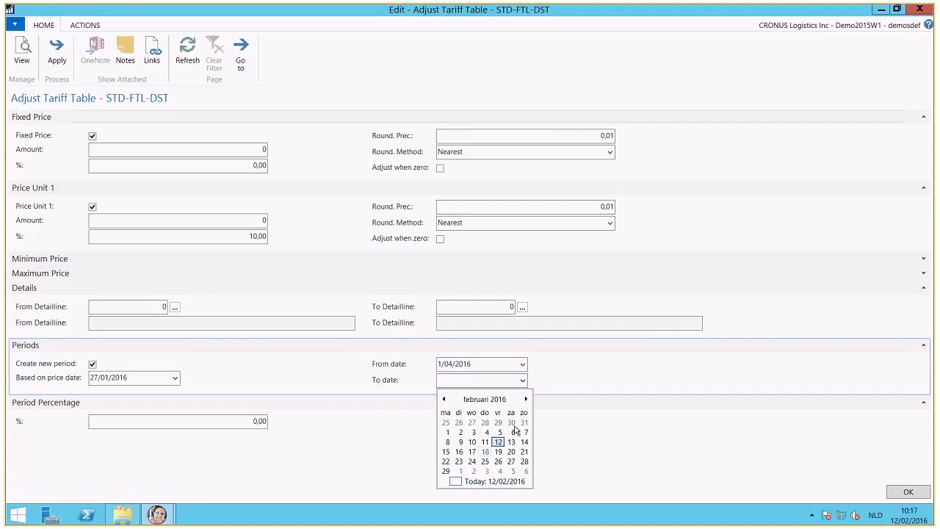
{"action": "left_click", "coordinate": [526, 399]}
{"action": "left_click", "coordinate": [527, 399]}
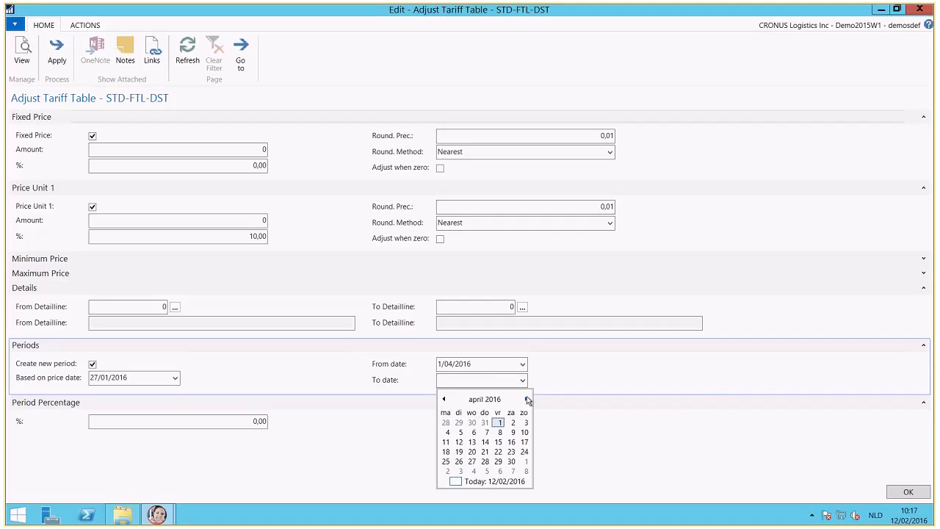
{"action": "left_click", "coordinate": [512, 461]}
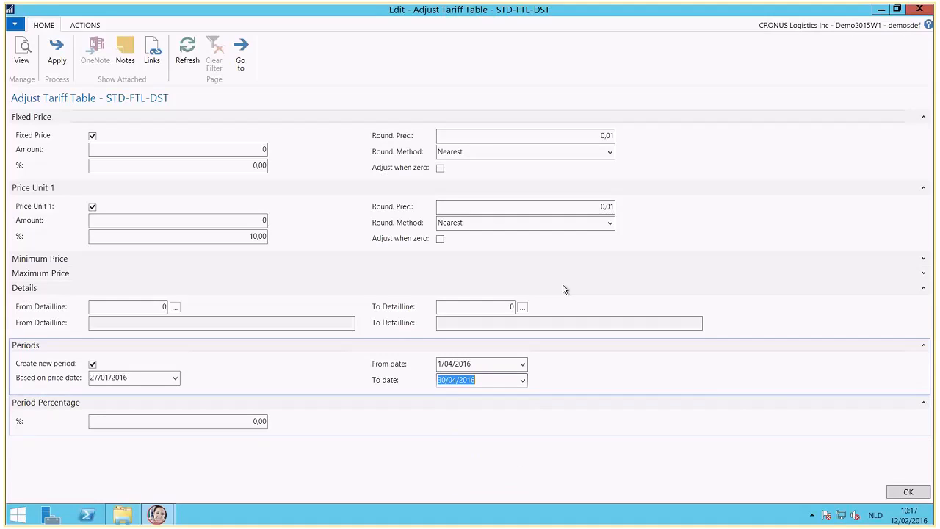
Apply the adjustment to the STD-FTL-DST tariff table and open its periods overview
{"action": "left_click", "coordinate": [57, 62]}
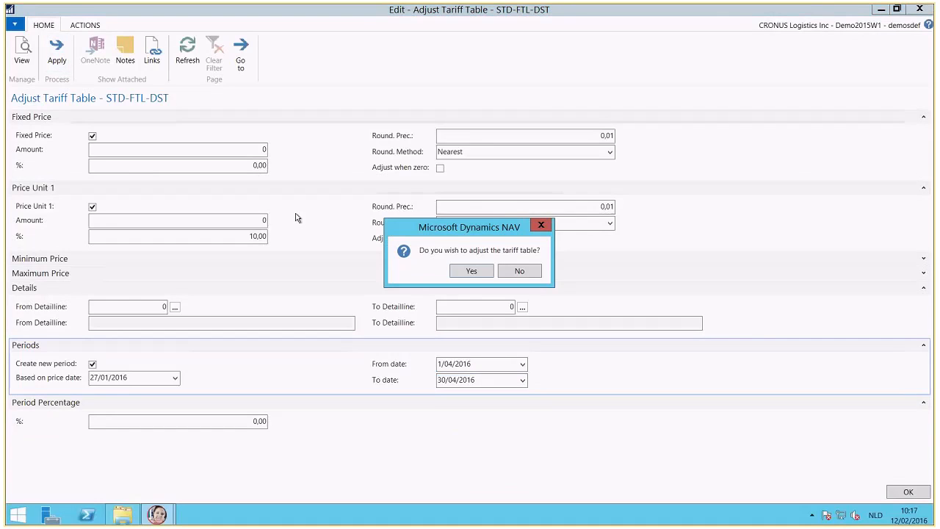
{"action": "left_click", "coordinate": [471, 272]}
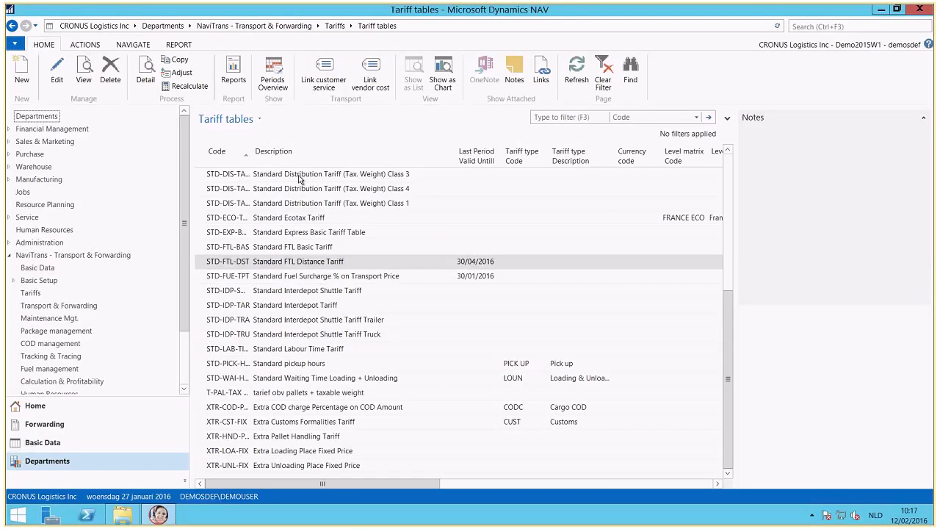
{"action": "left_click", "coordinate": [273, 76]}
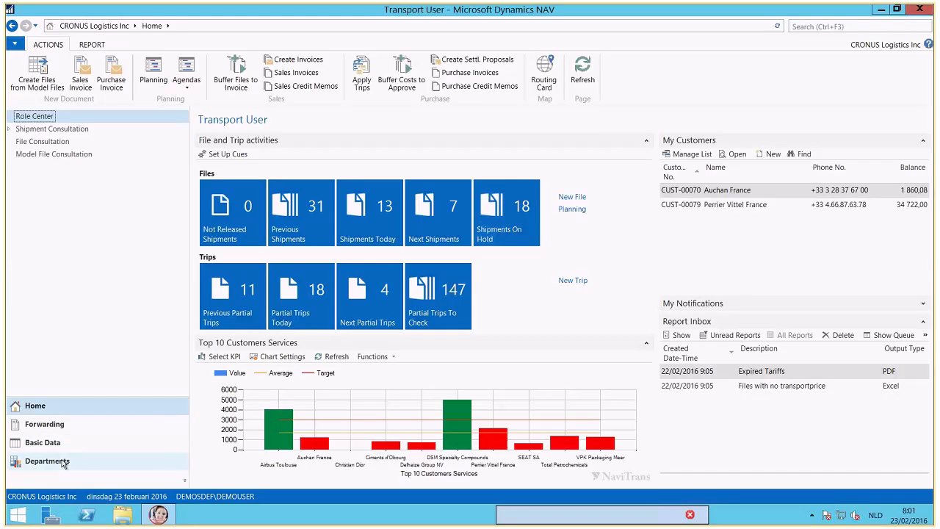
Open the Services list in the basic data of the NaviTrans - Transport & Forwarding department
{"action": "left_click", "coordinate": [63, 462]}
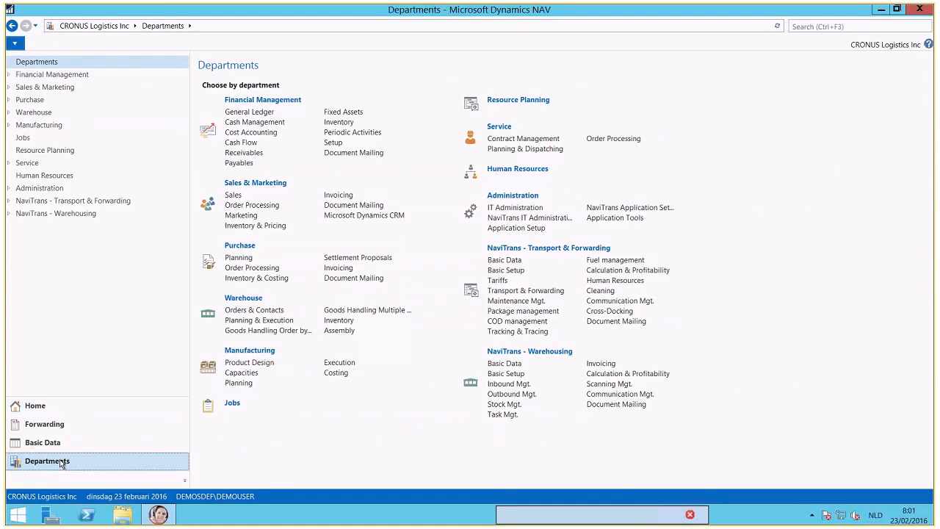
{"action": "left_click", "coordinate": [73, 202]}
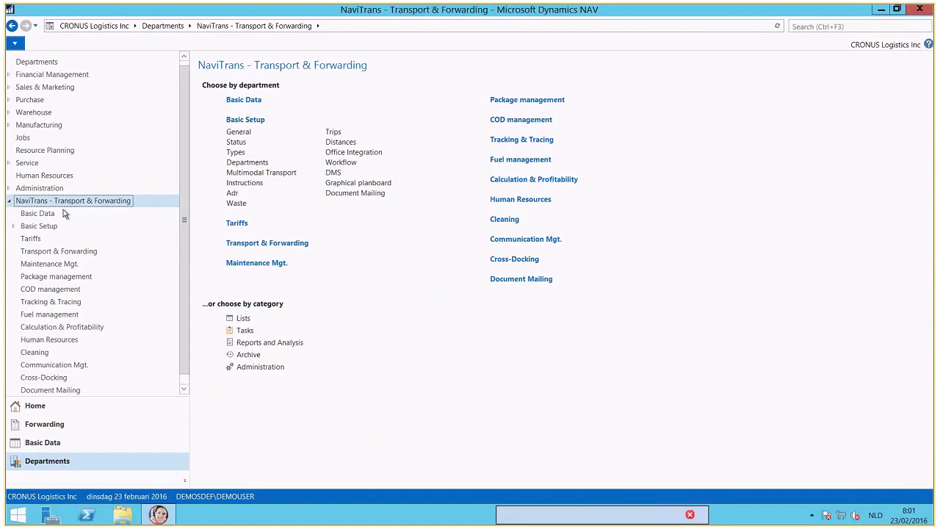
{"action": "left_click", "coordinate": [64, 213]}
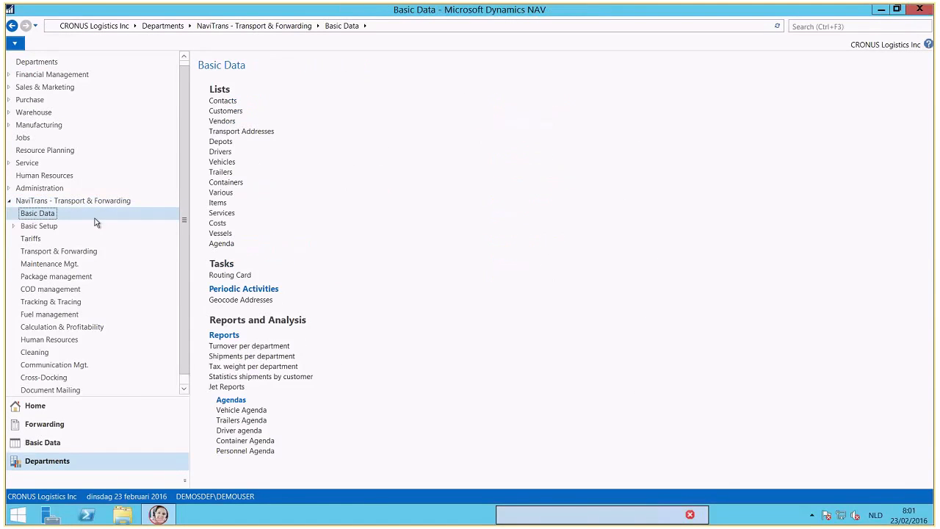
{"action": "left_click", "coordinate": [224, 214]}
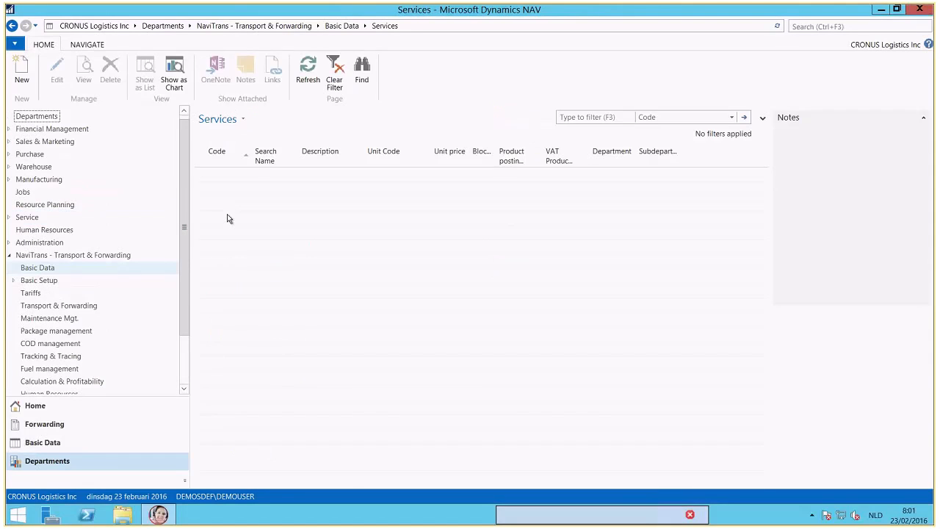
Create a new service with the code TOLL and the description "Toll services"
{"action": "left_click", "coordinate": [22, 73]}
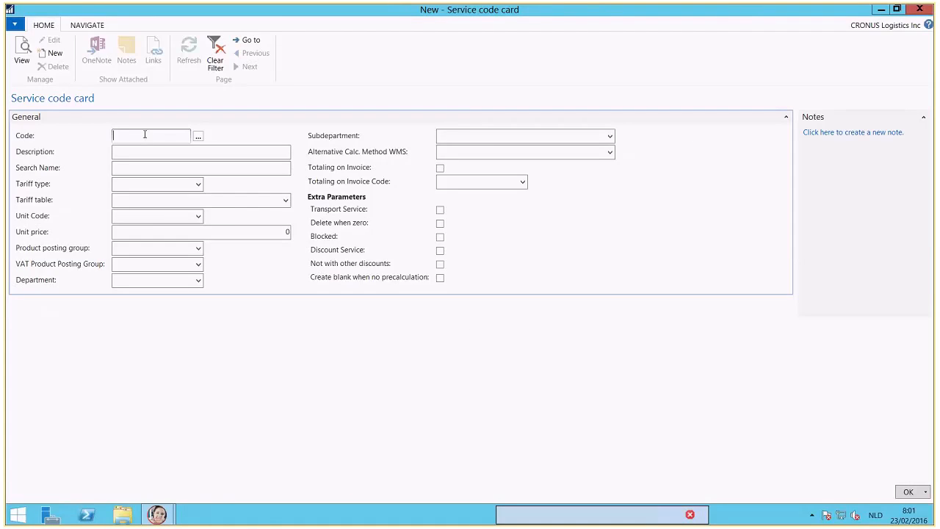
{"action": "type", "text": "TOLL"}
{"action": "key", "text": "Tab"}
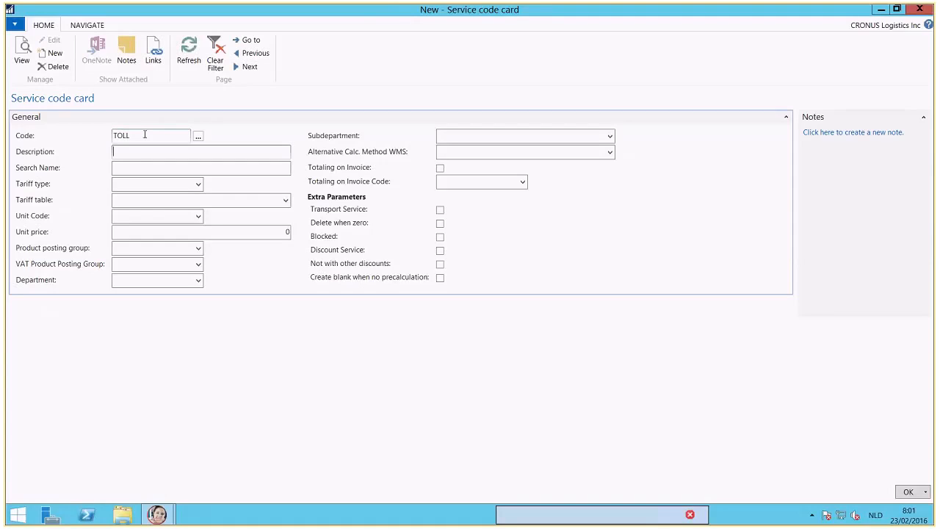
{"action": "type", "text": "Toll services"}
{"action": "key", "text": "Tab"}
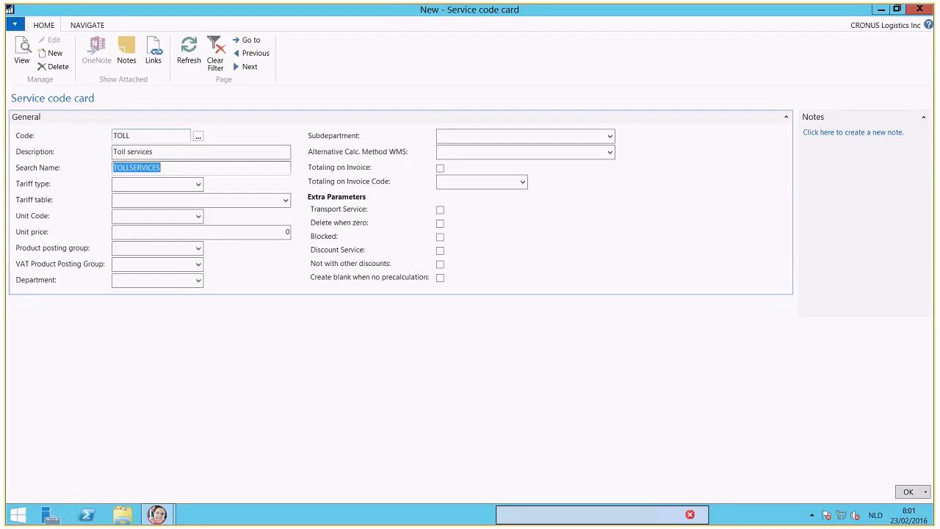
Assign product posting group SERVICES and VAT product posting group NO VAT to the TOLL service, then save its card
{"action": "left_click", "coordinate": [126, 249]}
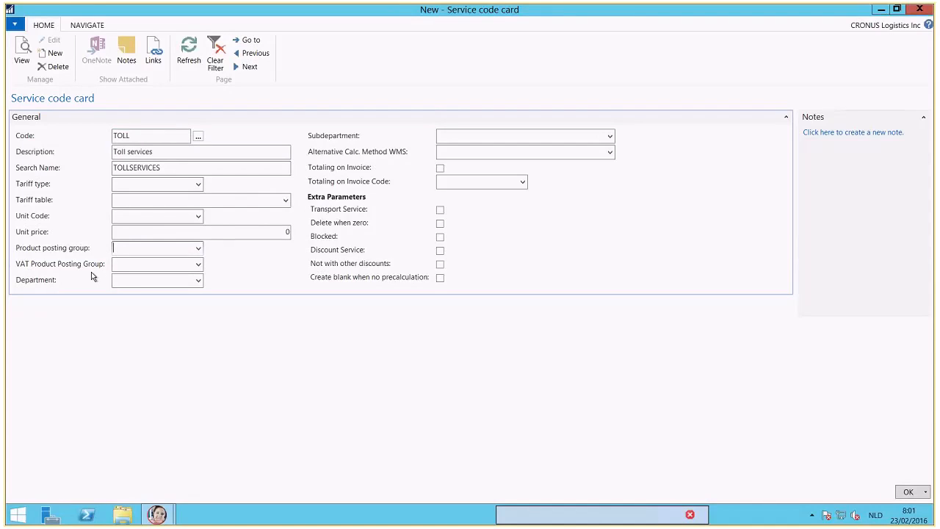
{"action": "left_click", "coordinate": [199, 249]}
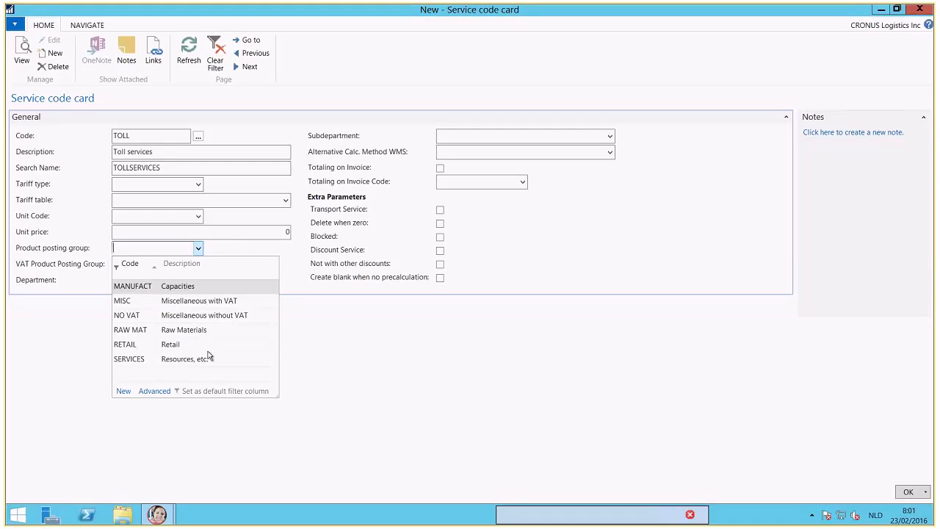
{"action": "left_click", "coordinate": [175, 361]}
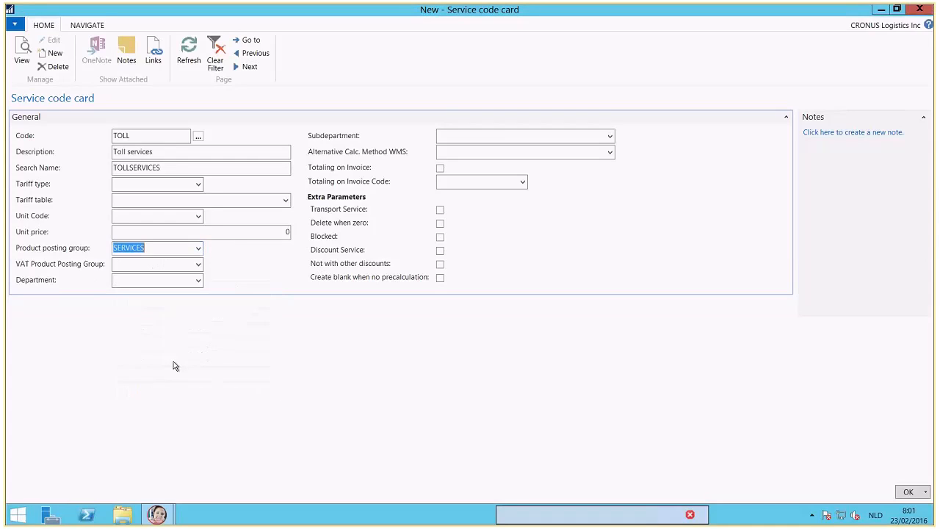
{"action": "left_click", "coordinate": [154, 263]}
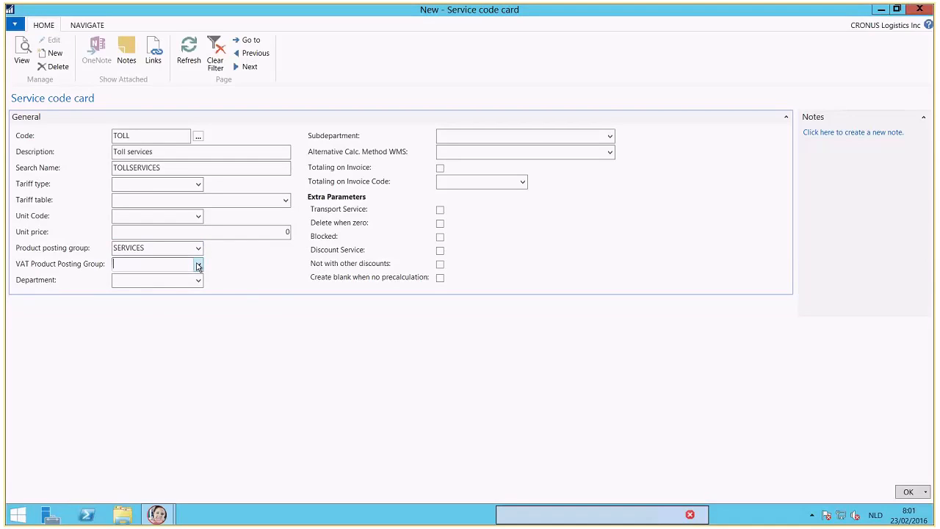
{"action": "left_click", "coordinate": [199, 264]}
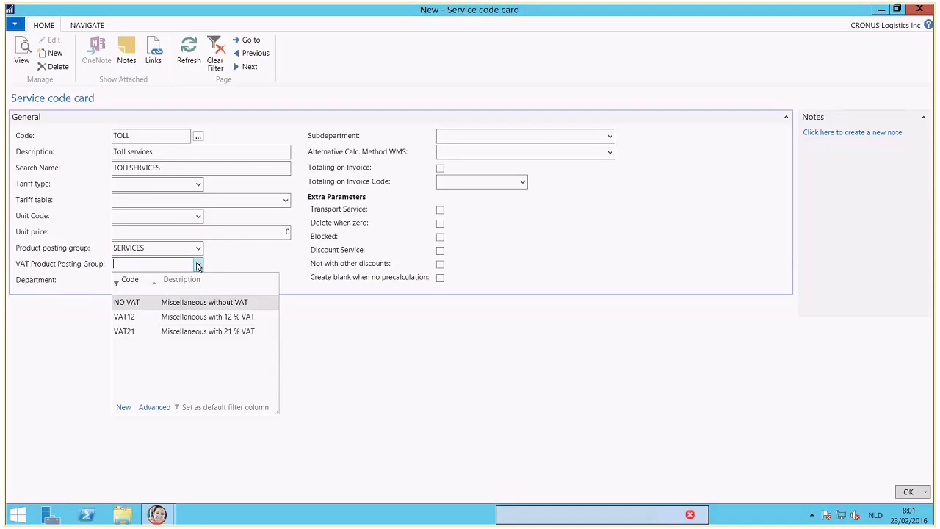
{"action": "left_click", "coordinate": [206, 307]}
{"action": "left_click", "coordinate": [172, 280]}
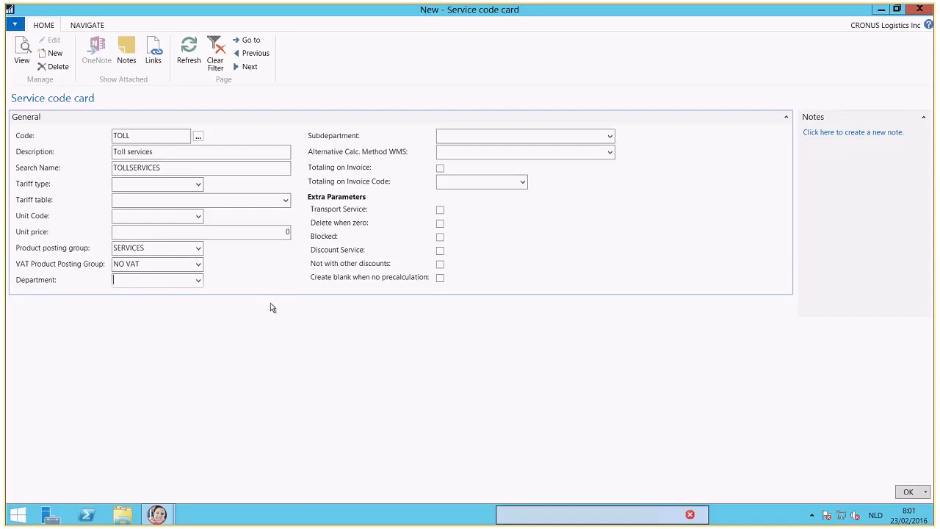
{"action": "left_click", "coordinate": [907, 494]}
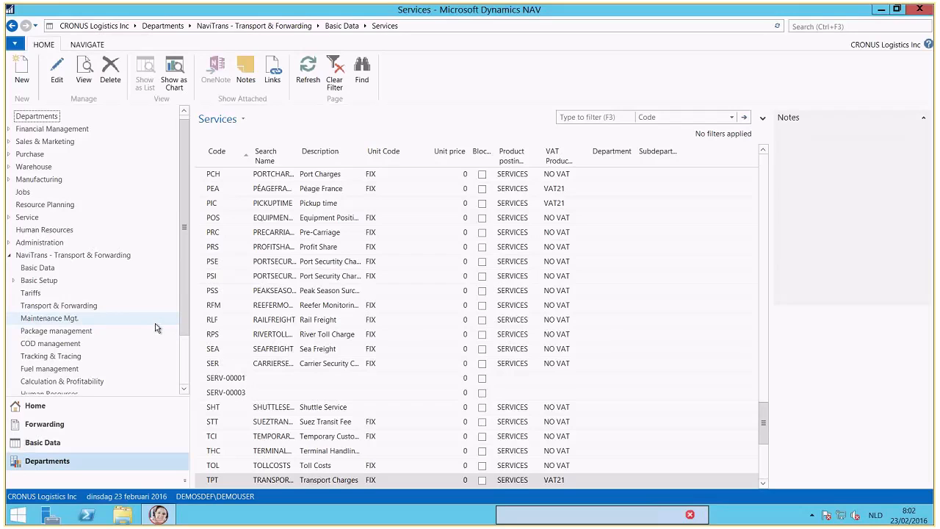
Create a new tariff table with the code TOLL SURCHARGE and the description "Toll surcharge"
{"action": "left_click", "coordinate": [36, 294]}
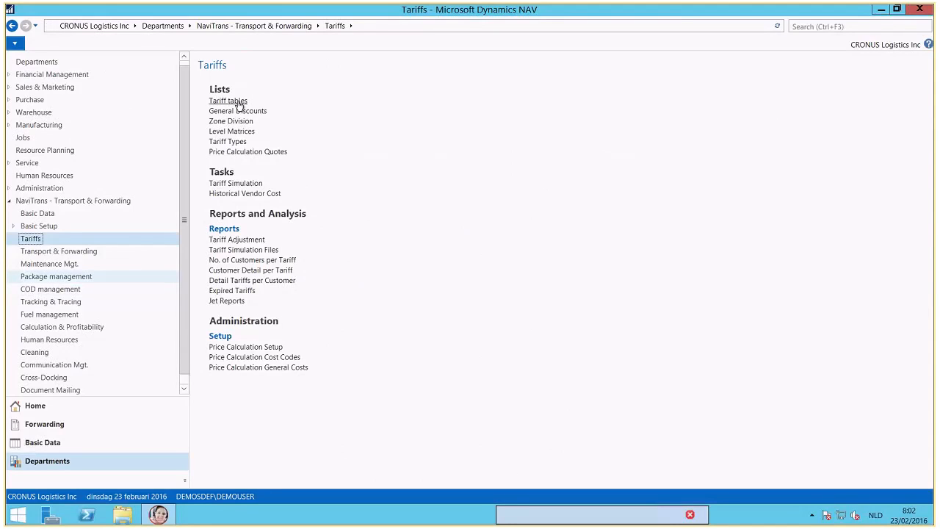
{"action": "left_click", "coordinate": [237, 102]}
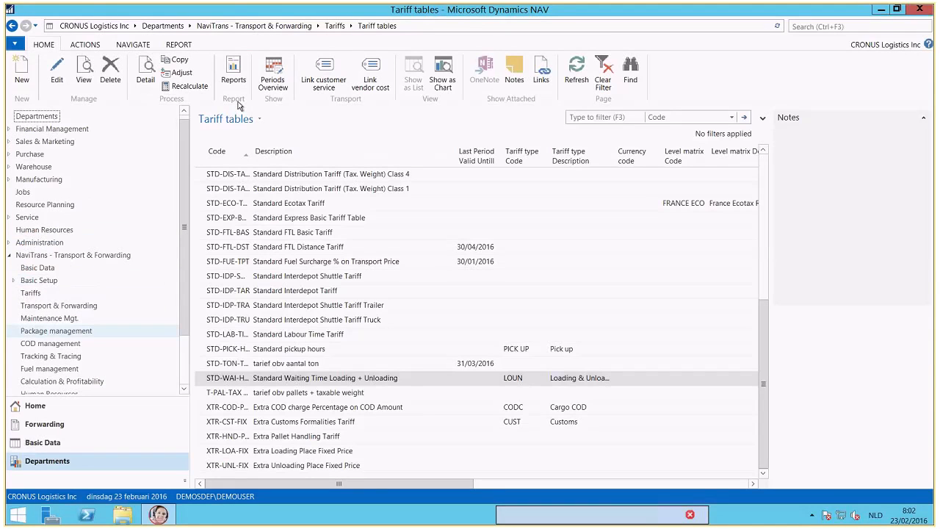
{"action": "left_click", "coordinate": [22, 70]}
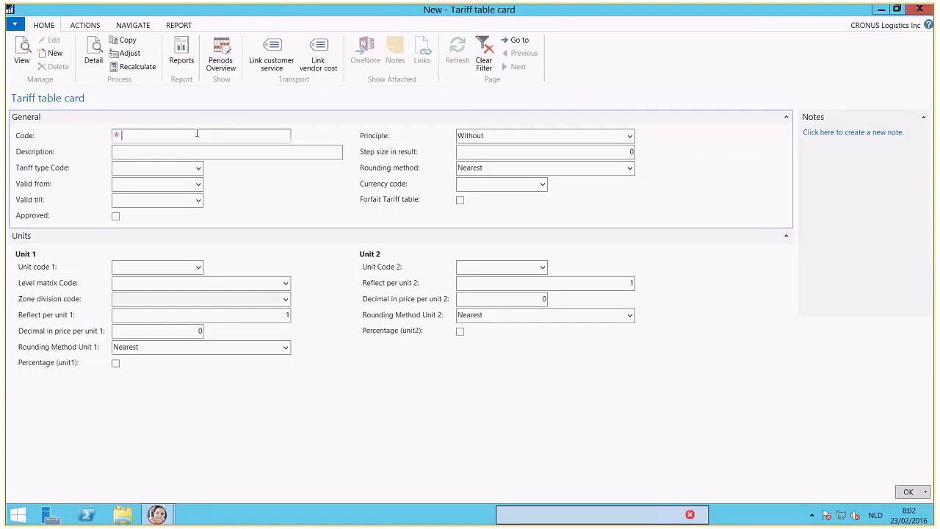
{"action": "type", "text": "Toll surcharge"}
{"action": "key", "text": "Tab"}
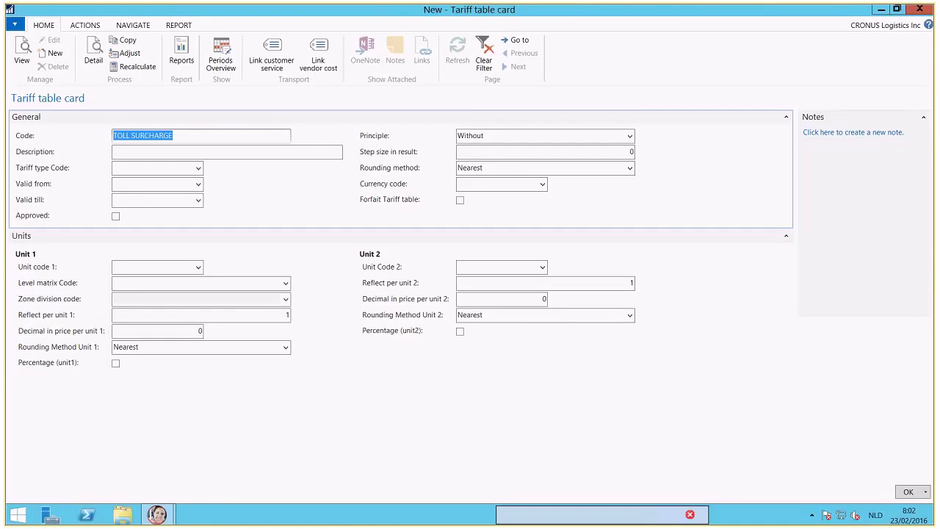
{"action": "type", "text": "T"}
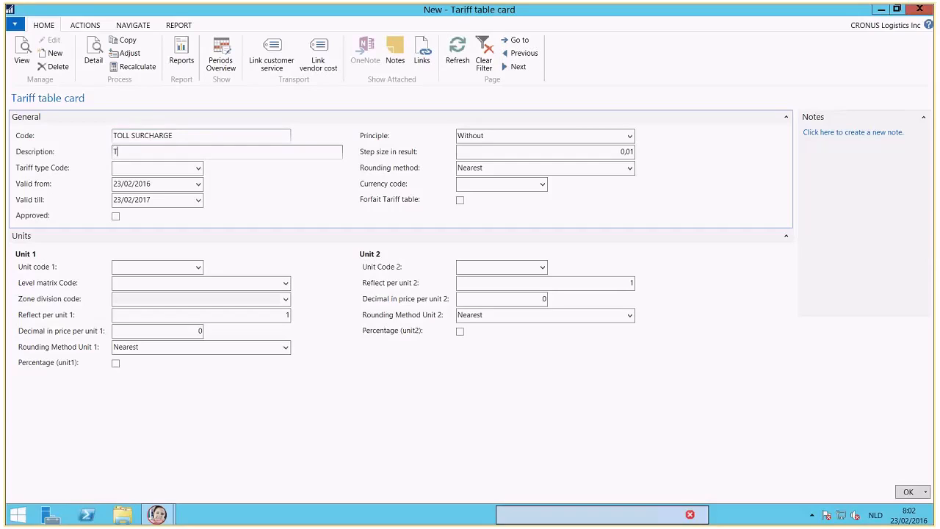
{"action": "type", "text": "oll surcharge"}
{"action": "key", "text": "Tab"}
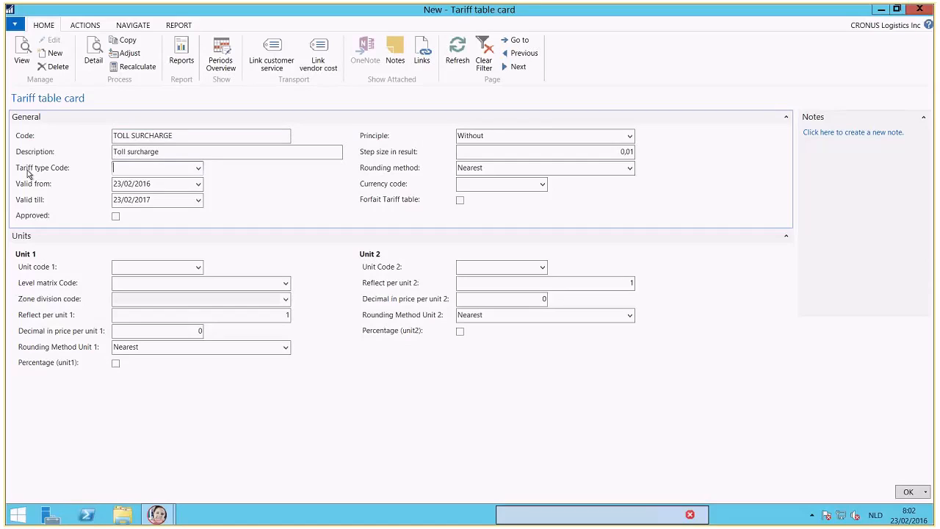
Set the TOLL SURCHARGE tariff table's validity from 1/01/2016 till 1/01/2017
{"action": "key", "text": "Tab"}
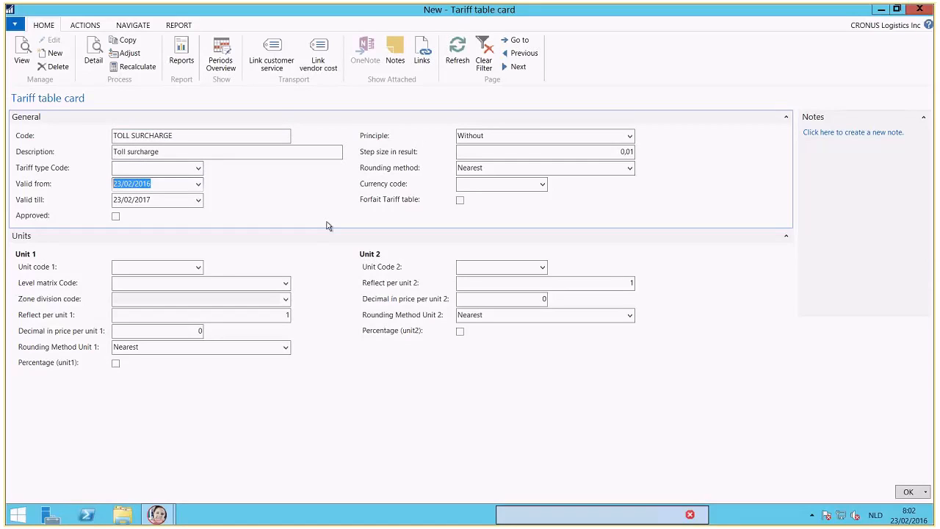
{"action": "type", "text": "01012016"}
{"action": "key", "text": "Tab"}
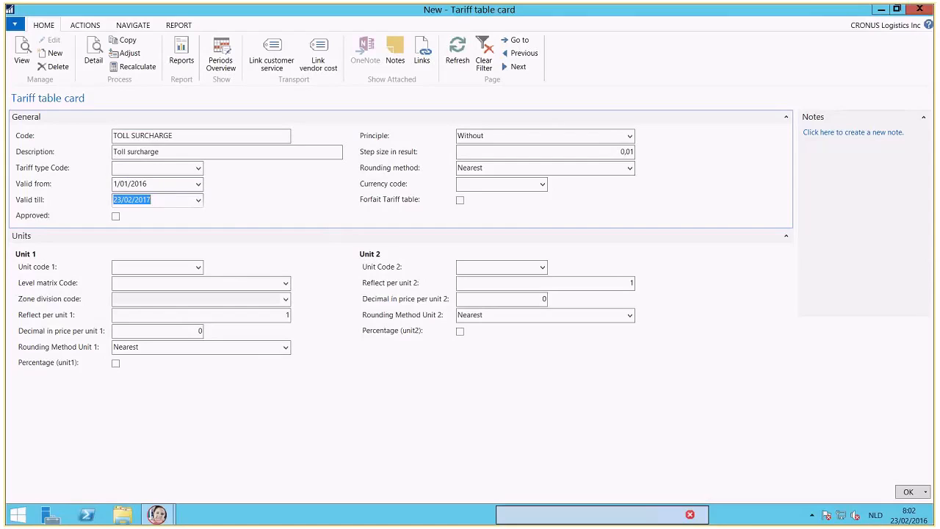
{"action": "type", "text": "01012017"}
{"action": "key", "text": "Tab"}
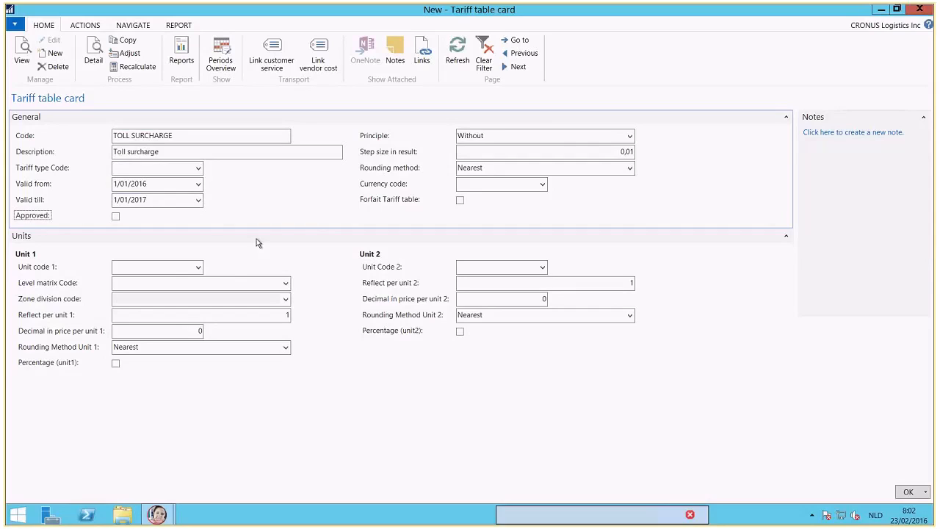
Create a new unit of measure with the code TPT from the tariff table's Unit code 1 lookup
{"action": "left_click", "coordinate": [175, 267]}
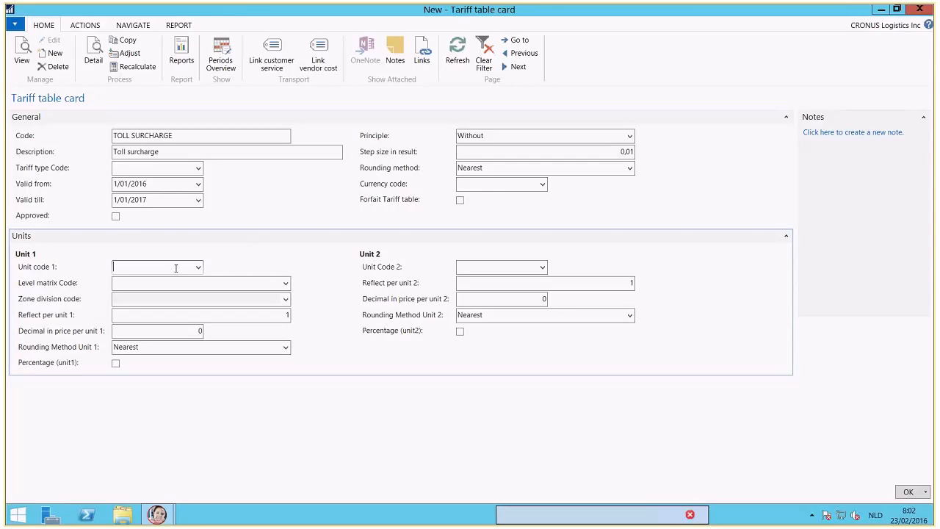
{"action": "left_click", "coordinate": [198, 269]}
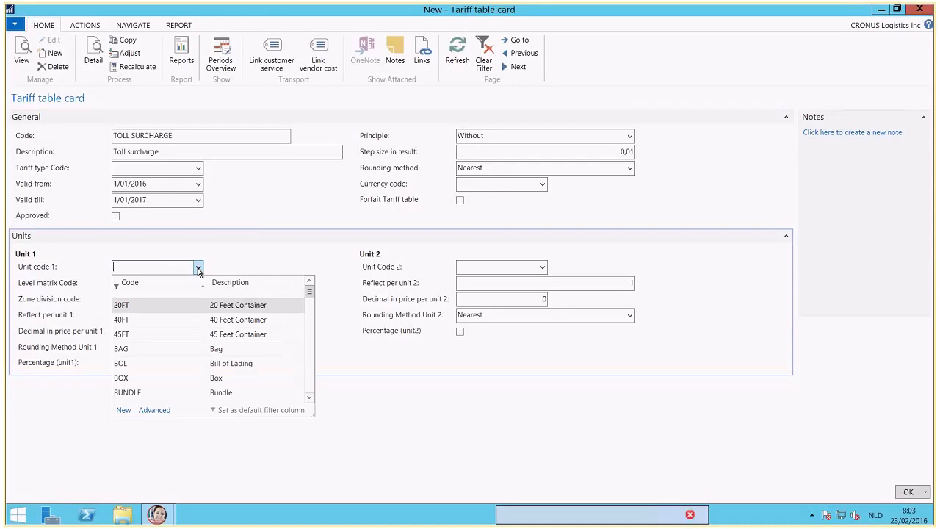
{"action": "left_click", "coordinate": [123, 412]}
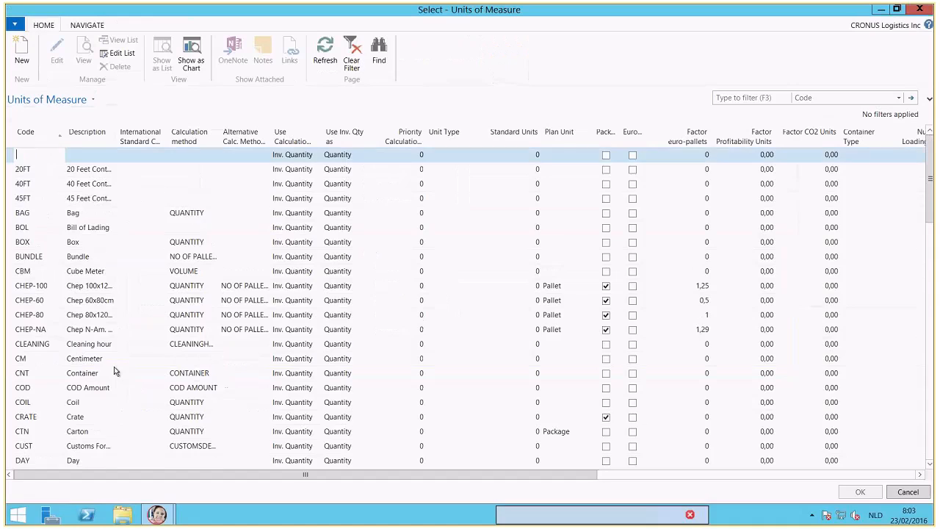
{"action": "left_click", "coordinate": [34, 154]}
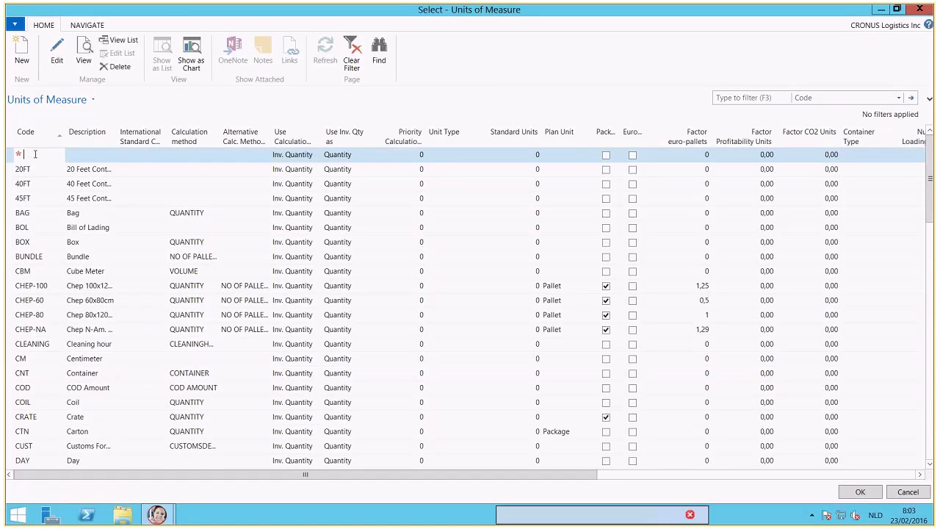
{"action": "type", "text": "TPT"}
{"action": "key", "text": "Tab"}
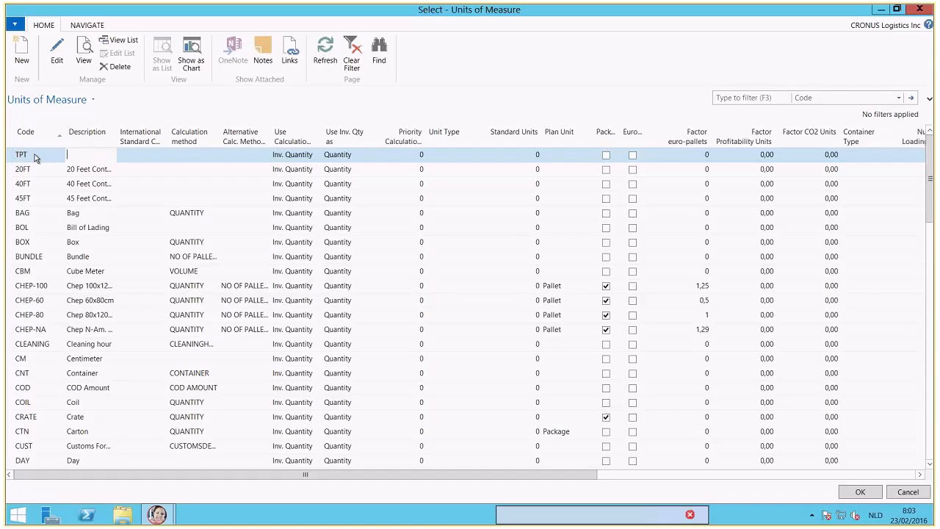
Set the TPT unit of measure's calculation method to TRANSPORTPRICE and close its card
{"action": "left_click", "coordinate": [57, 57]}
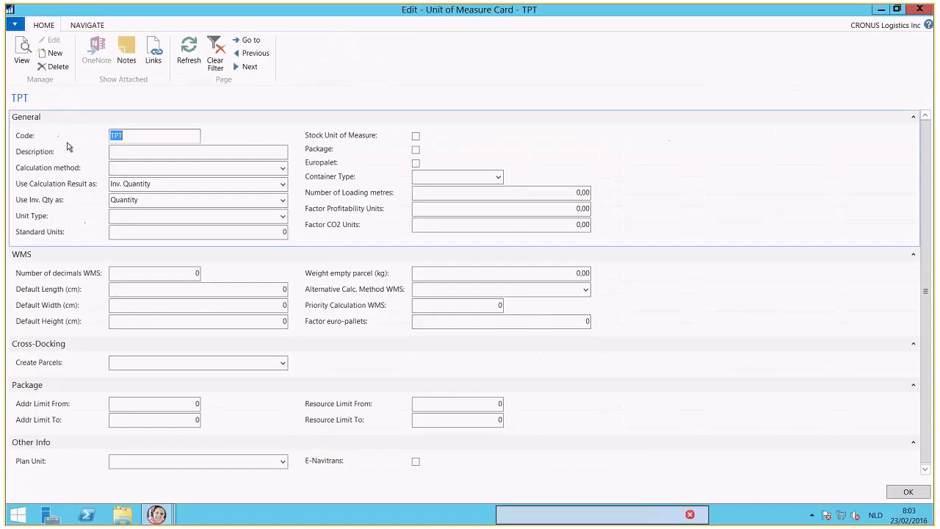
{"action": "left_click", "coordinate": [134, 166]}
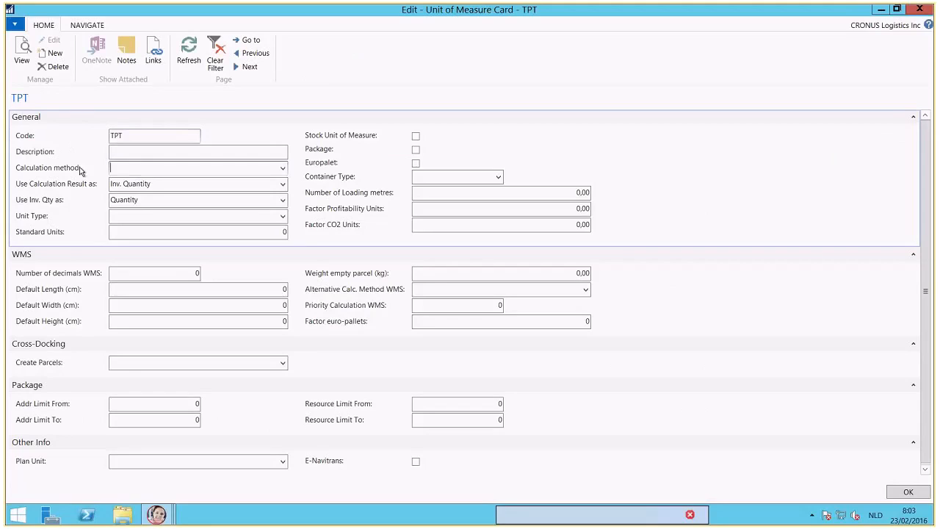
{"action": "left_click", "coordinate": [283, 169]}
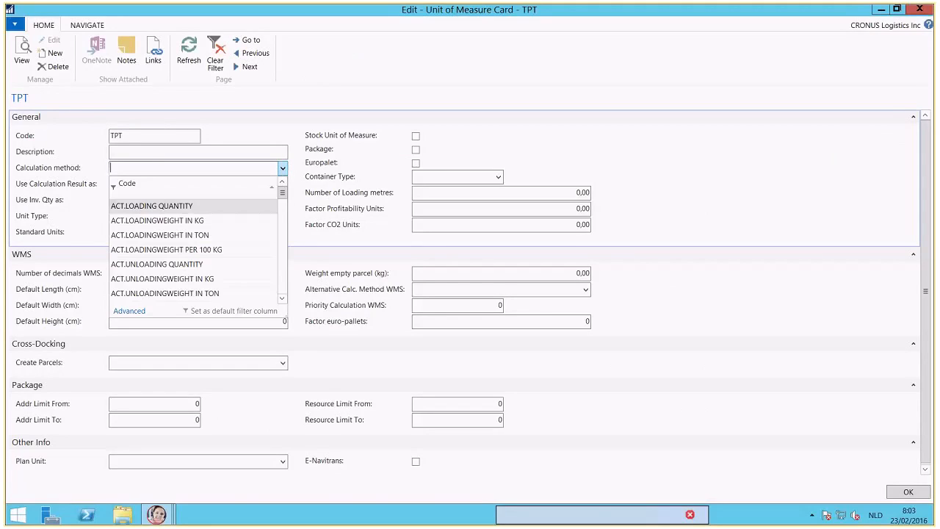
{"action": "type", "text": "transport"}
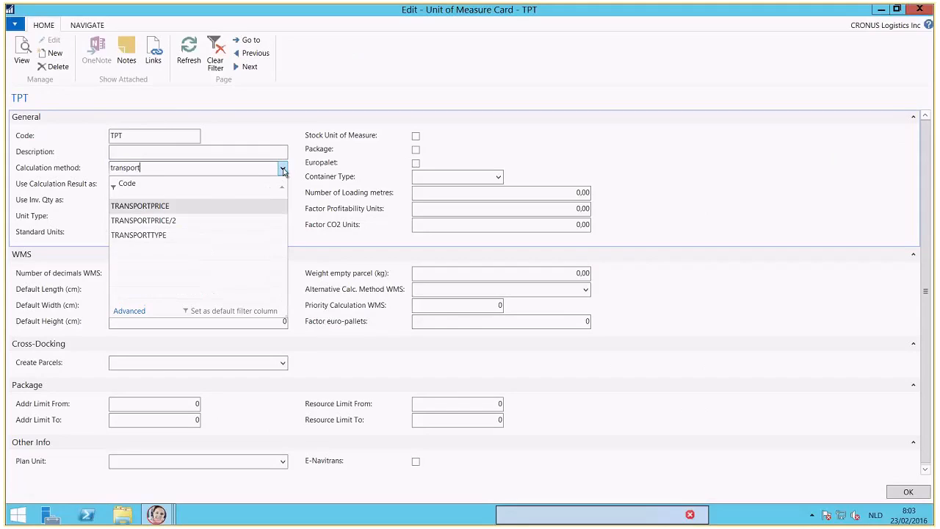
{"action": "key", "text": "Tab"}
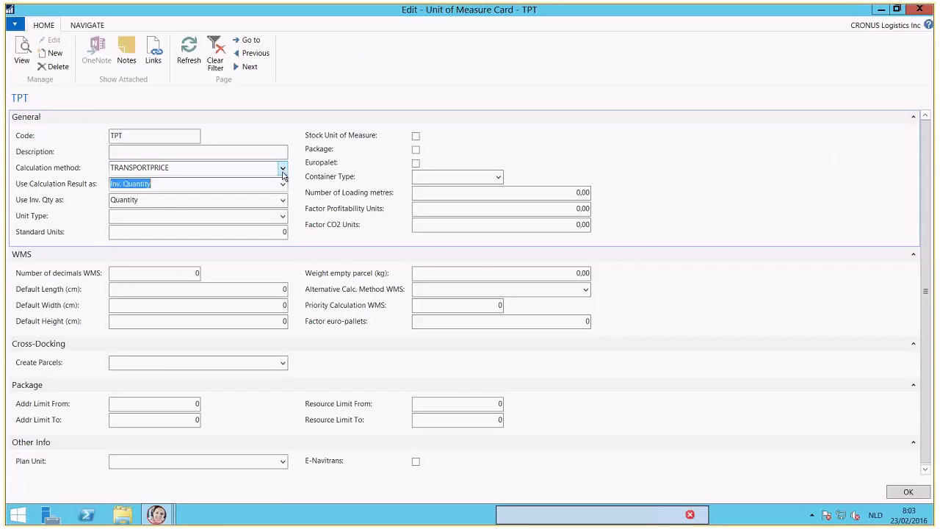
{"action": "left_click", "coordinate": [903, 493]}
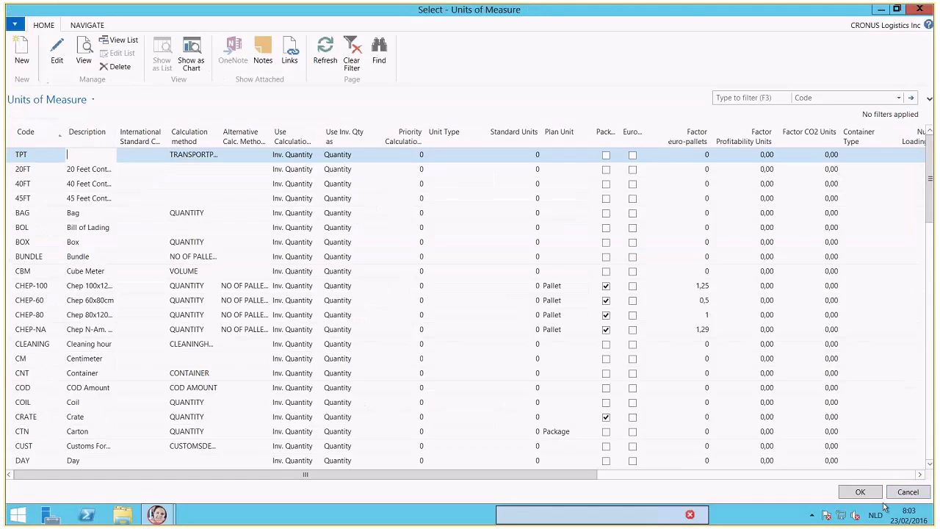
Assign TPT as unit code 1 of the tariff table and mark unit 1 as a percentage
{"action": "left_click", "coordinate": [876, 495]}
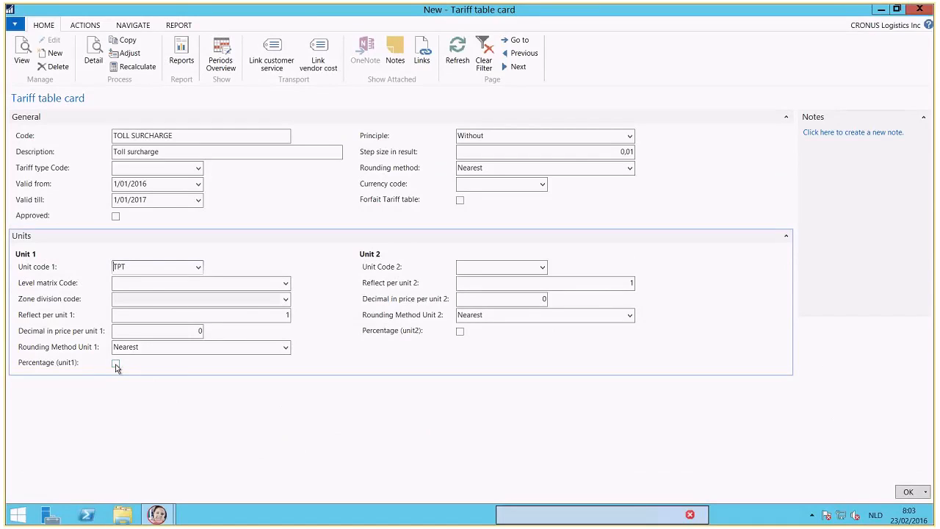
{"action": "left_click", "coordinate": [115, 365]}
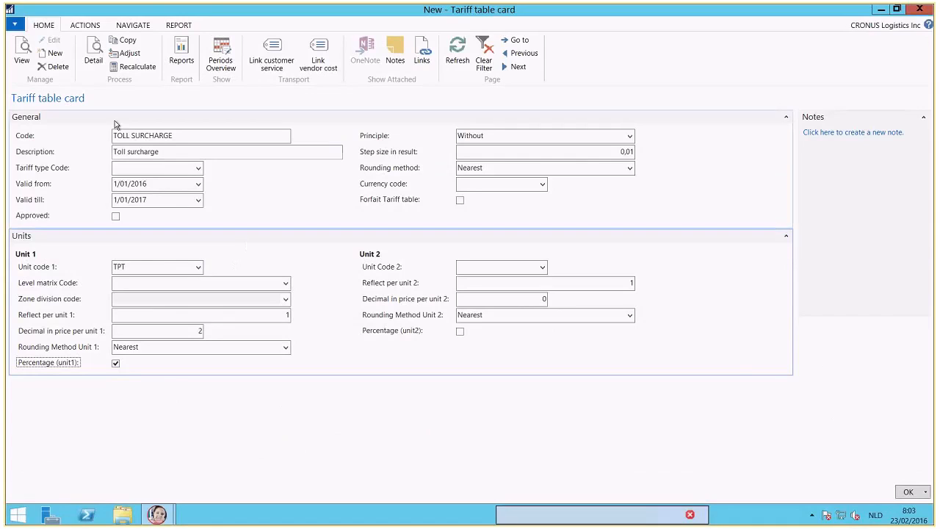
Add a tariff detail line up to 9 999 999 units with a price per unit 1 of 8
{"action": "left_click", "coordinate": [95, 56]}
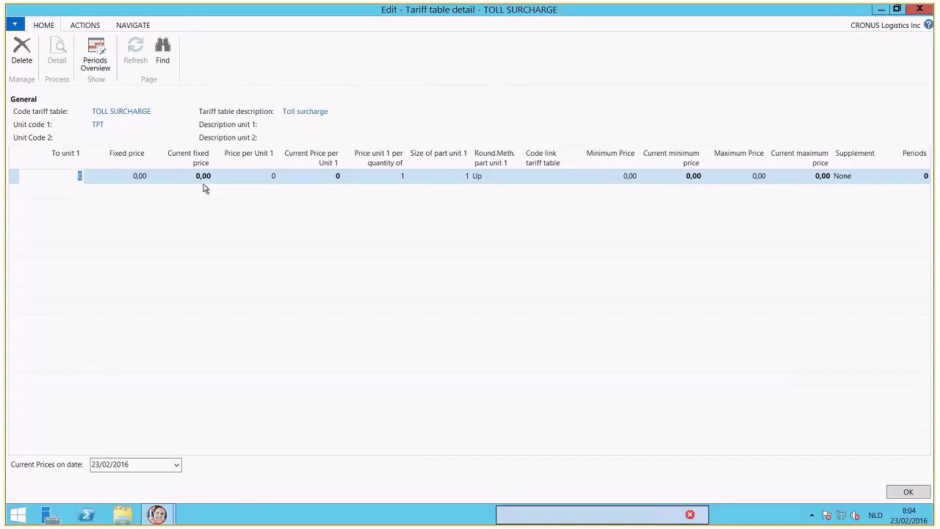
{"action": "type", "text": "9 999 999"}
{"action": "key", "text": "Tab"}
{"action": "key", "text": "Tab"}
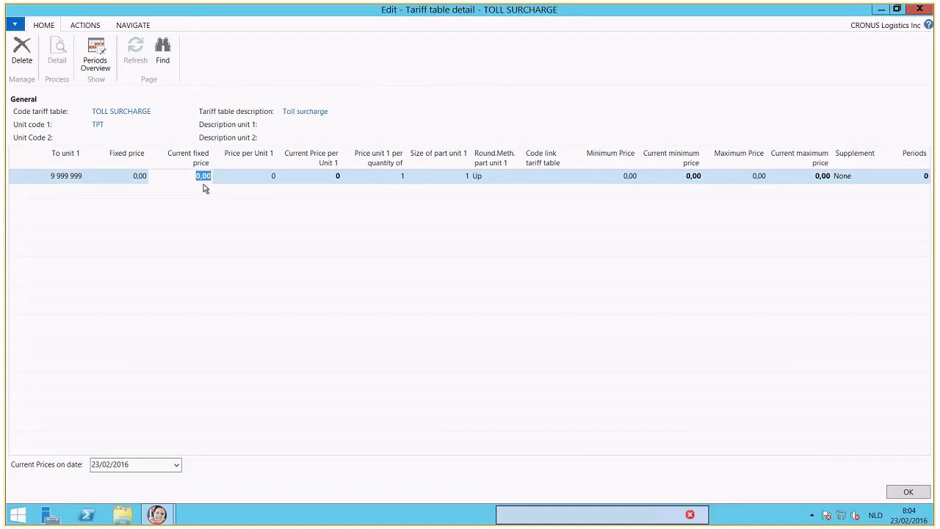
{"action": "key", "text": "Tab"}
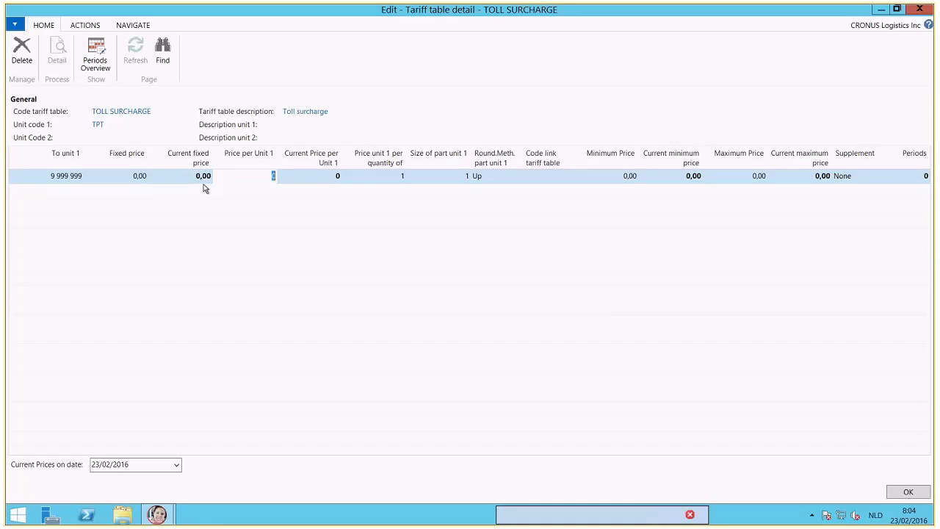
{"action": "type", "text": "8"}
{"action": "key", "text": "Tab"}
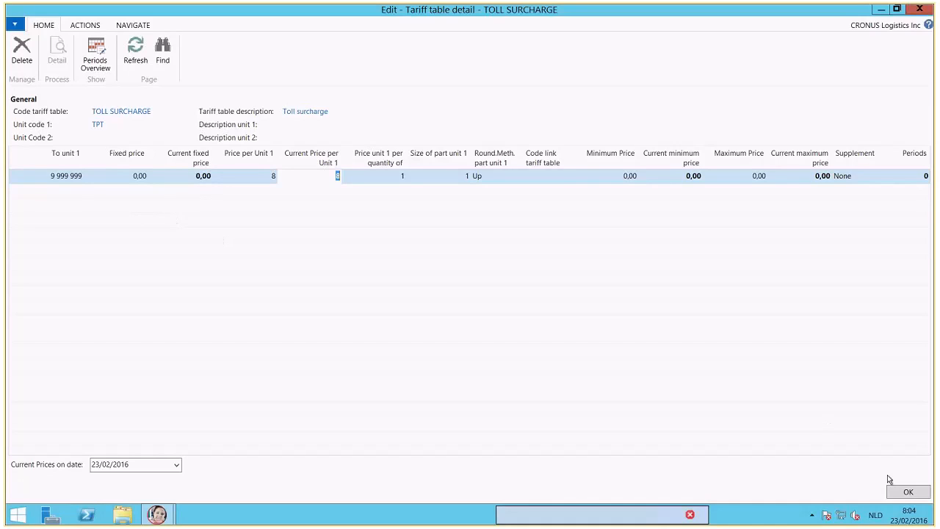
{"action": "left_click", "coordinate": [907, 496]}
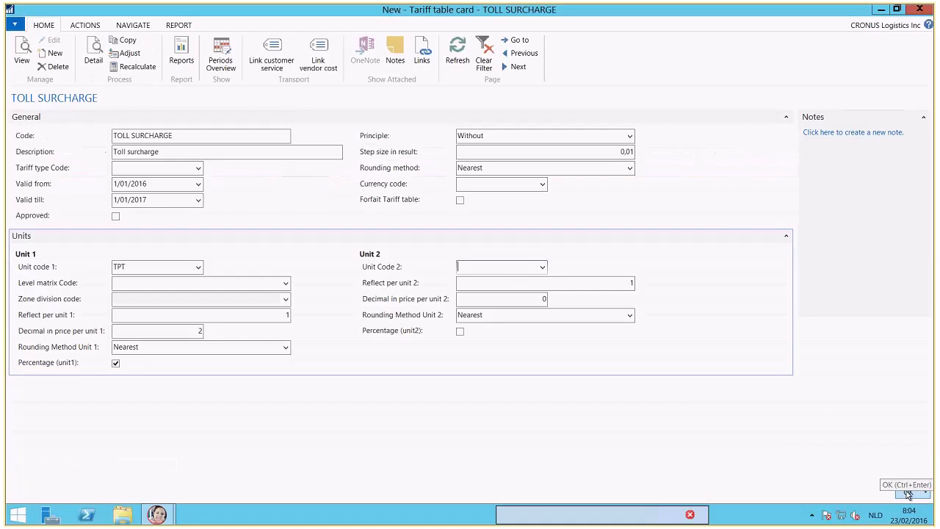
Approve the TOLL SURCHARGE tariff table and save its card
{"action": "left_click", "coordinate": [116, 218]}
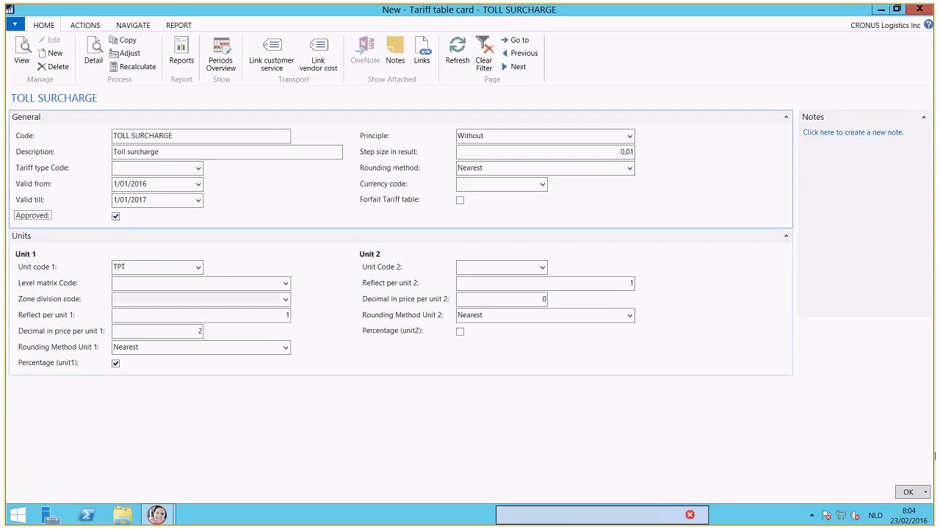
{"action": "left_click", "coordinate": [908, 491]}
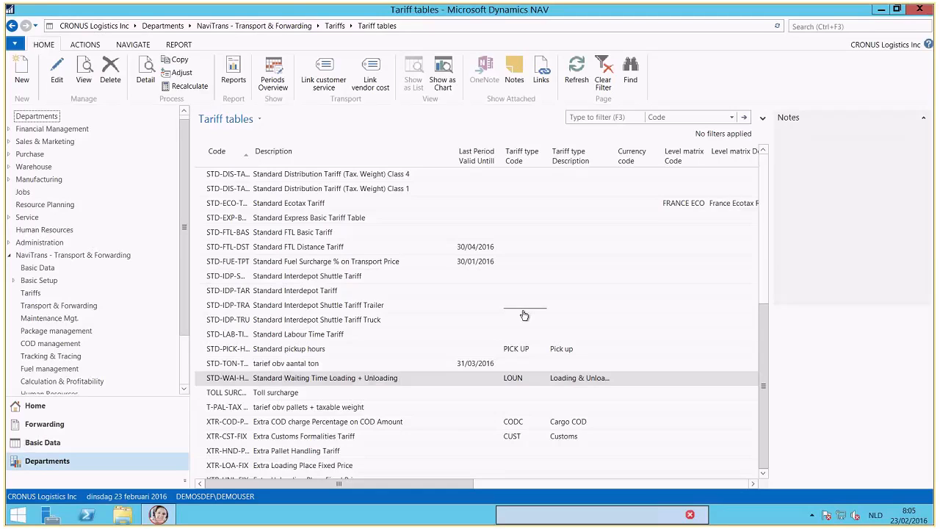
Open the Subdepartments list from the Departments section of the NaviTrans basic setup
{"action": "left_click", "coordinate": [12, 285]}
{"action": "scroll", "coordinate": [34, 291], "scroll_direction": "down", "scroll_amount": 1}
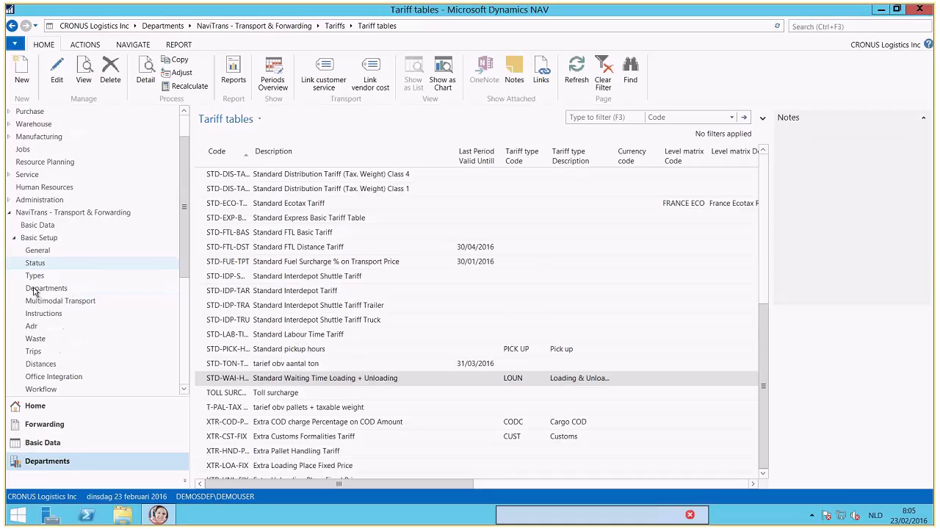
{"action": "scroll", "coordinate": [34, 291], "scroll_direction": "down", "scroll_amount": 1}
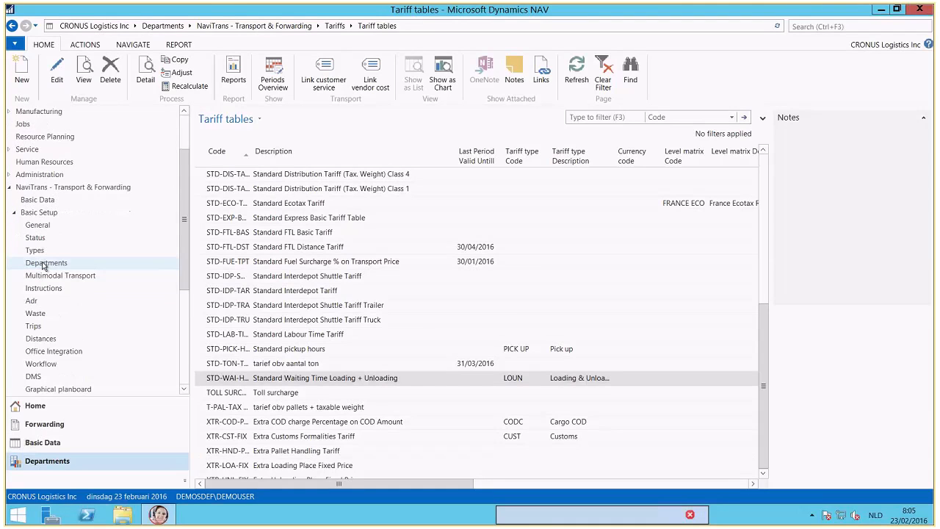
{"action": "left_click", "coordinate": [44, 264]}
{"action": "scroll", "coordinate": [48, 269], "scroll_direction": "down", "scroll_amount": 1}
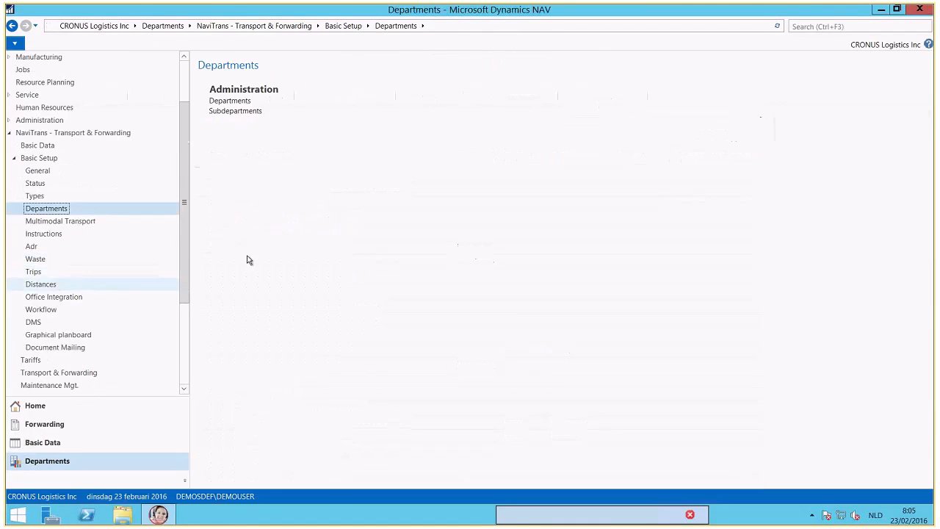
{"action": "left_click", "coordinate": [242, 118]}
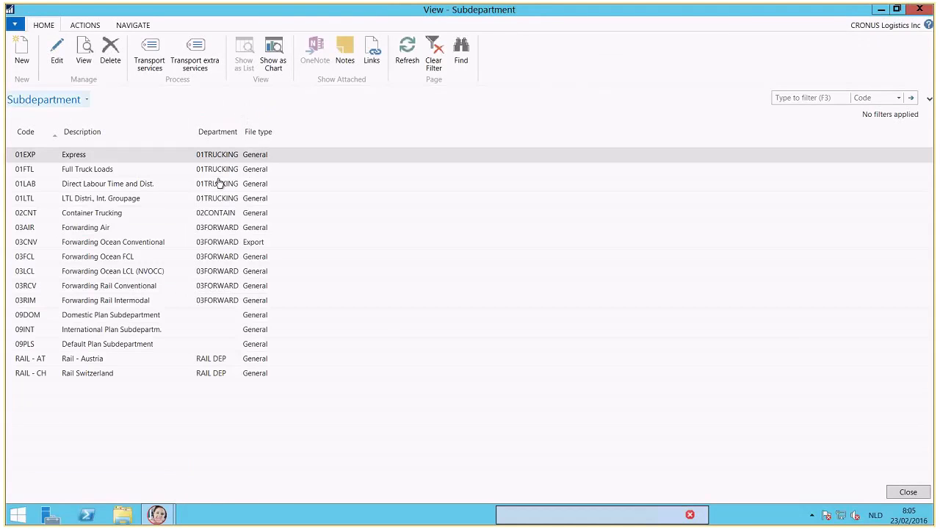
Create a new transport service for the 01FTL Full Truck Loads subdepartment with service code TOLL
{"action": "left_click", "coordinate": [102, 172]}
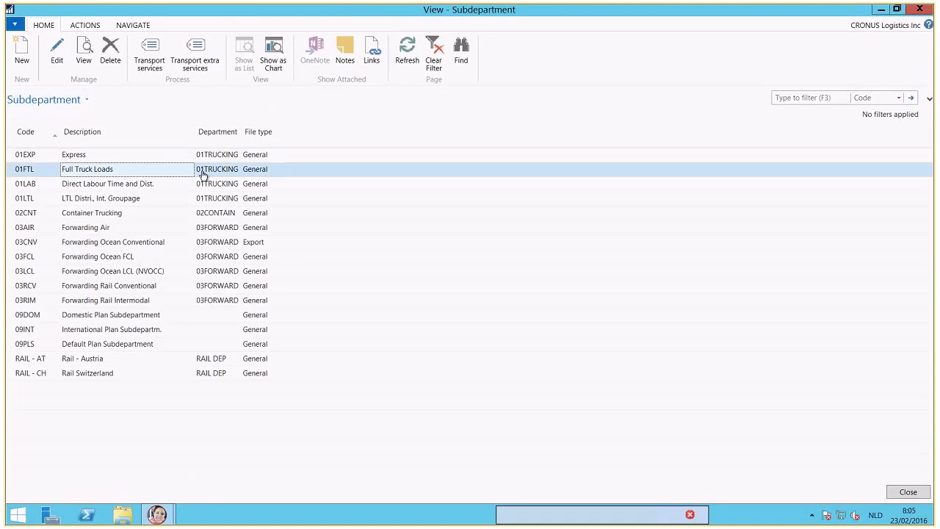
{"action": "left_click", "coordinate": [151, 64]}
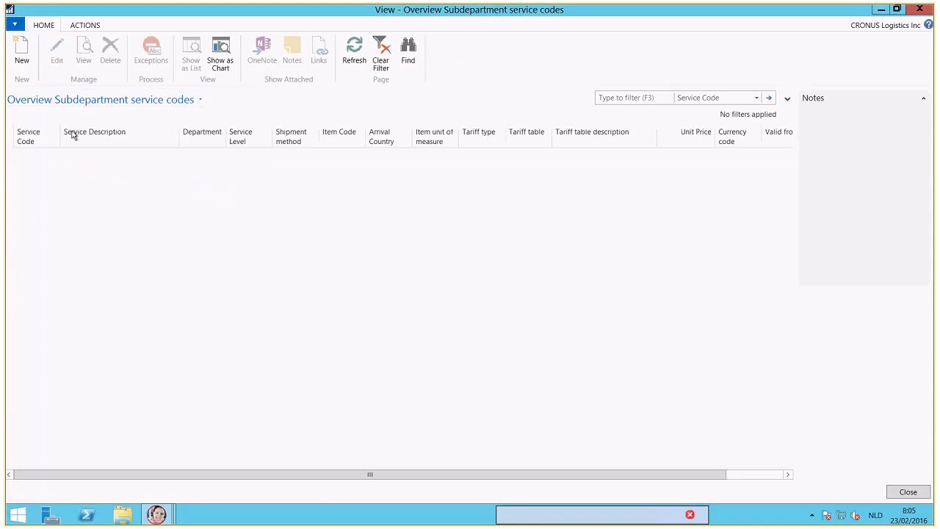
{"action": "left_click", "coordinate": [23, 60]}
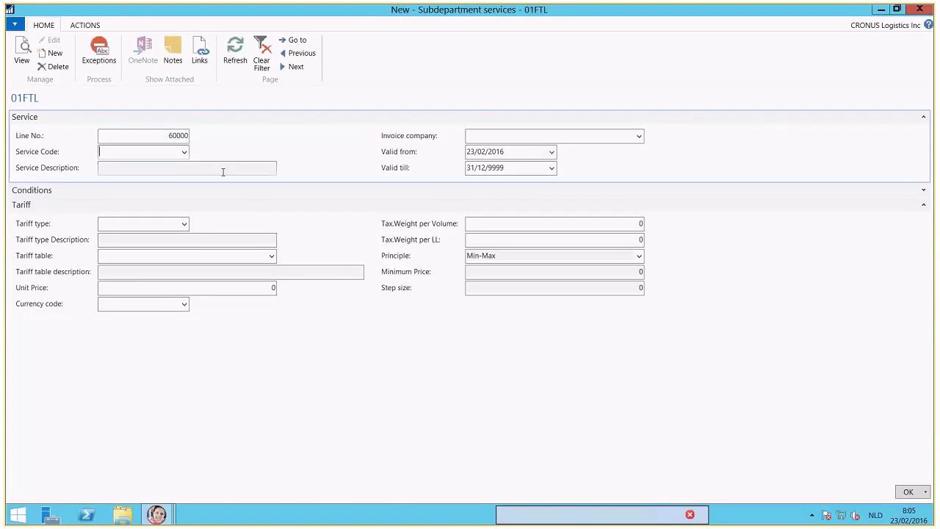
{"action": "type", "text": "TPT"}
{"action": "key", "text": "Tab"}
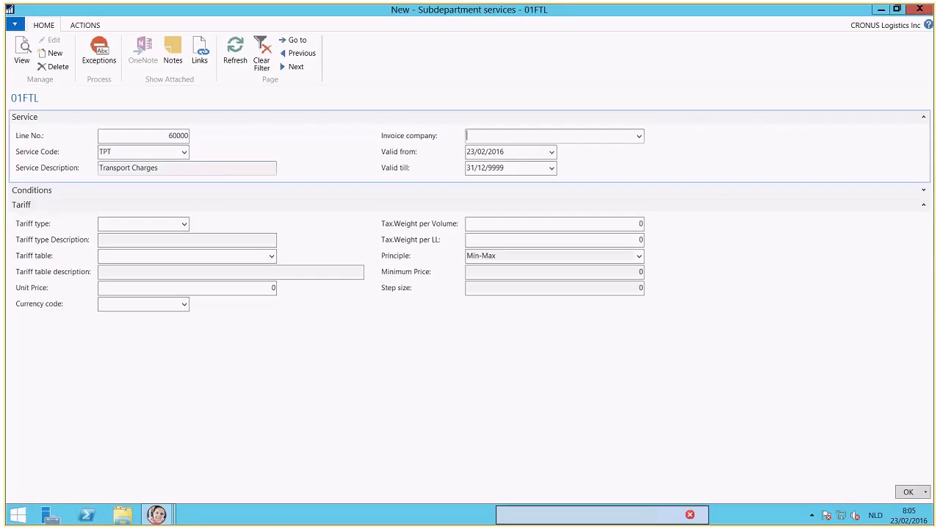
{"action": "left_click", "coordinate": [134, 150]}
{"action": "type", "text": "TOLL"}
{"action": "key", "text": "Tab"}
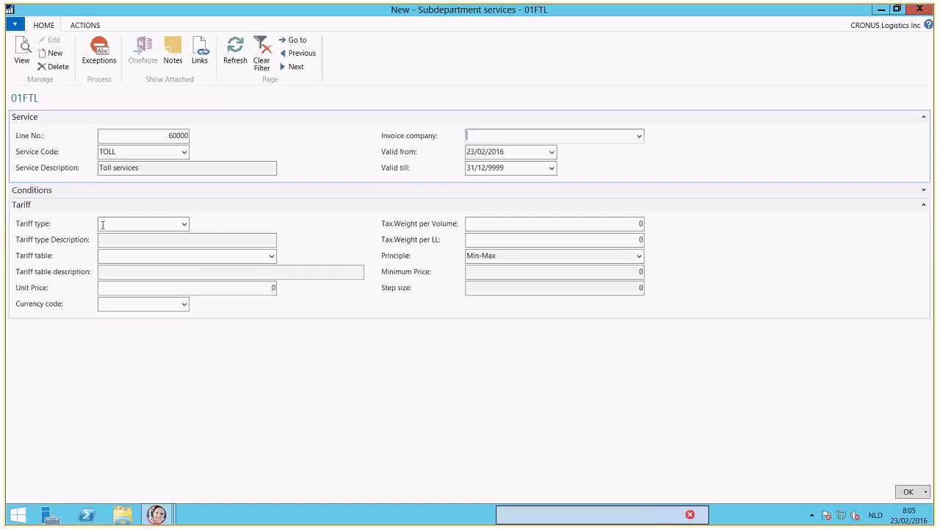
Assign the TOLL SURCHARGE tariff table to the 01FTL subdepartment's TOLL service
{"action": "left_click", "coordinate": [103, 224]}
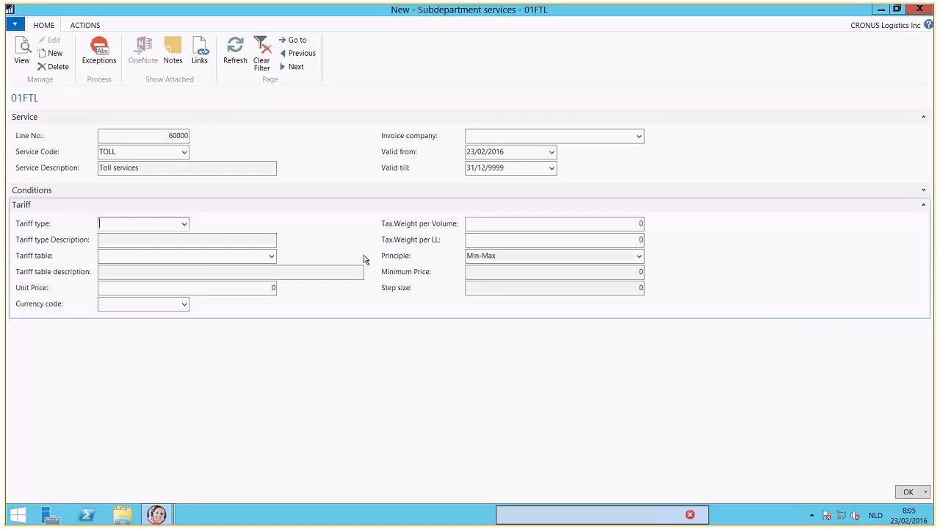
{"action": "left_click", "coordinate": [173, 256]}
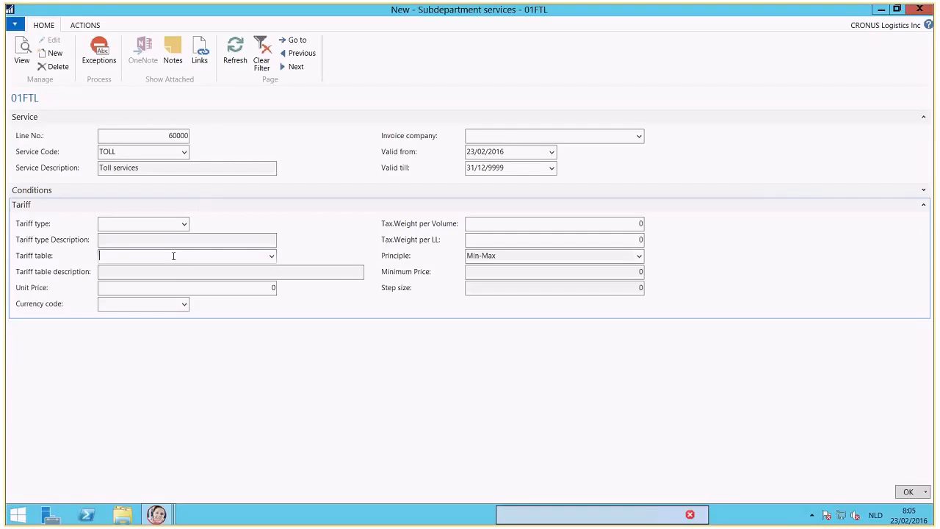
{"action": "type", "text": "toll surcharge"}
{"action": "key", "text": "Tab"}
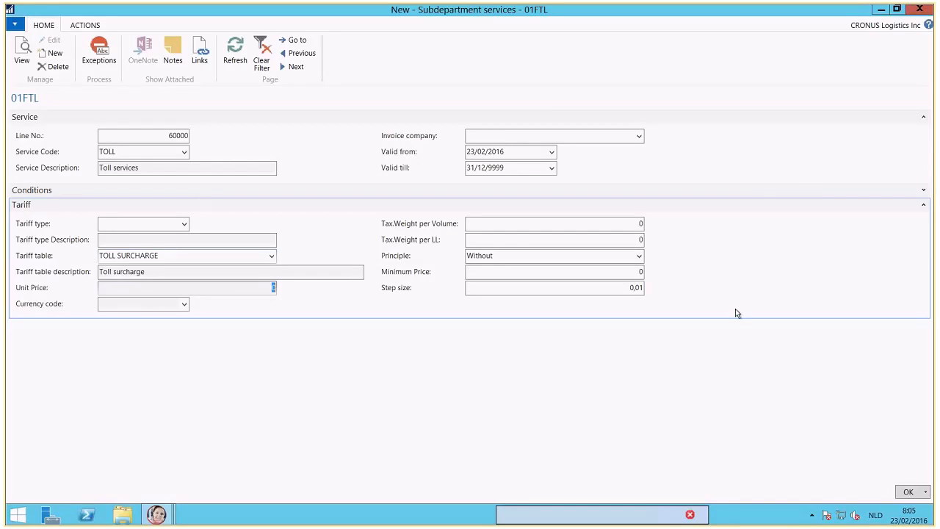
Save the TOLL service card and close the subdepartment service overview and the Subdepartment list
{"action": "left_click", "coordinate": [901, 490]}
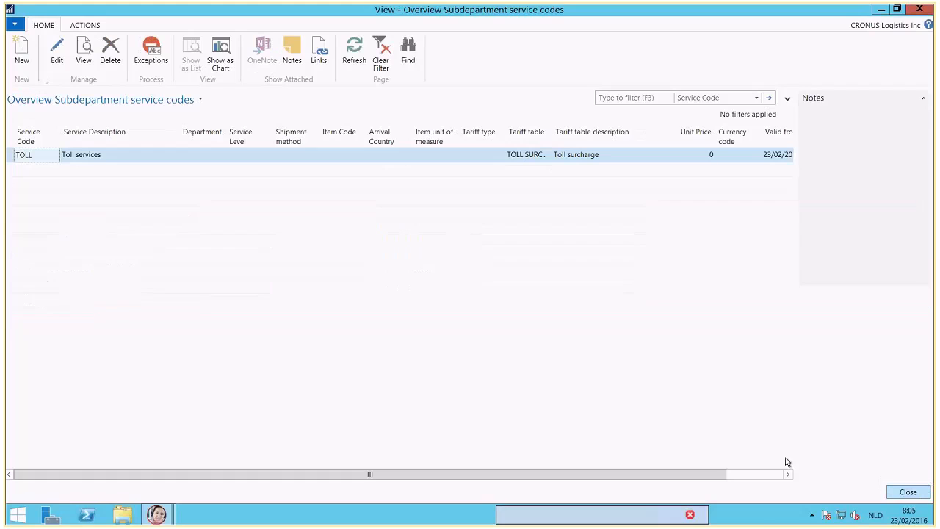
{"action": "left_click", "coordinate": [914, 496]}
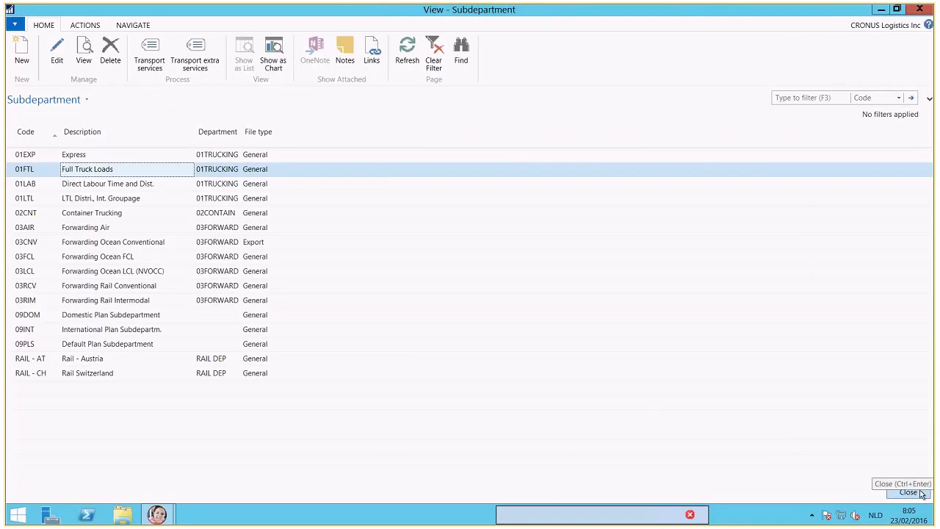
{"action": "left_click", "coordinate": [922, 494]}
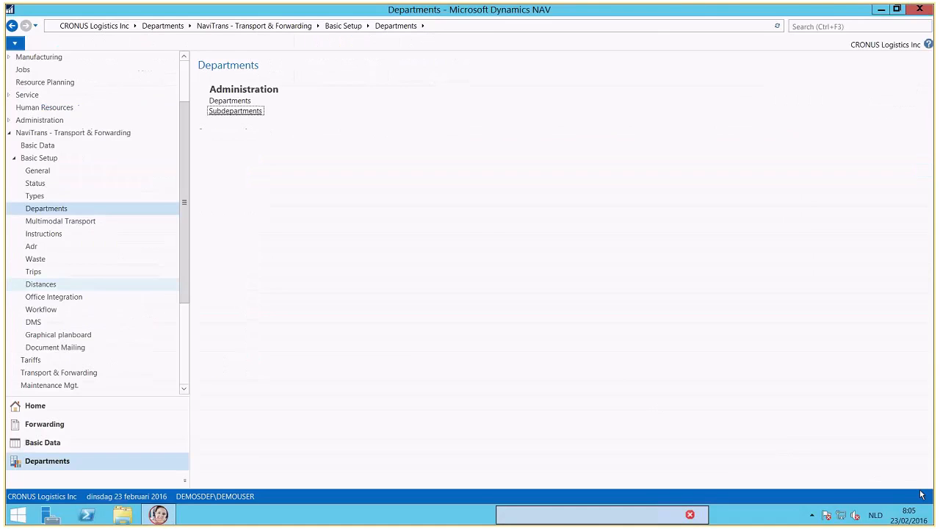
Create a new file from the File Consultation list with transport type TR-SINGLE, Single Shipment Order
{"action": "left_click", "coordinate": [57, 409]}
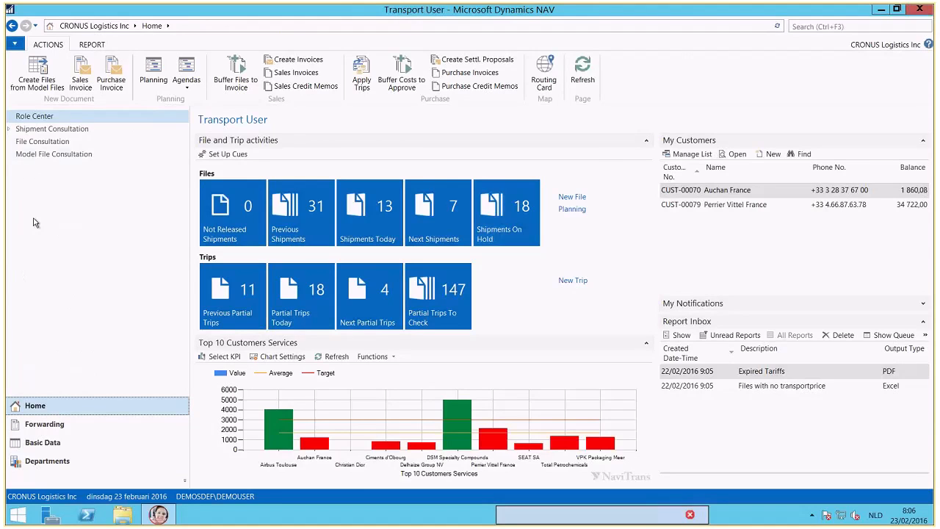
{"action": "left_click", "coordinate": [43, 144]}
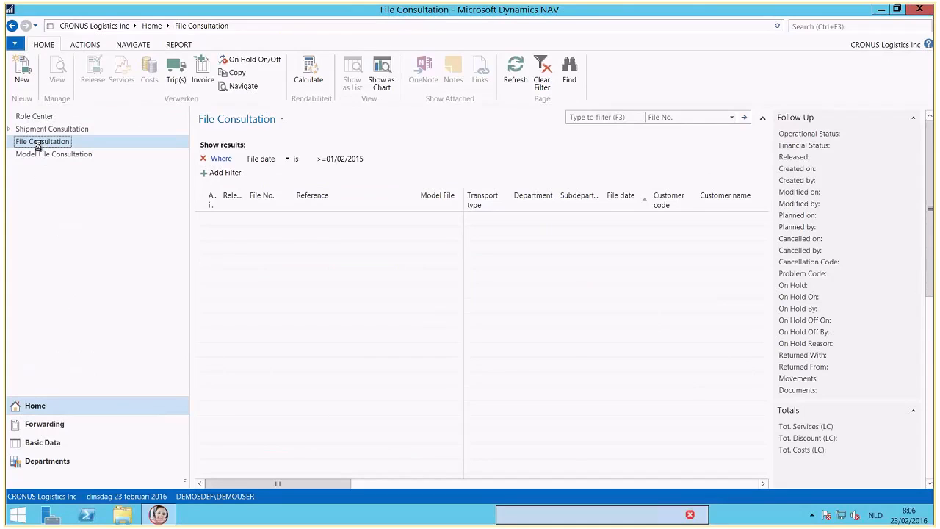
{"action": "left_click", "coordinate": [28, 73]}
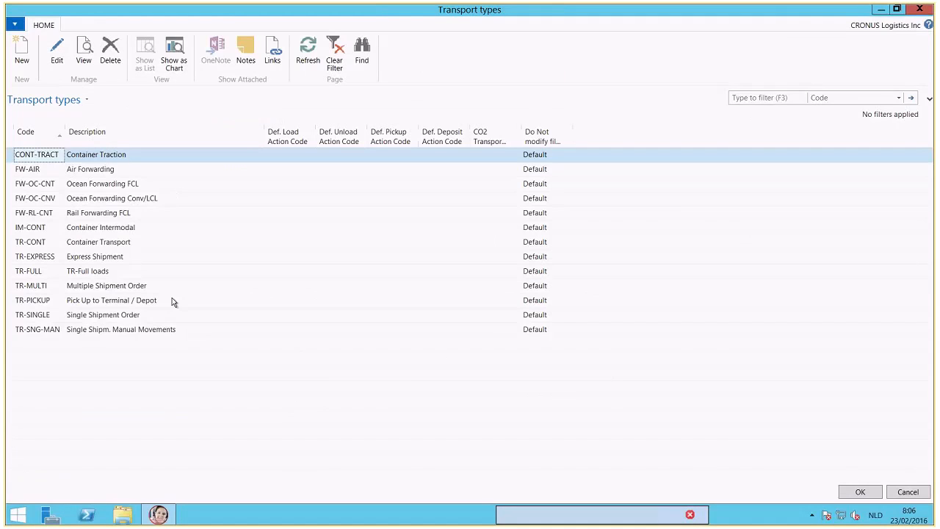
{"action": "left_click", "coordinate": [92, 316]}
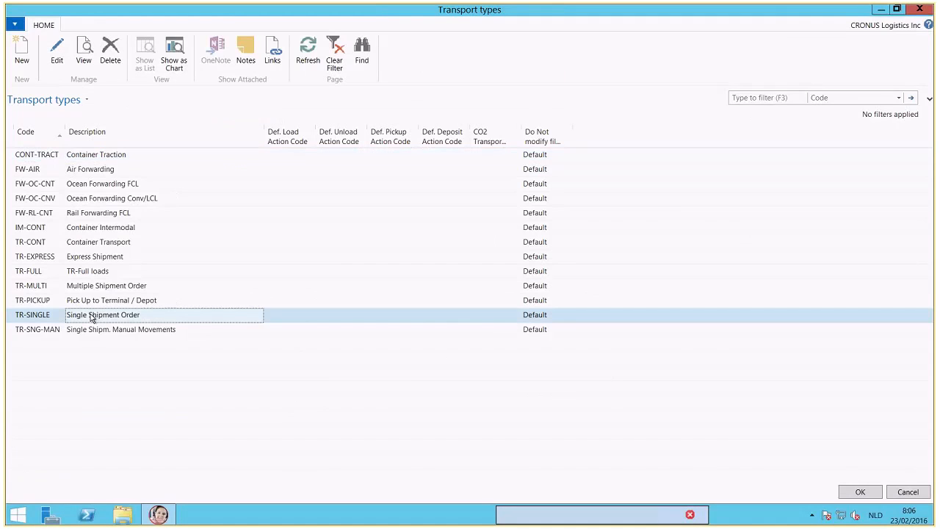
{"action": "left_click", "coordinate": [866, 494]}
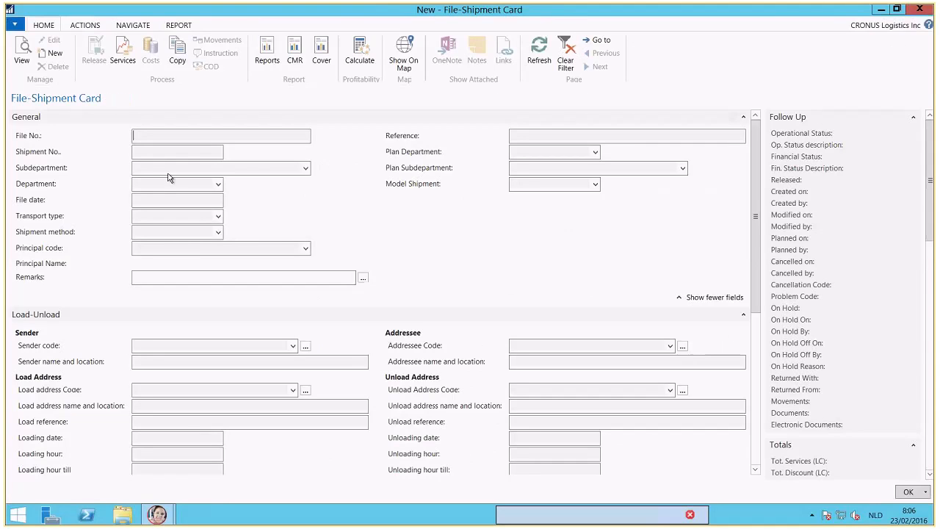
Set the new file's subdepartment to 01FTL and its principal to Auchan France
{"action": "left_click", "coordinate": [154, 169]}
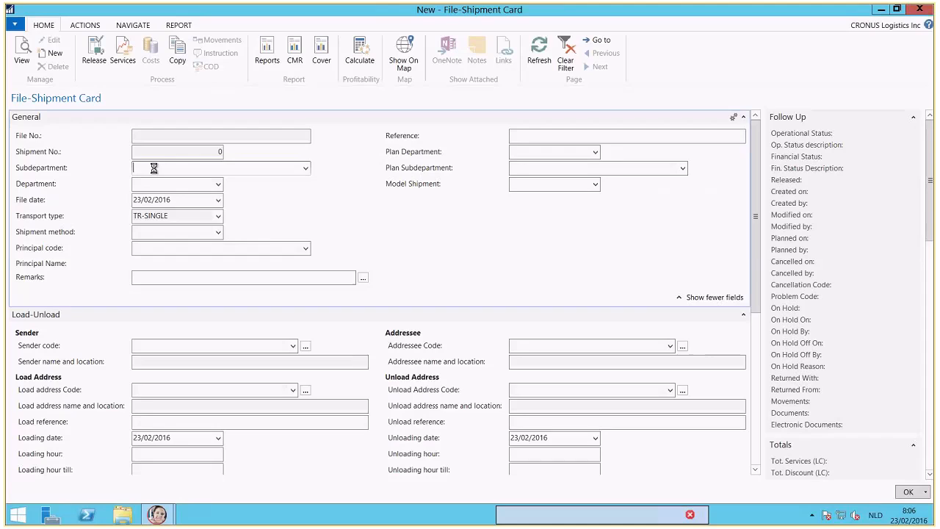
{"action": "type", "text": "01ftl"}
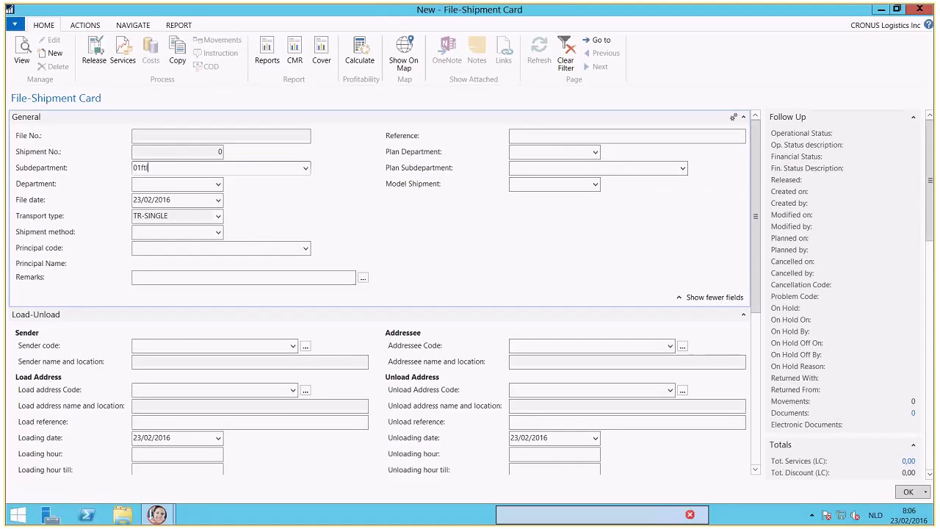
{"action": "key", "text": "Tab"}
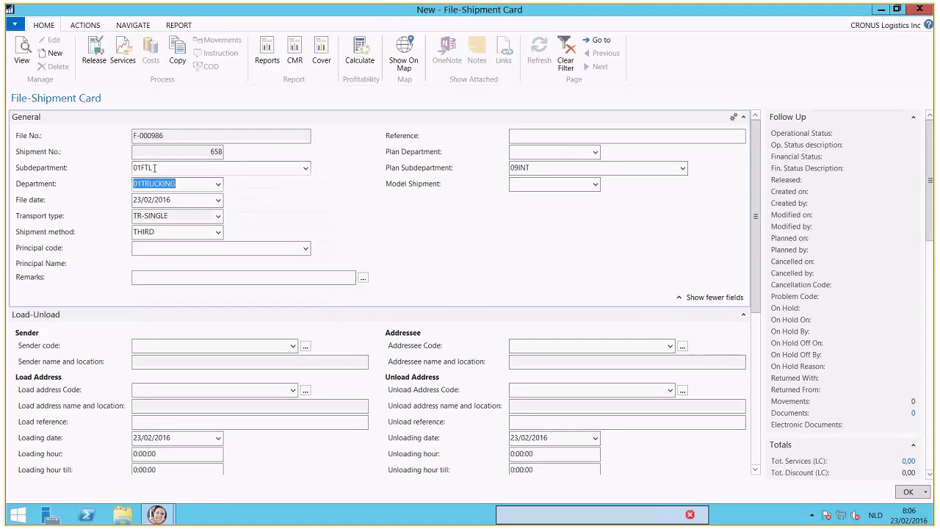
{"action": "left_click", "coordinate": [151, 249]}
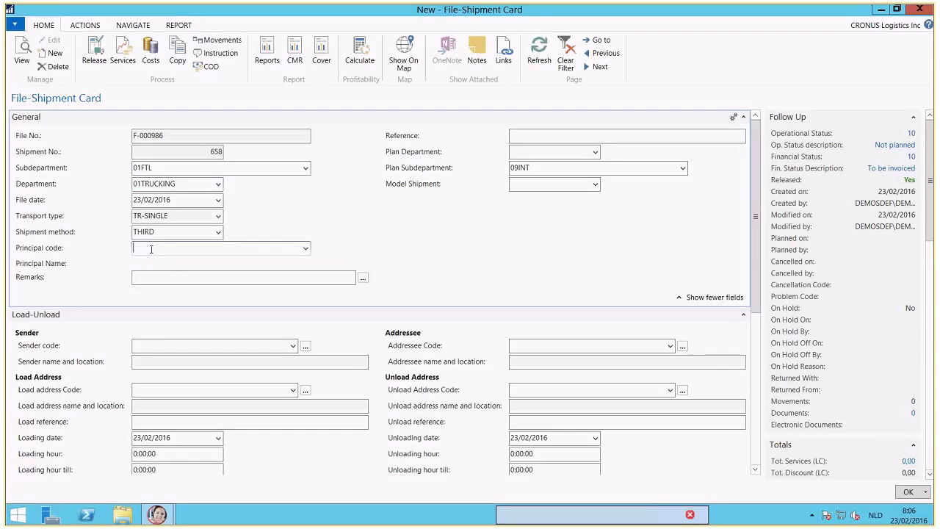
{"action": "type", "text": "auchan"}
{"action": "key", "text": "Tab"}
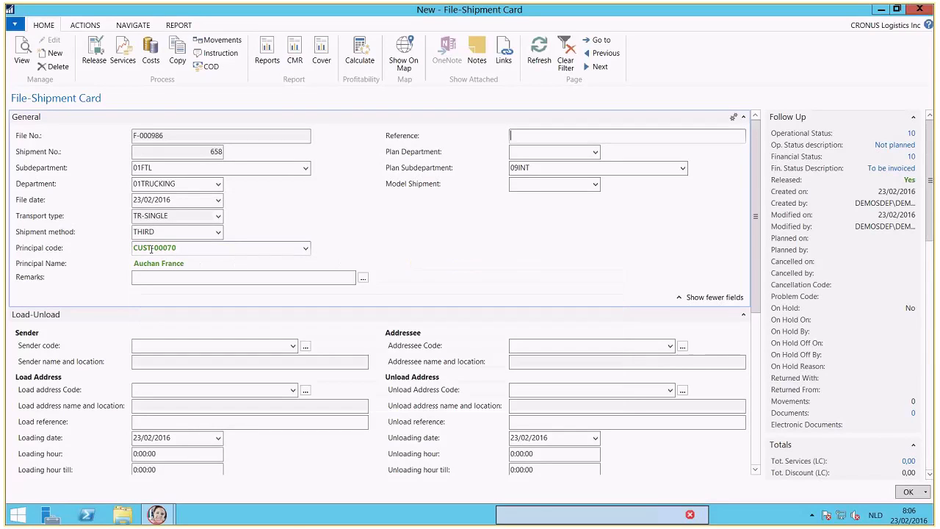
Set the shipment's sender to Auchan France in Villeneuve d'Ascq, address code 600
{"action": "left_click", "coordinate": [153, 344]}
{"action": "type", "text": "a"}
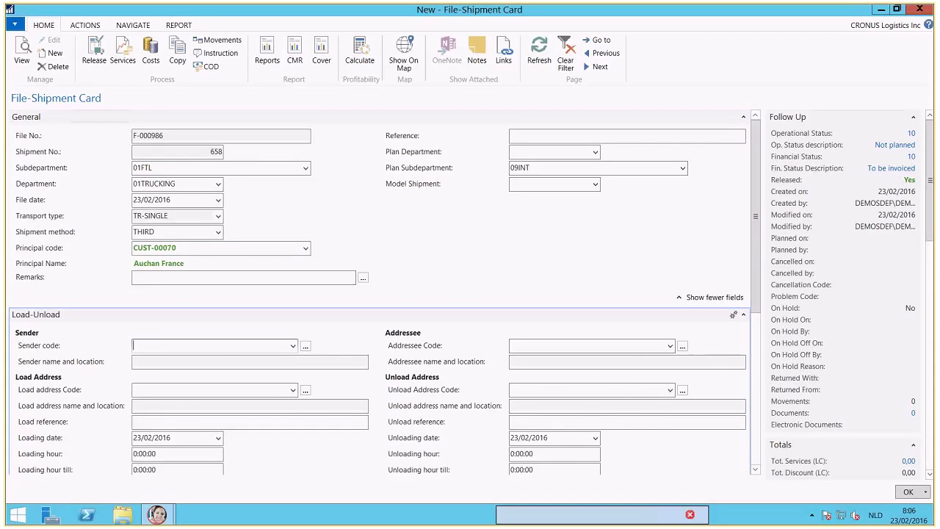
{"action": "type", "text": "uchan"}
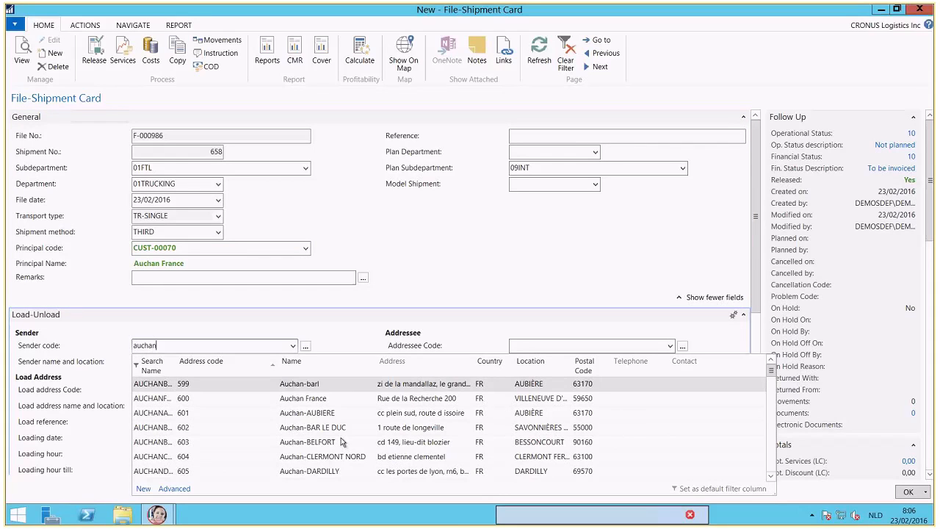
{"action": "left_click", "coordinate": [459, 400]}
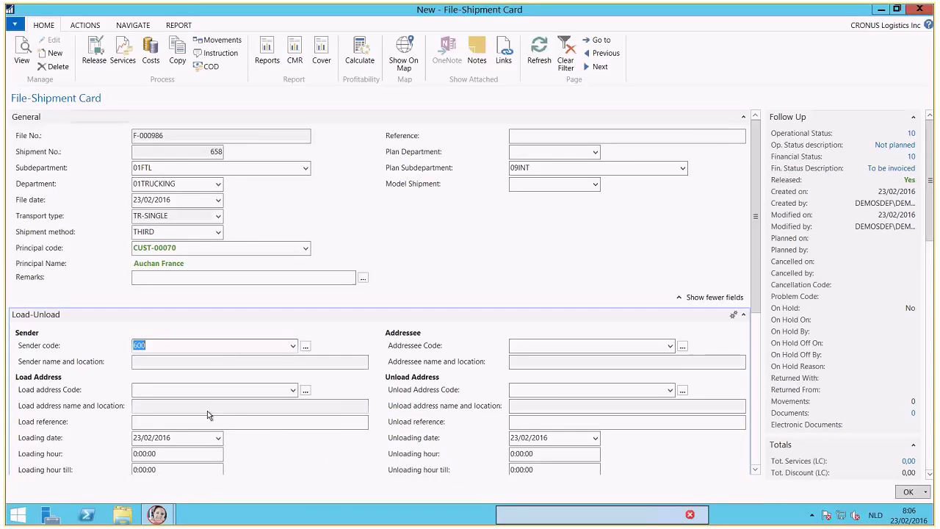
{"action": "key", "text": "Tab"}
Set the shipment's addressee to Noordnatie Terminals in Antwerpen, address code 156
{"action": "left_click", "coordinate": [609, 345]}
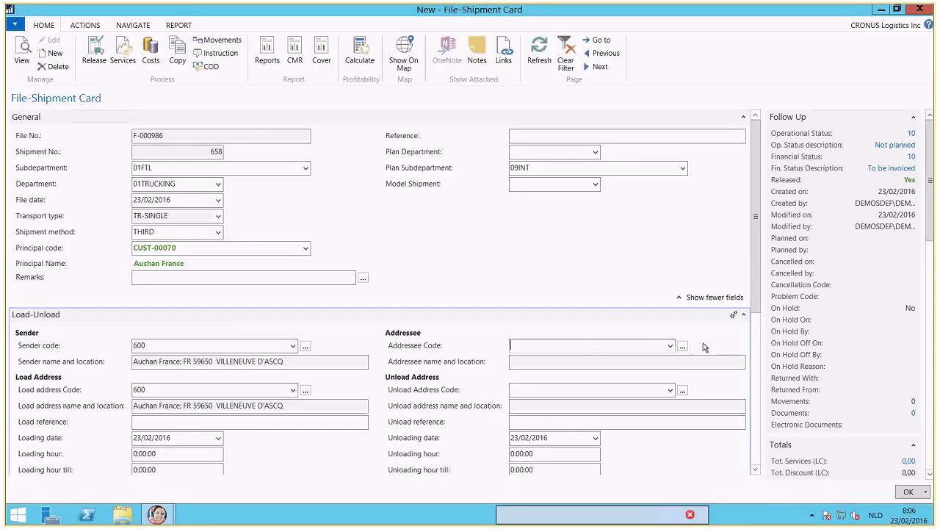
{"action": "left_click", "coordinate": [670, 346]}
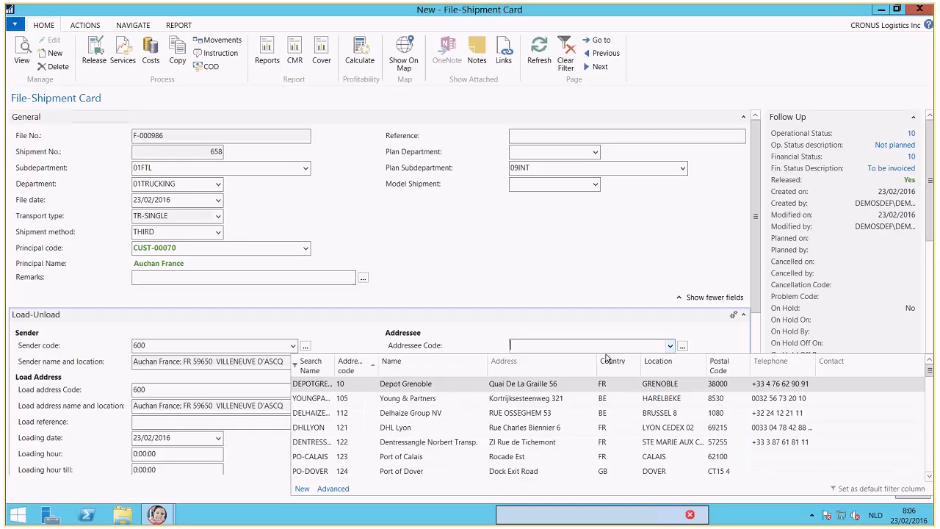
{"action": "type", "text": "noord"}
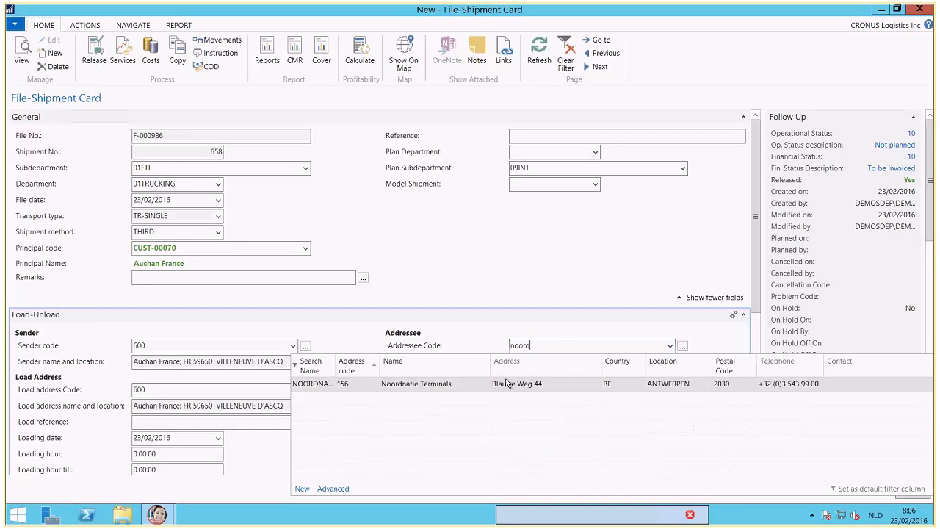
{"action": "left_click", "coordinate": [506, 382]}
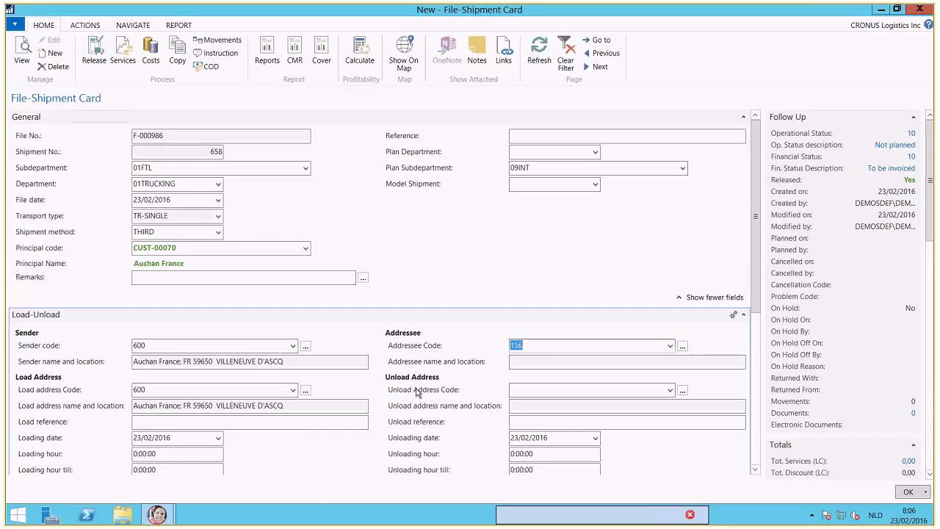
{"action": "key", "text": "Tab"}
Clear both the Depot and Depot 2 values in the shipment's load and unload details
{"action": "scroll", "coordinate": [416, 393], "scroll_direction": "down", "scroll_amount": 3}
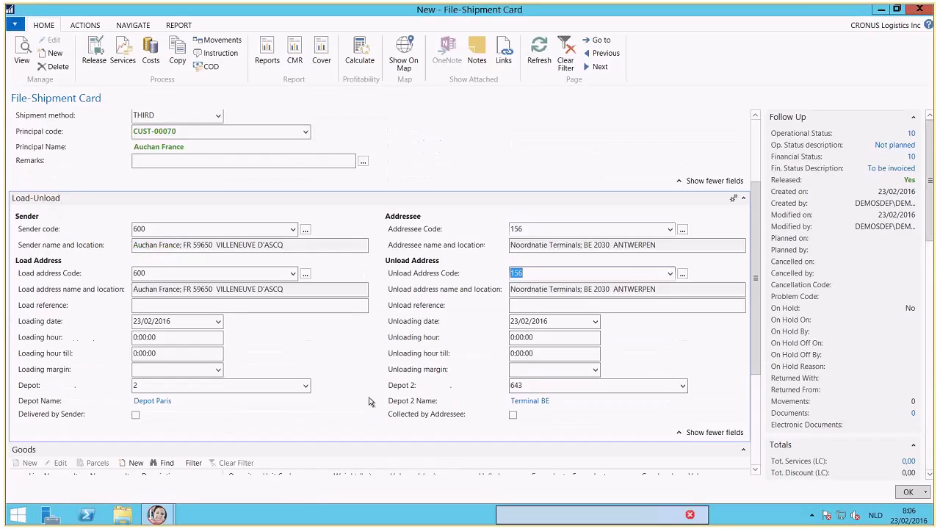
{"action": "left_click", "coordinate": [154, 385]}
{"action": "key", "text": "Delete"}
{"action": "key", "text": "Tab"}
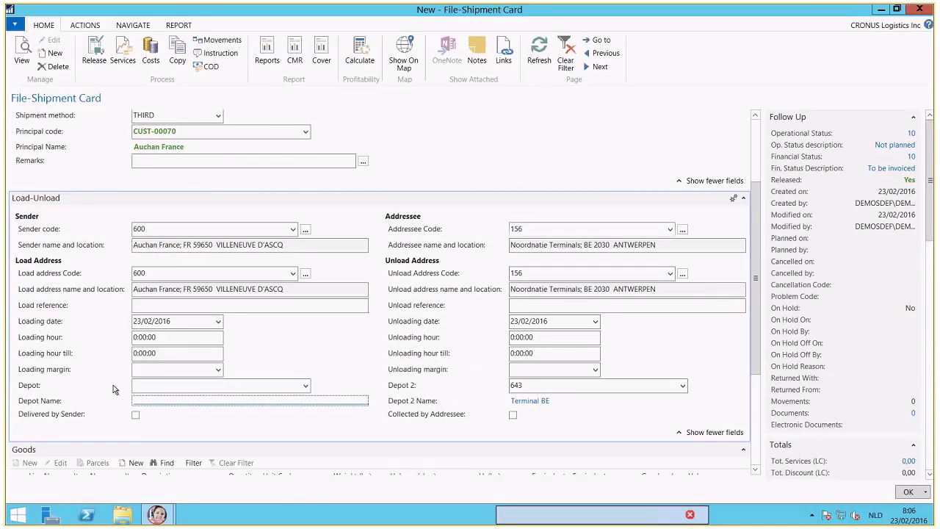
{"action": "left_click", "coordinate": [518, 385]}
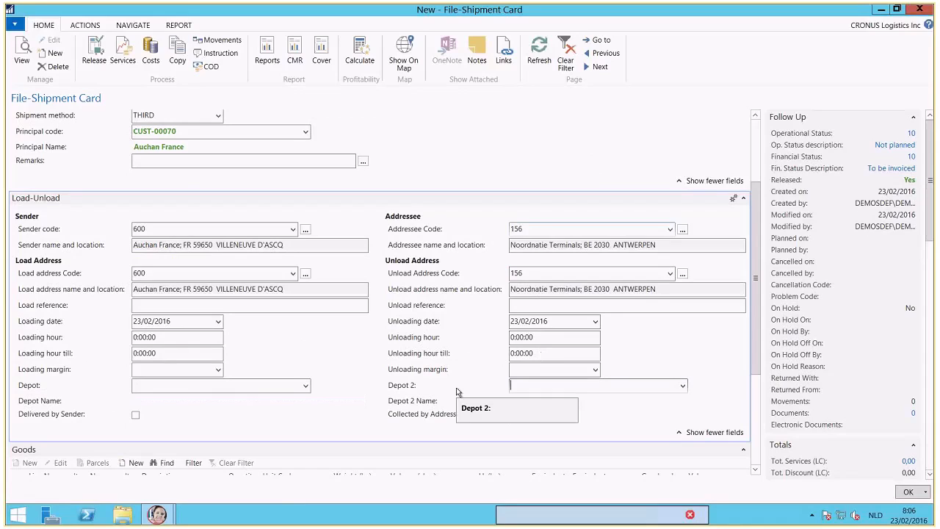
{"action": "key", "text": "Delete"}
{"action": "key", "text": "Tab"}
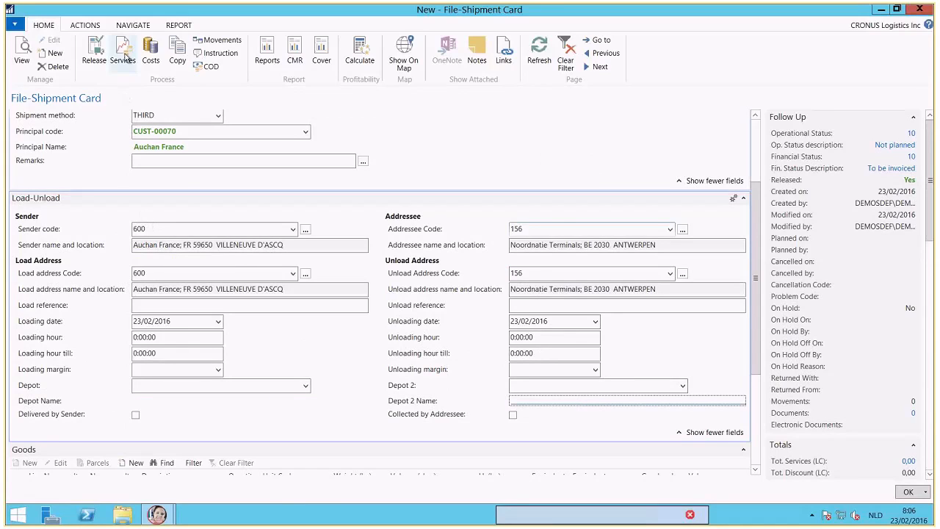
Examine the shipment's calculated services and the details of its TOLL service line, including the tariff table and price basis
{"action": "left_click", "coordinate": [124, 56]}
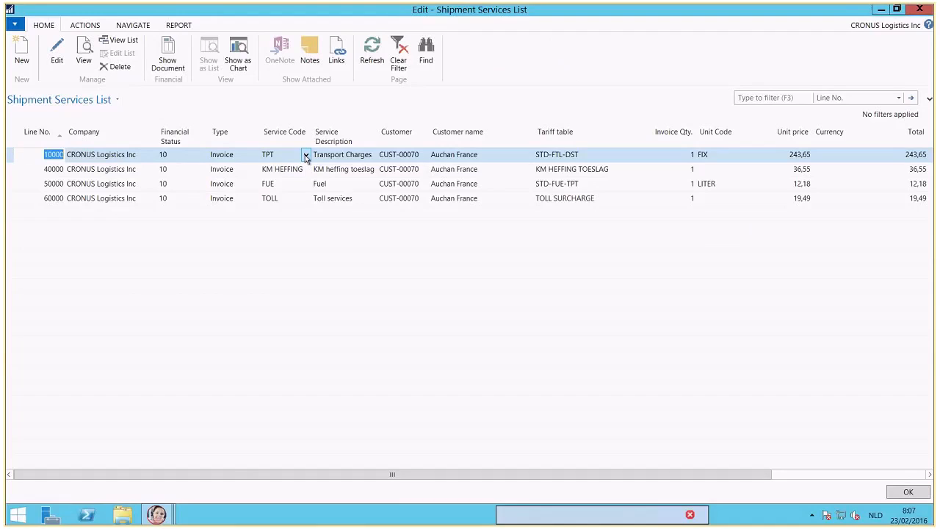
{"action": "left_click", "coordinate": [297, 201]}
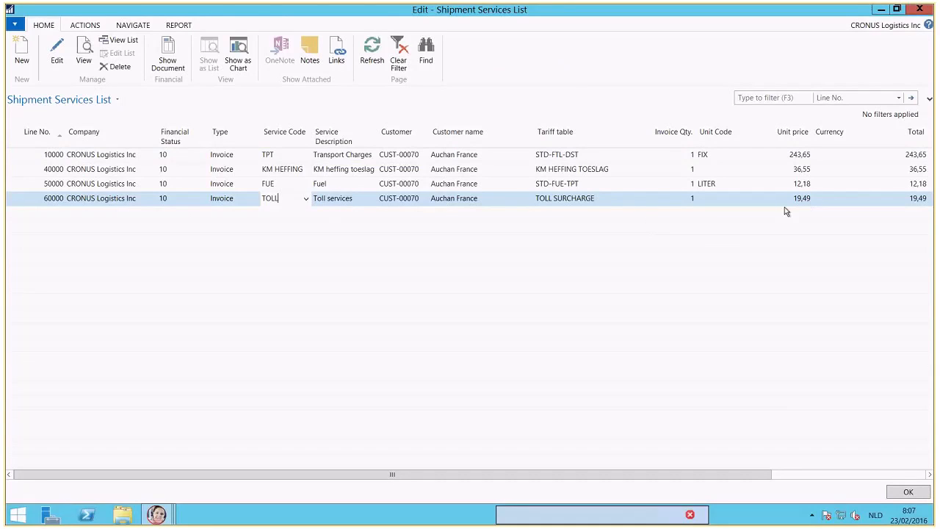
{"action": "left_click", "coordinate": [56, 59]}
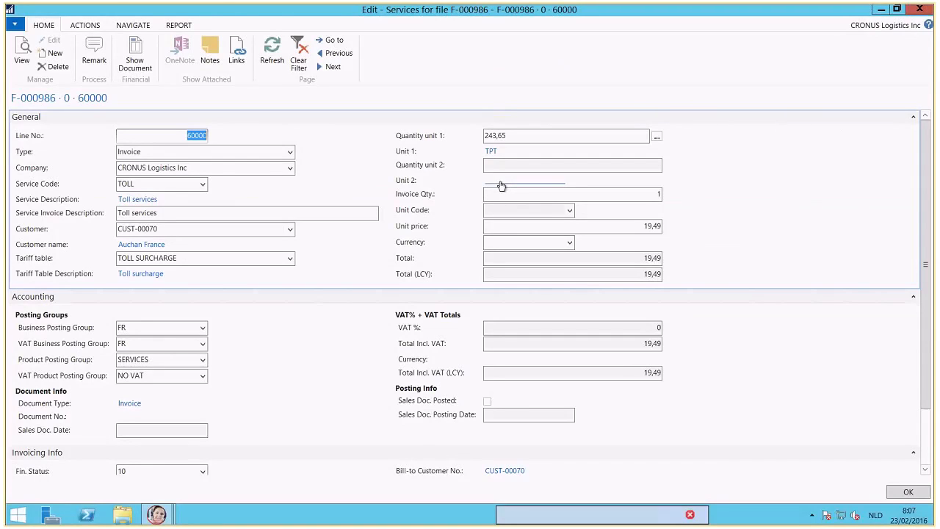
{"action": "key", "text": "Escape"}
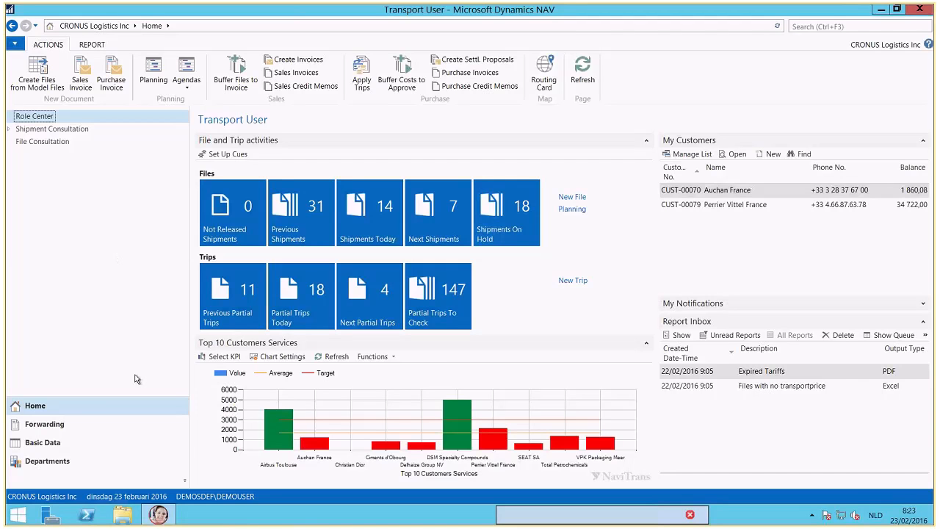
Open the Model File Consultation list from the Transport & Forwarding department of NaviTrans
{"action": "left_click", "coordinate": [44, 461]}
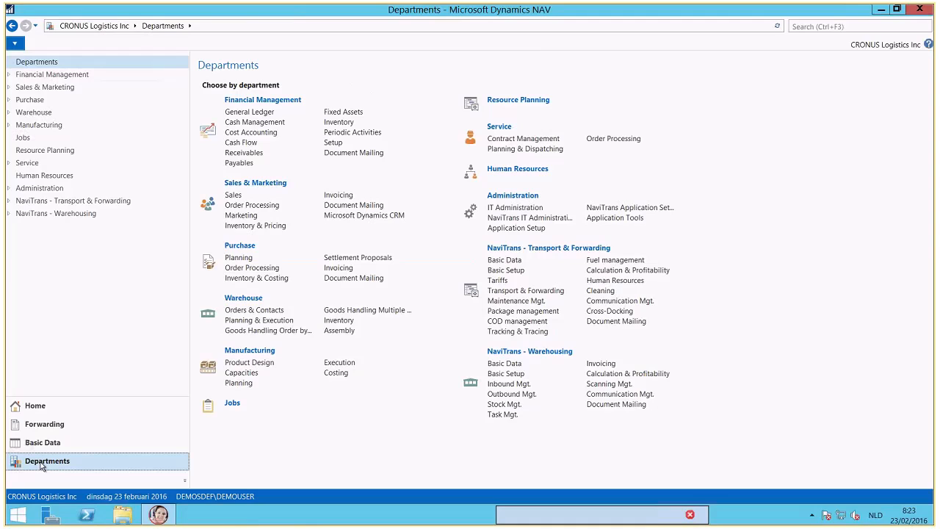
{"action": "left_click", "coordinate": [76, 202]}
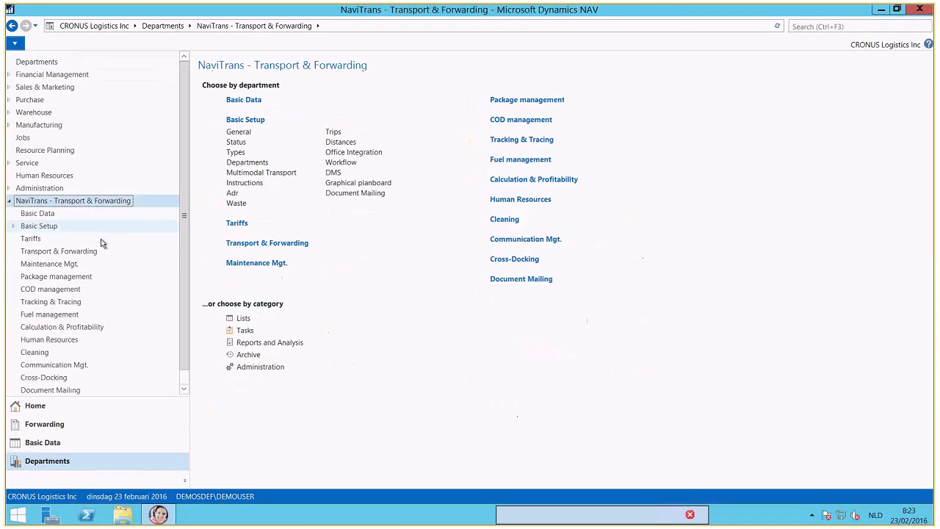
{"action": "left_click", "coordinate": [73, 252]}
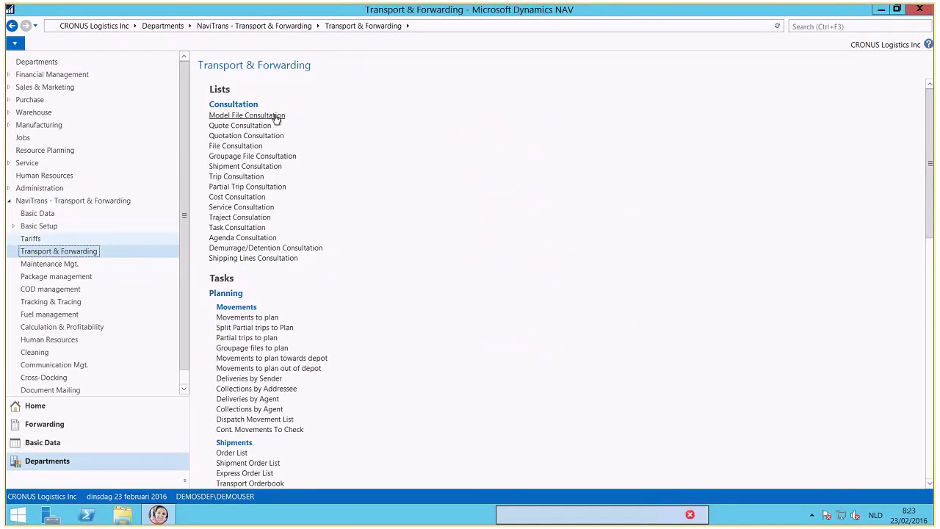
{"action": "left_click", "coordinate": [275, 116]}
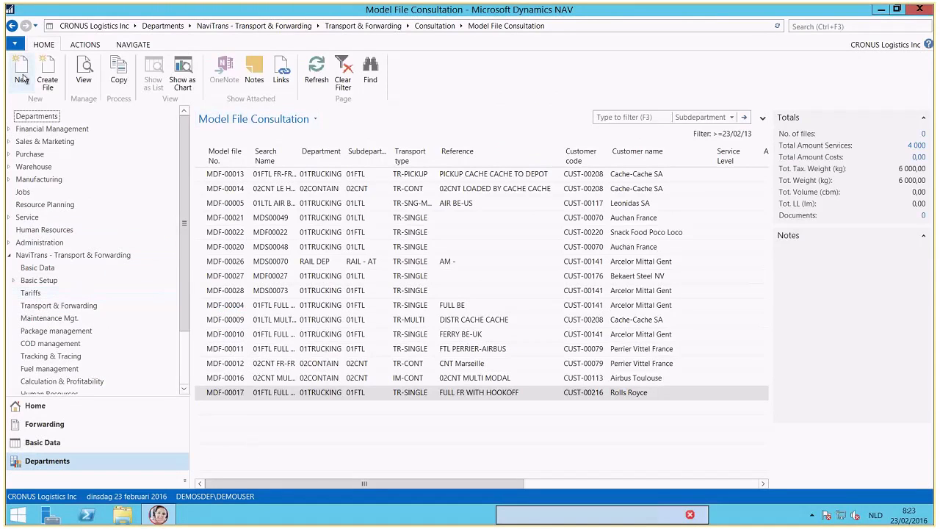
Create a new model file with transport type TR-SINGLE, Single Shipment Order
{"action": "left_click", "coordinate": [22, 77]}
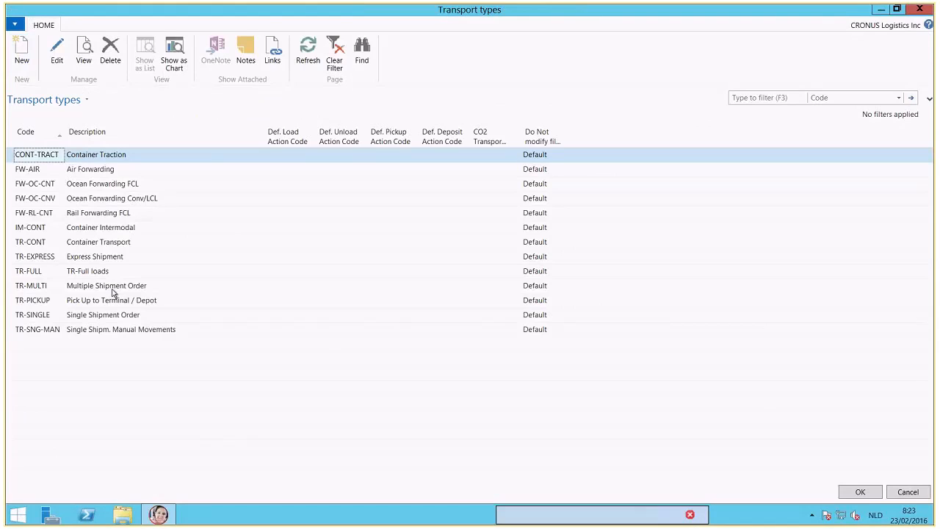
{"action": "left_click", "coordinate": [78, 314]}
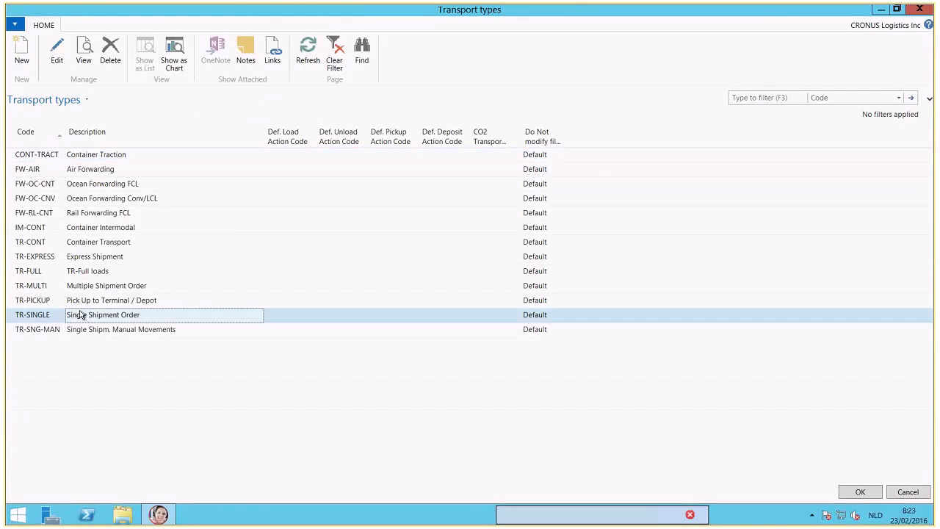
{"action": "left_click", "coordinate": [864, 493]}
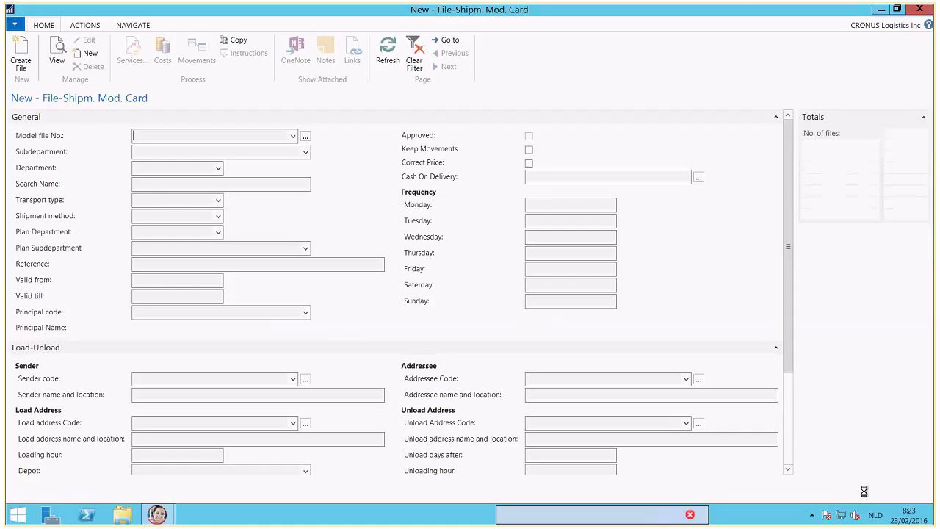
Set the new model file's subdepartment to 01LTL
{"action": "left_click", "coordinate": [162, 150]}
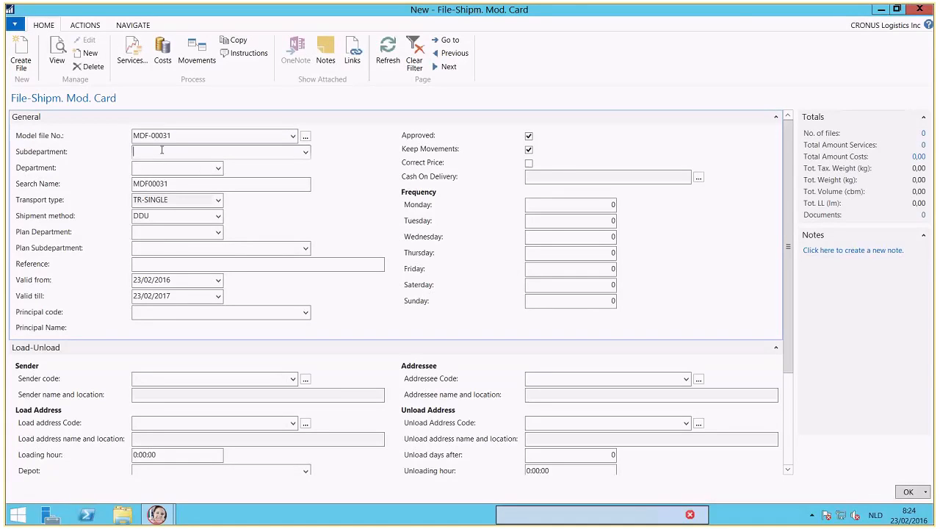
{"action": "type", "text": "01ltl"}
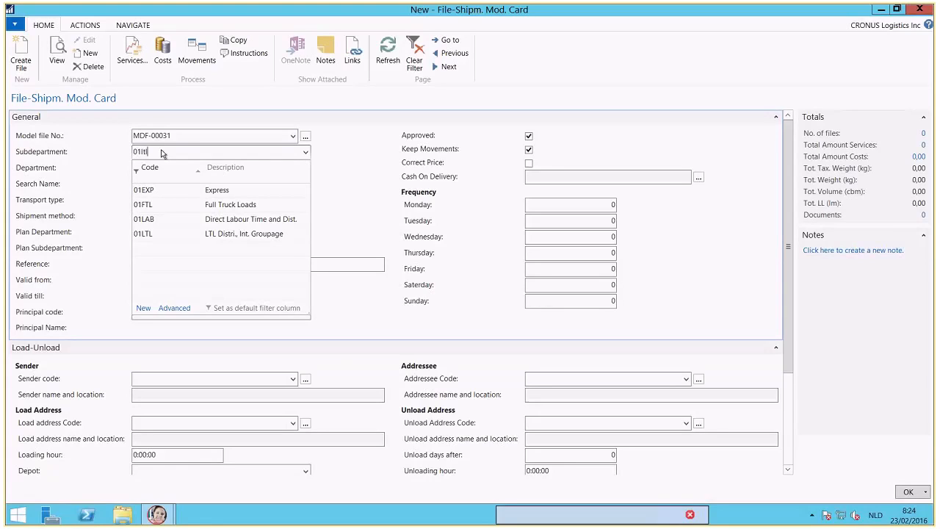
{"action": "key", "text": "Tab"}
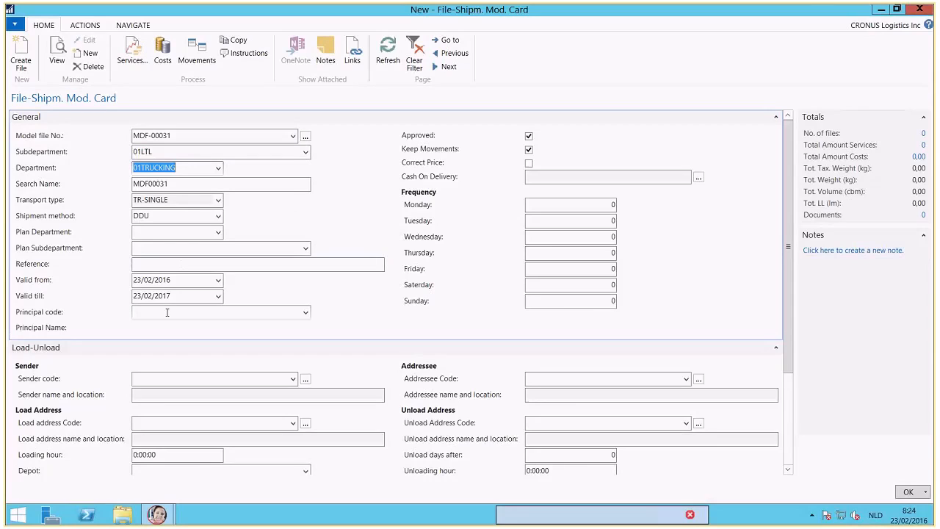
Make the model file valid from 1/01/2016 till 1/01/2017 and set Bekaert Steel NV as its principal
{"action": "left_click", "coordinate": [154, 280]}
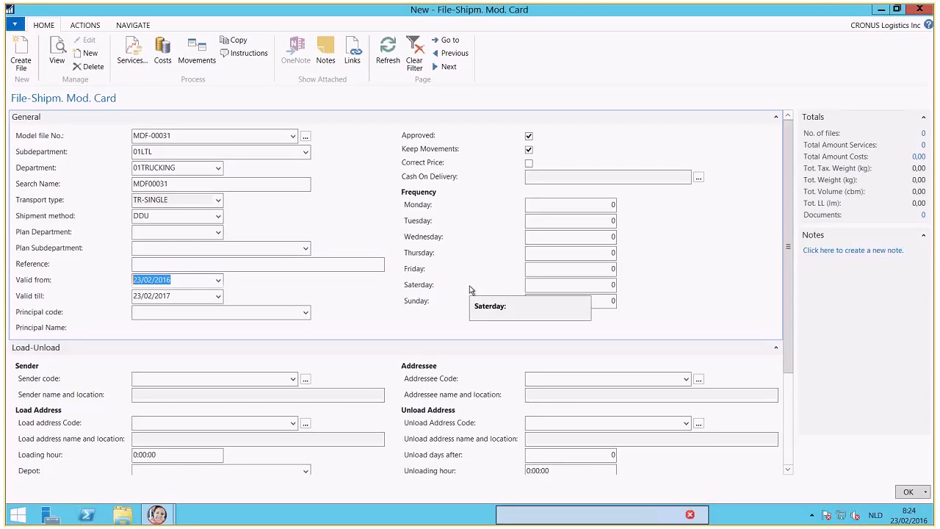
{"action": "type", "text": "01012016"}
{"action": "key", "text": "Tab"}
{"action": "type", "text": "0101"}
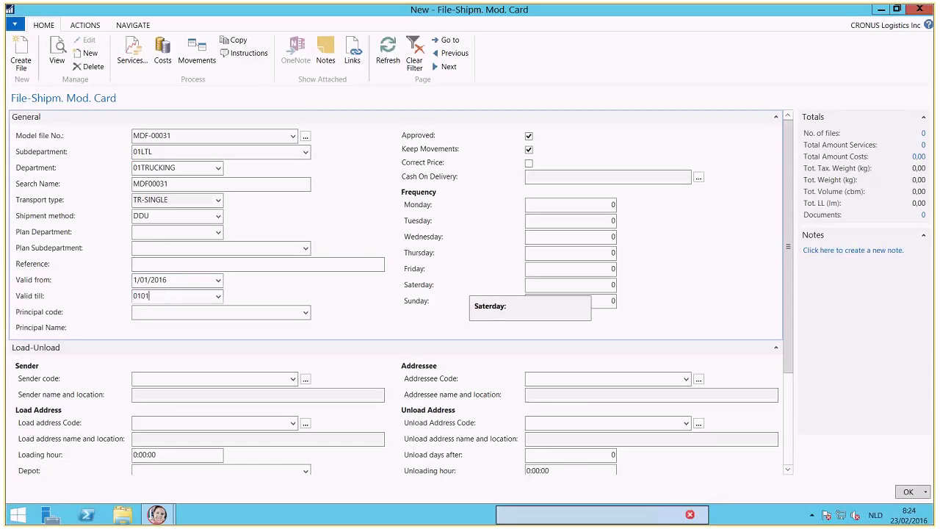
{"action": "type", "text": "2017"}
{"action": "key", "text": "Tab"}
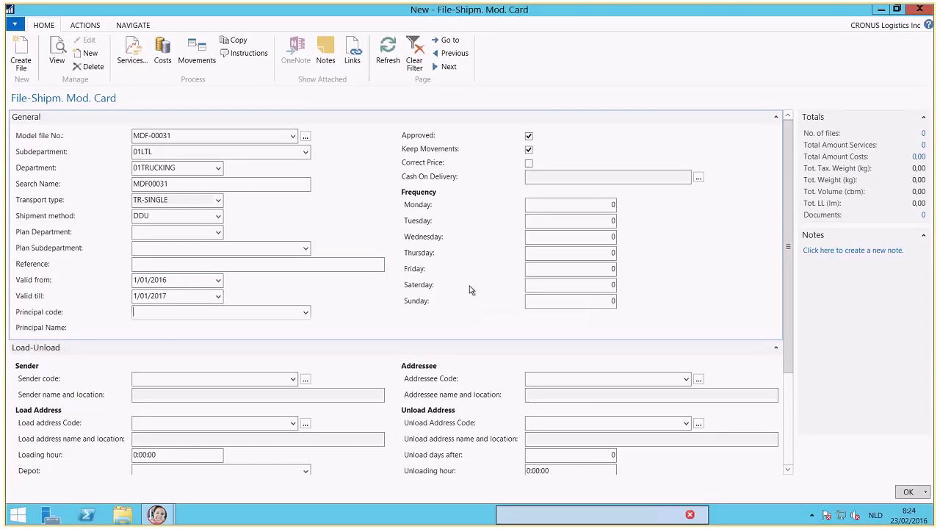
{"action": "type", "text": "bekaert"}
{"action": "key", "text": "Tab"}
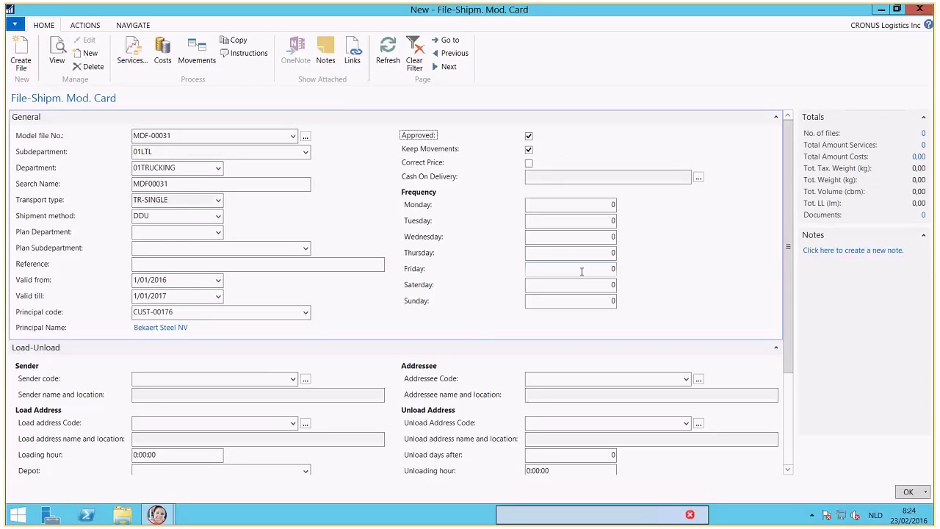
Set Bekaert Steel NV as the model file's sender and clear the Depot value filled in for the load address
{"action": "scroll", "coordinate": [517, 300], "scroll_direction": "down", "scroll_amount": 3}
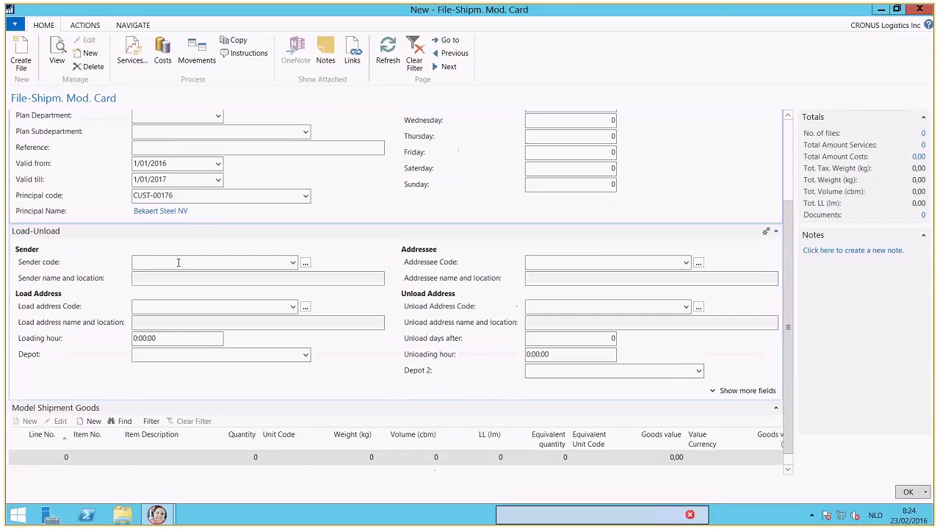
{"action": "left_click", "coordinate": [162, 261]}
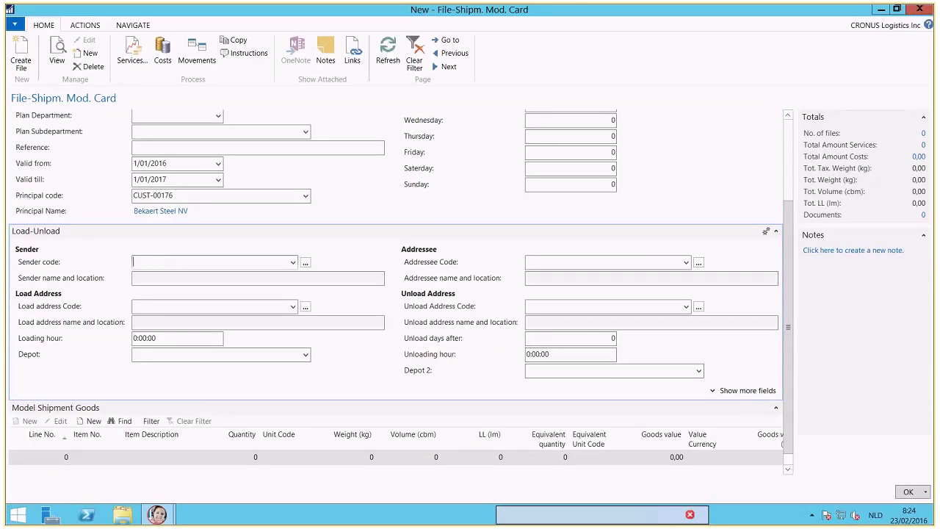
{"action": "type", "text": "beka"}
{"action": "key", "text": "Tab"}
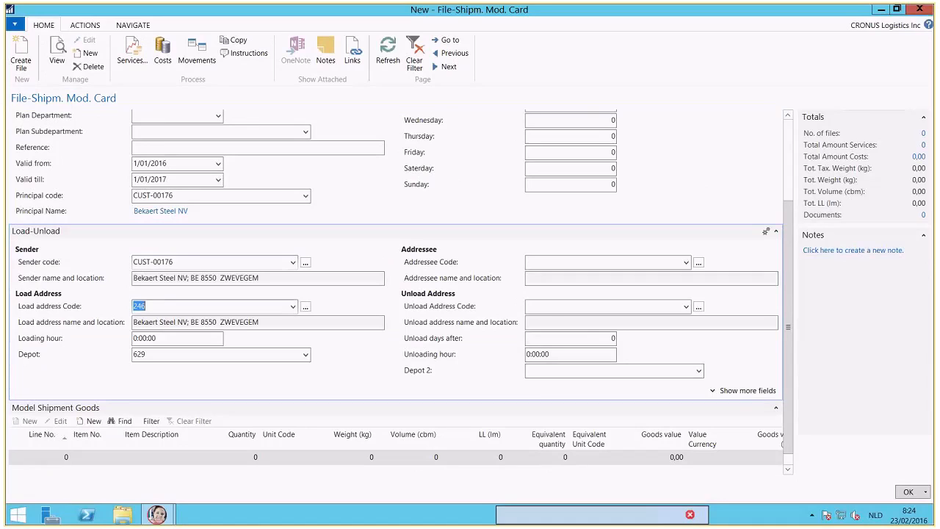
{"action": "left_click", "coordinate": [153, 354]}
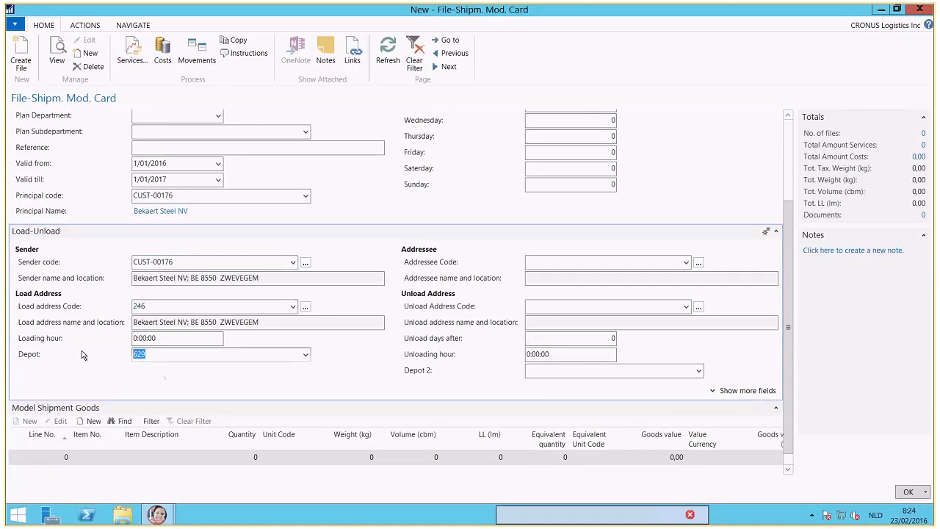
{"action": "key", "text": "Delete"}
Set Noordnatie Terminals as the addressee and clear the Depot 2 value filled in for the unload address
{"action": "left_click", "coordinate": [553, 263]}
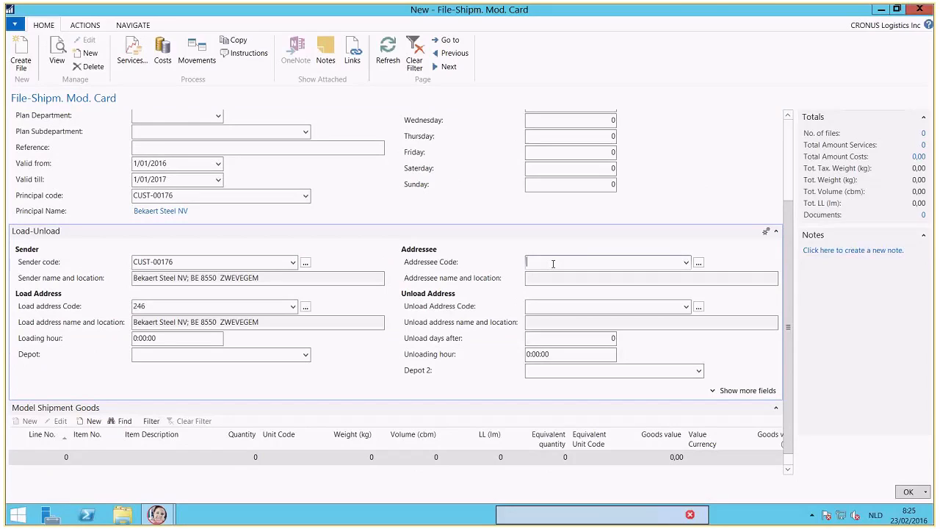
{"action": "type", "text": "noordnati"}
{"action": "key", "text": "Tab"}
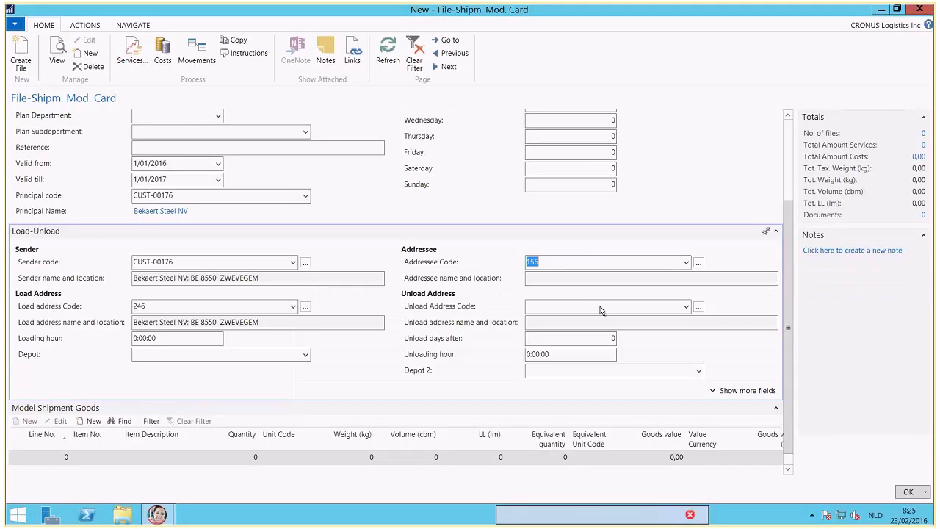
{"action": "left_click", "coordinate": [564, 374]}
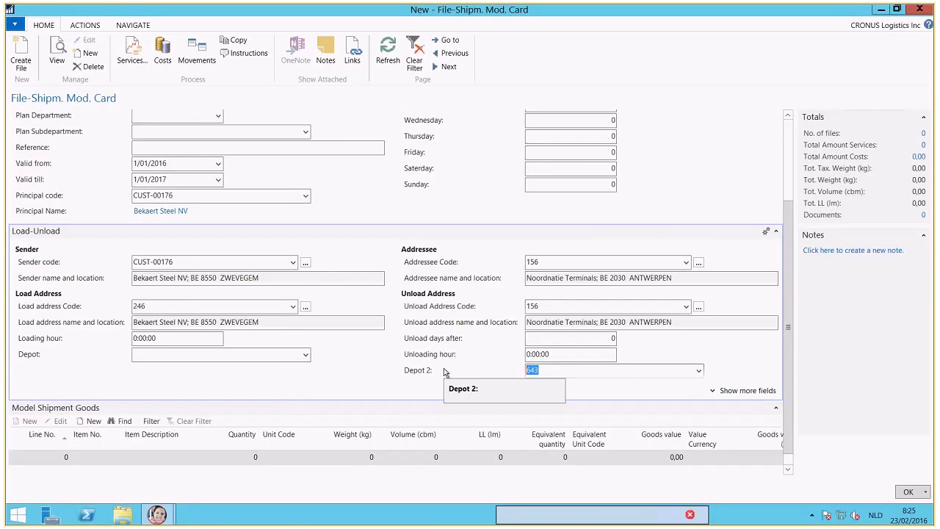
{"action": "key", "text": "Delete"}
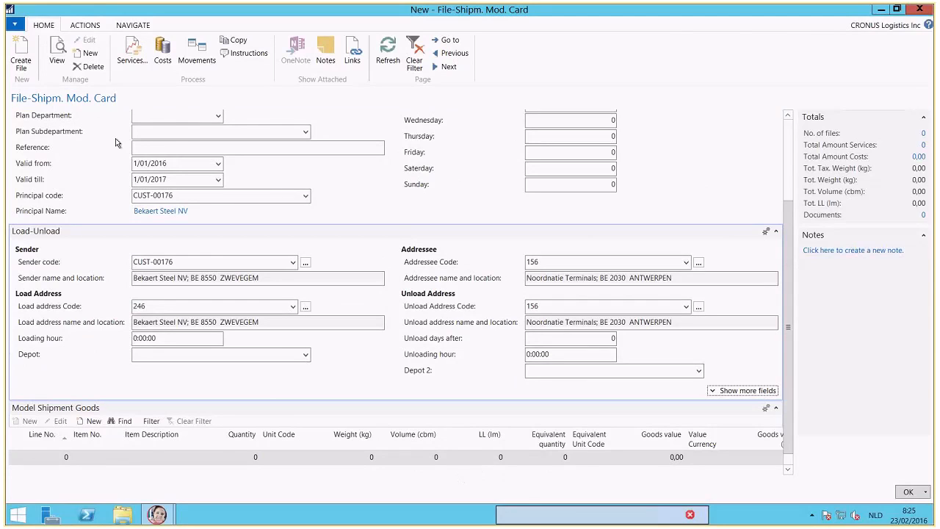
Add a service line to the model file with service code TOLL
{"action": "scroll", "coordinate": [115, 138], "scroll_direction": "up", "scroll_amount": 3}
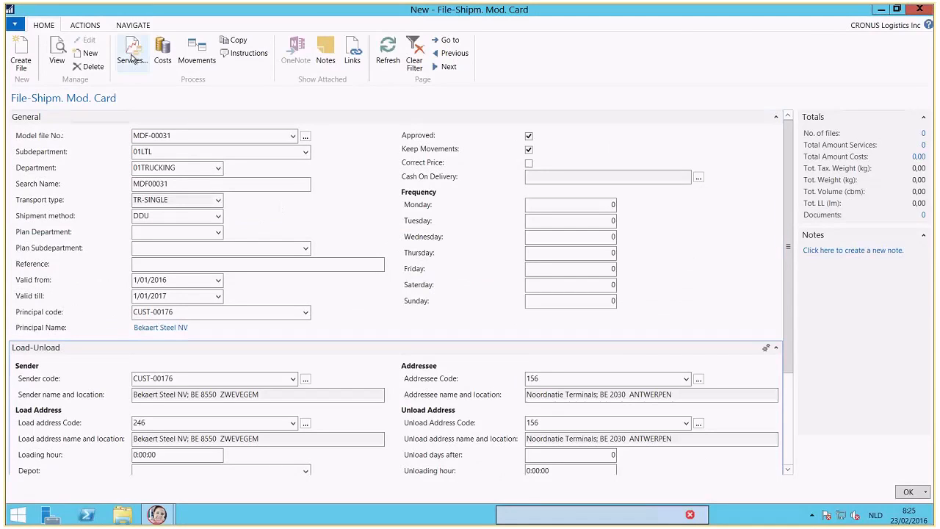
{"action": "left_click", "coordinate": [133, 58]}
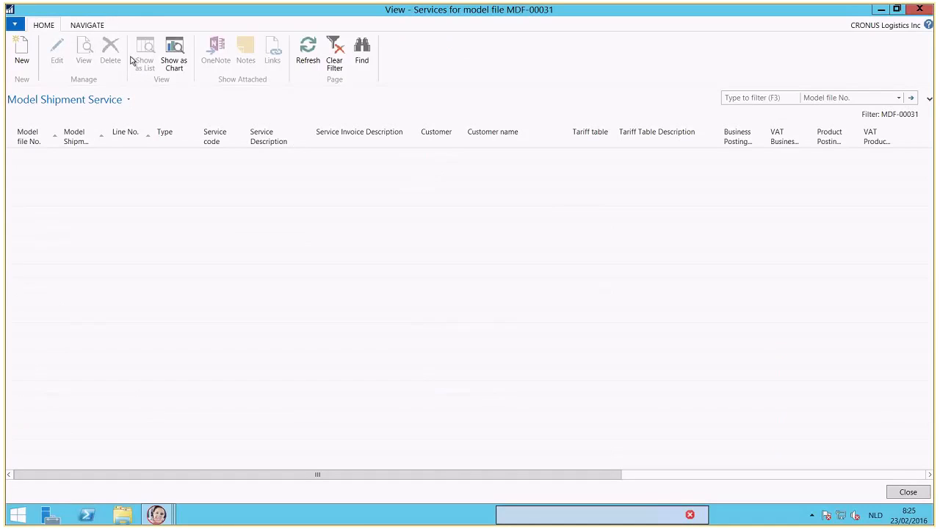
{"action": "left_click", "coordinate": [21, 57]}
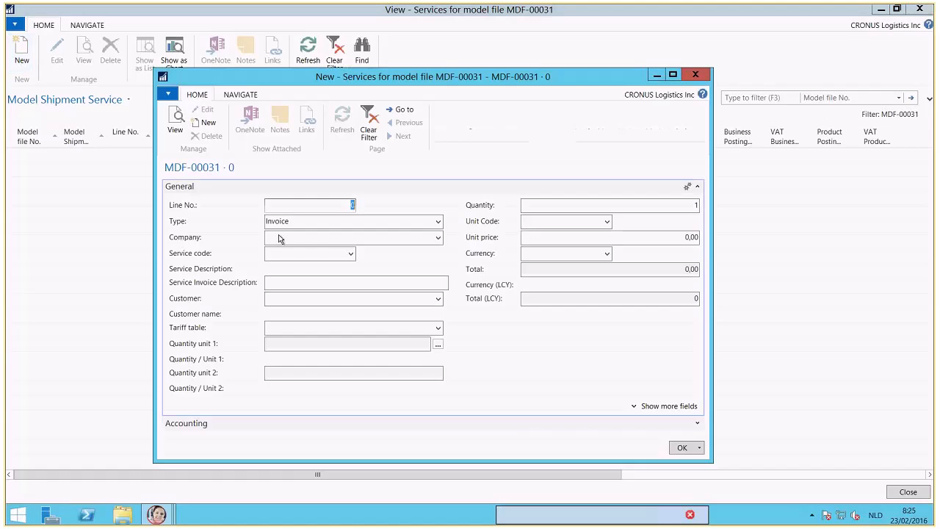
{"action": "left_click", "coordinate": [298, 253]}
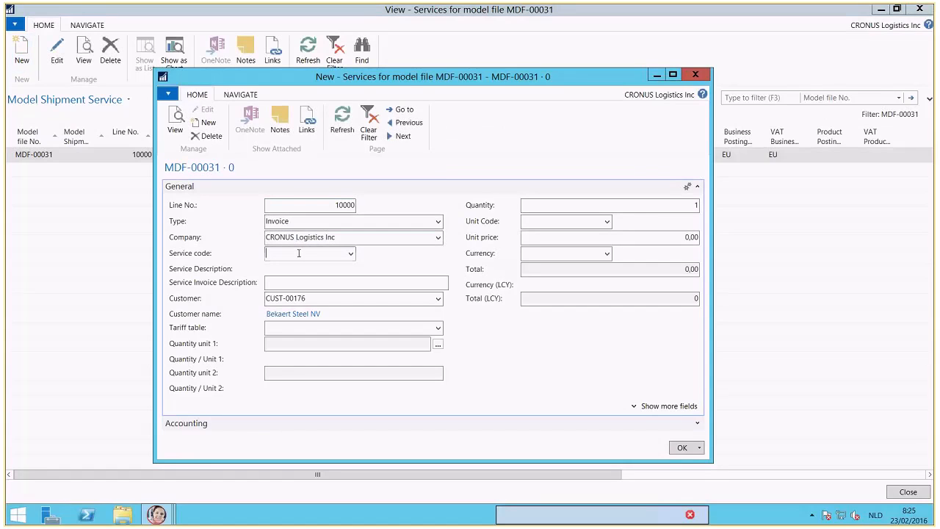
{"action": "type", "text": "toll"}
{"action": "key", "text": "Tab"}
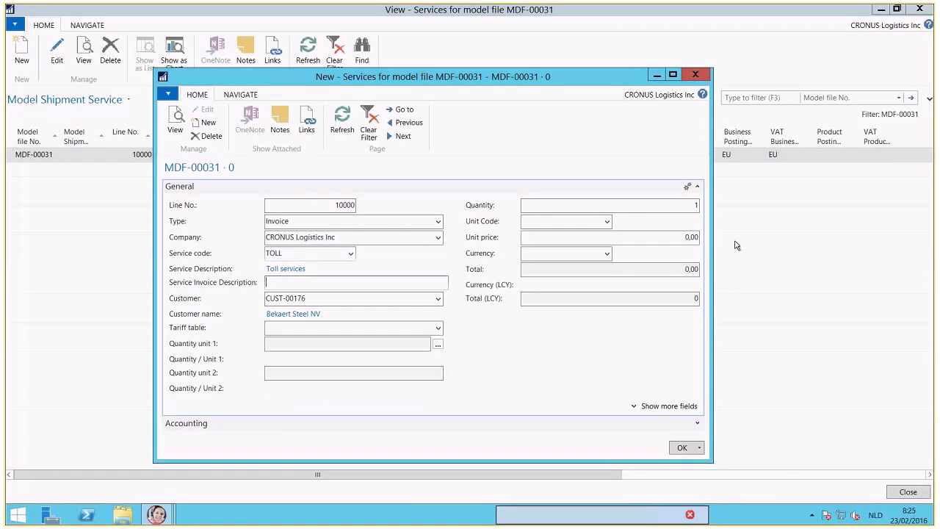
Set the TOLL service line's unit price to 19,20, save it, and return to the model file card
{"action": "left_click", "coordinate": [688, 237]}
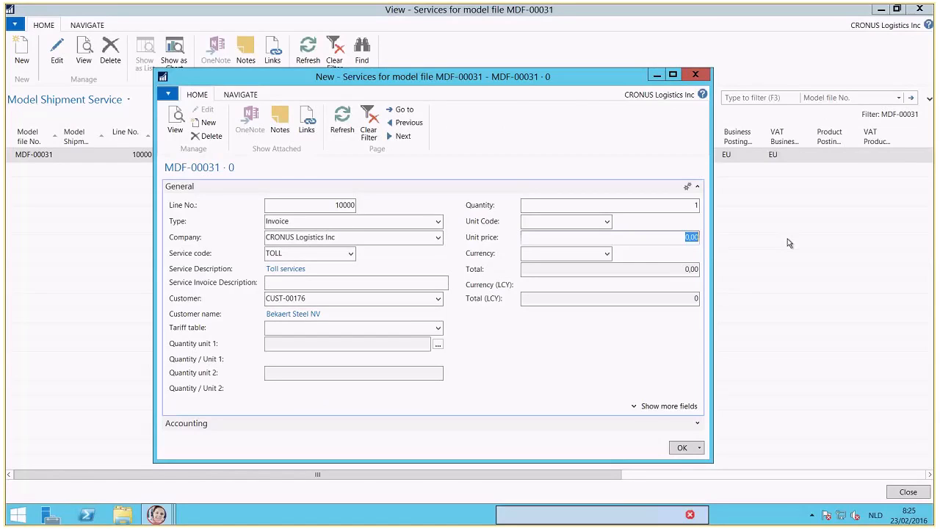
{"action": "type", "text": "19,20"}
{"action": "left_click", "coordinate": [680, 447]}
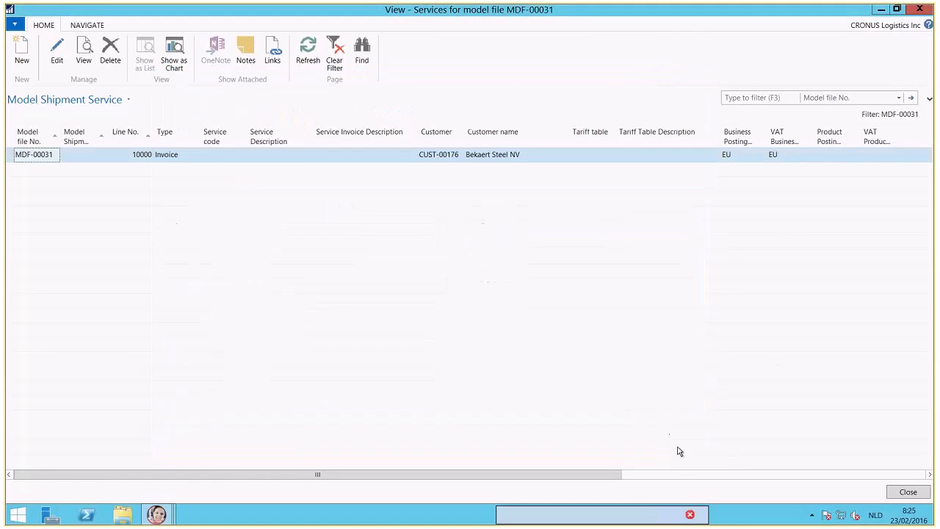
{"action": "left_click_drag", "start_coordinate": [289, 475], "coordinate": [464, 494]}
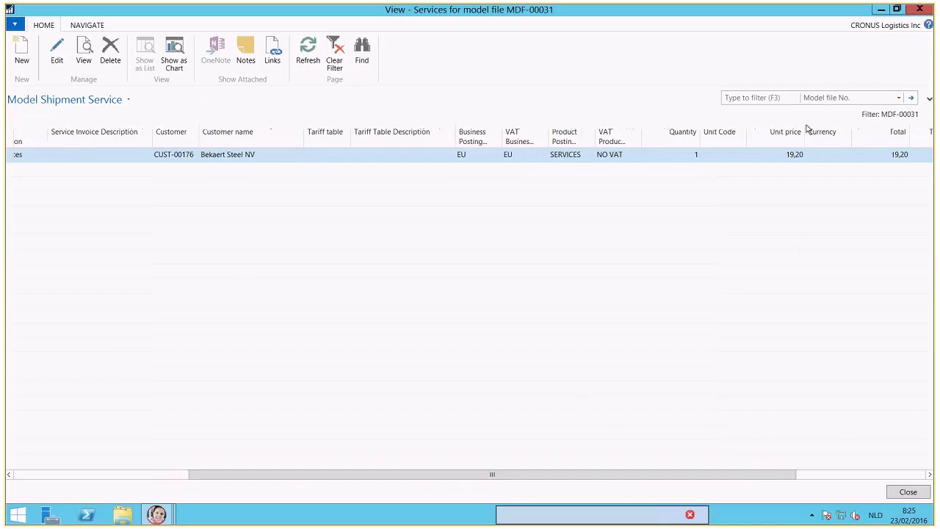
{"action": "left_click", "coordinate": [907, 492]}
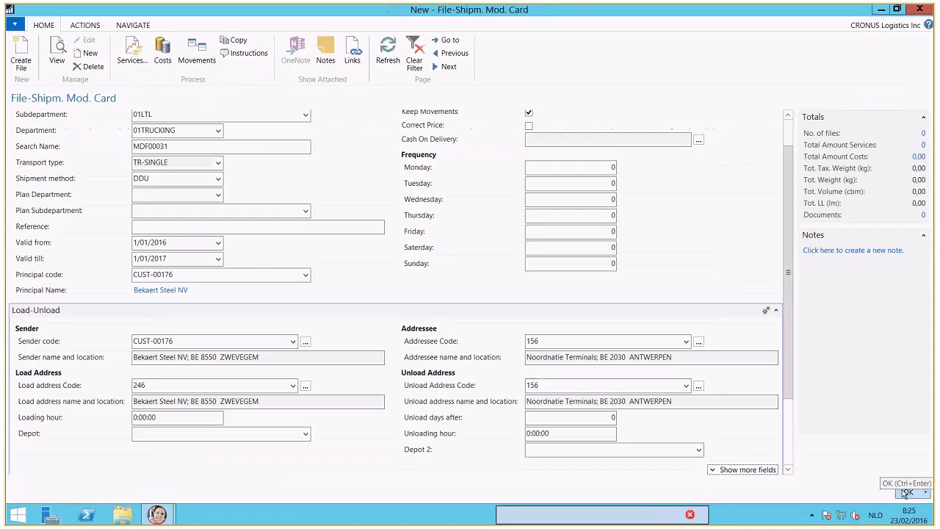
Add a cost line to the model file with cost code TOLL and vendor BE-Toll
{"action": "left_click", "coordinate": [161, 62]}
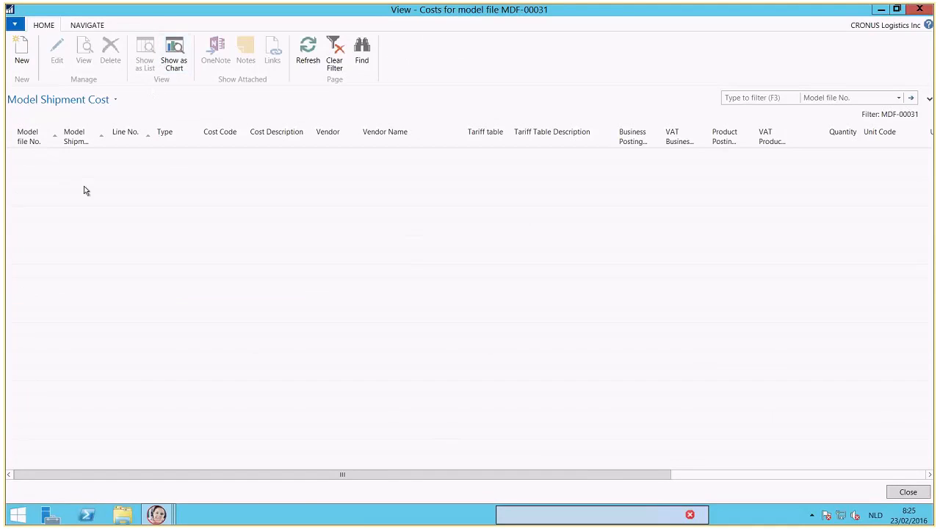
{"action": "left_click", "coordinate": [22, 53]}
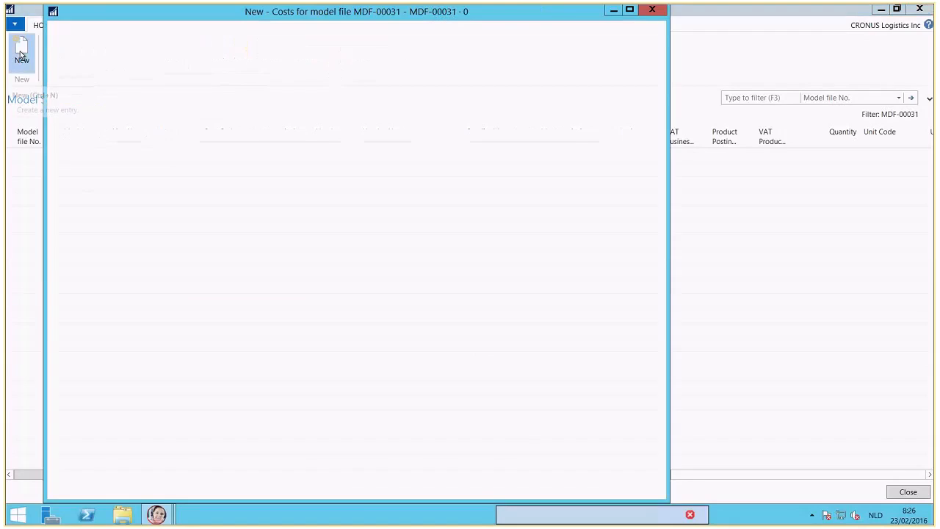
{"action": "left_click", "coordinate": [181, 175]}
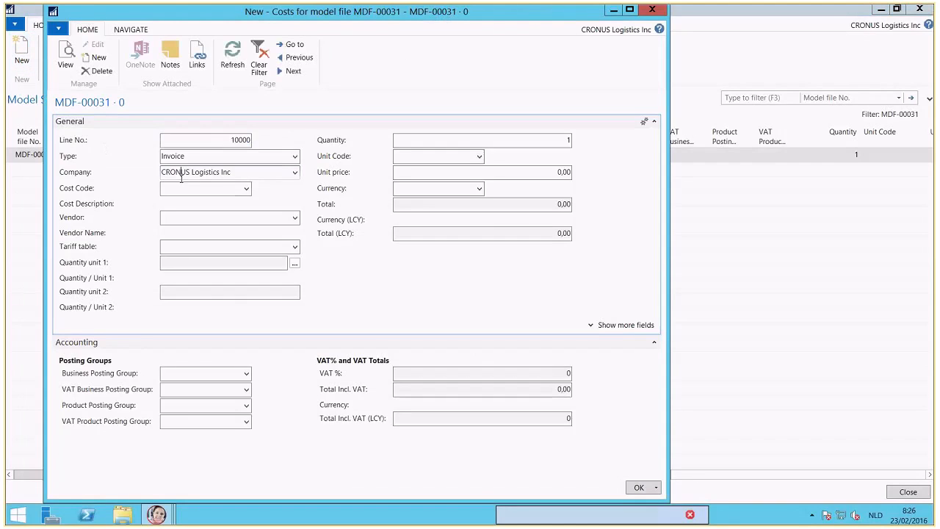
{"action": "left_click", "coordinate": [182, 188]}
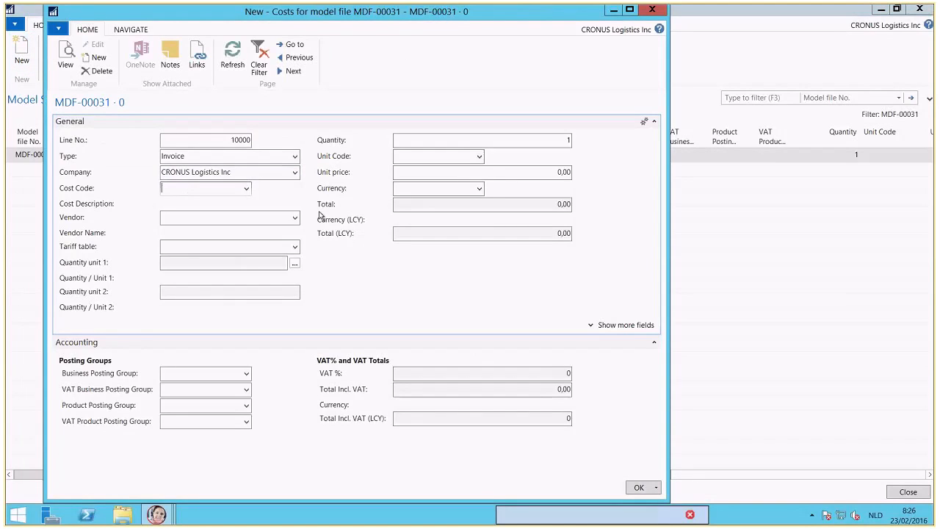
{"action": "type", "text": "toll"}
{"action": "key", "text": "Tab"}
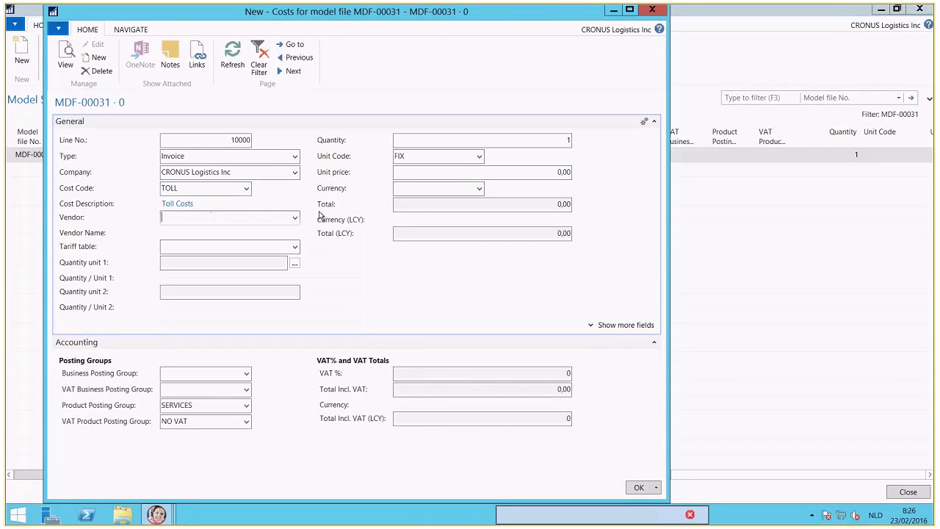
{"action": "type", "text": "betoll"}
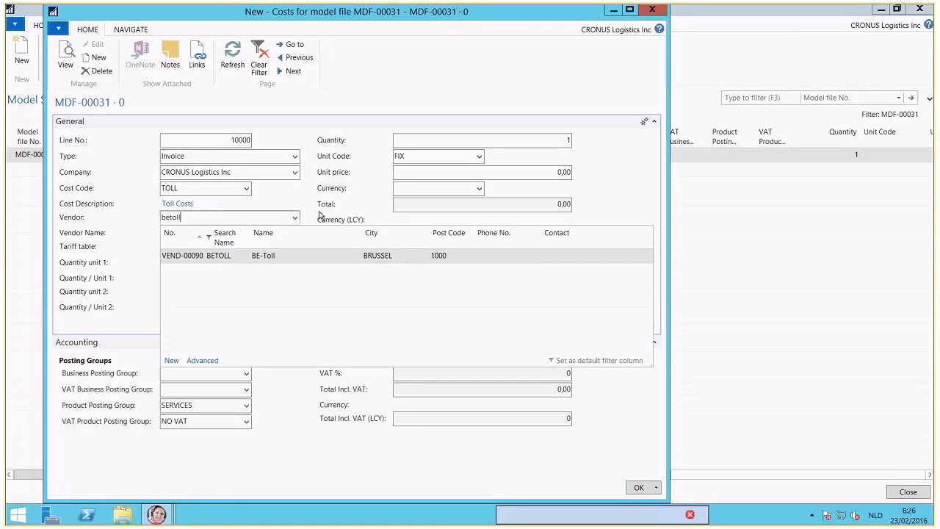
{"action": "key", "text": "Tab"}
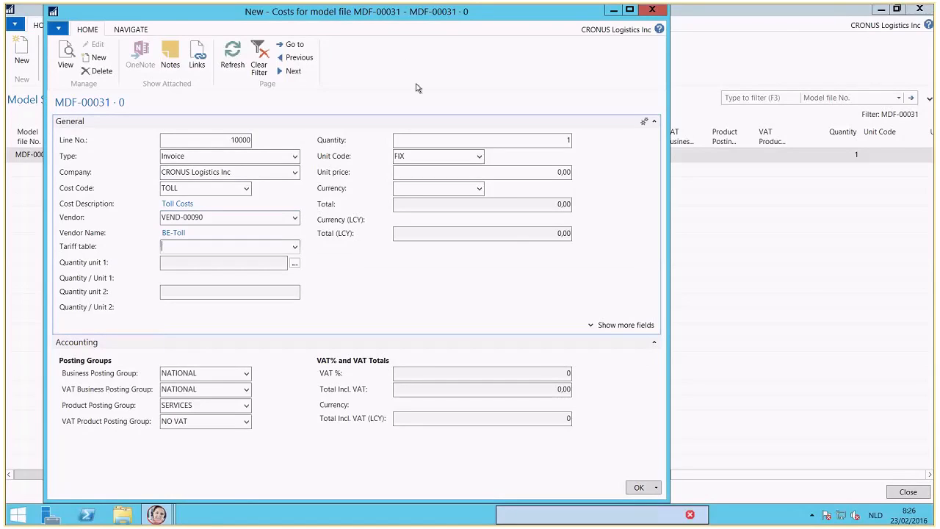
Set the TOLL cost line's unit price to 19,20, save it, and return to the model file card
{"action": "left_click", "coordinate": [537, 174]}
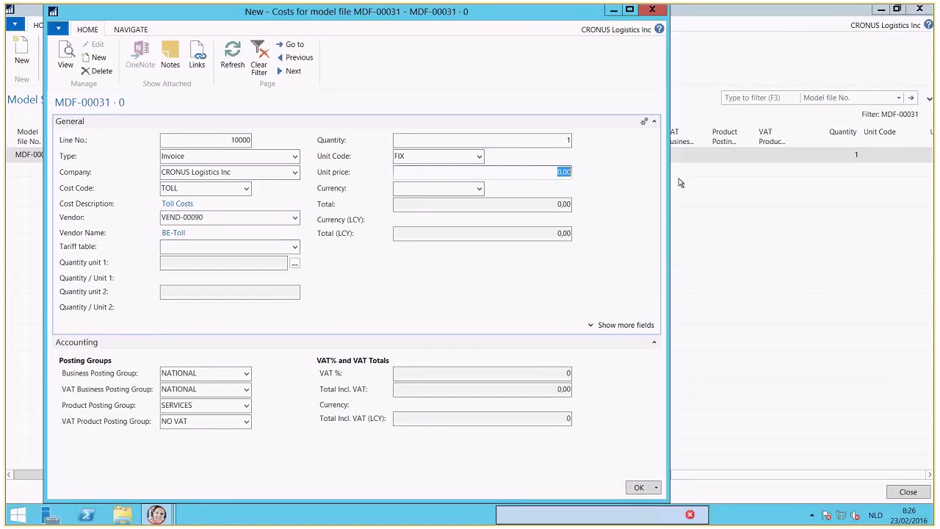
{"action": "type", "text": "19,20"}
{"action": "key", "text": "Tab"}
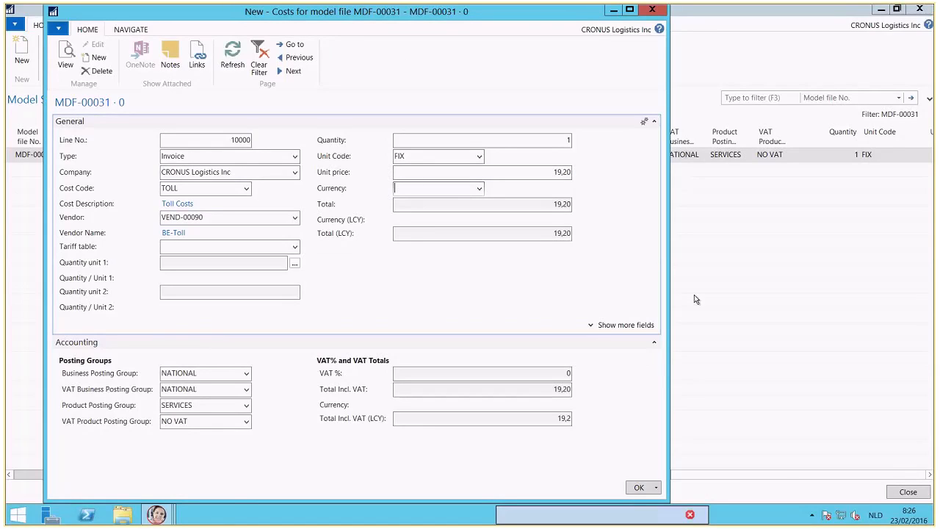
{"action": "left_click", "coordinate": [638, 489]}
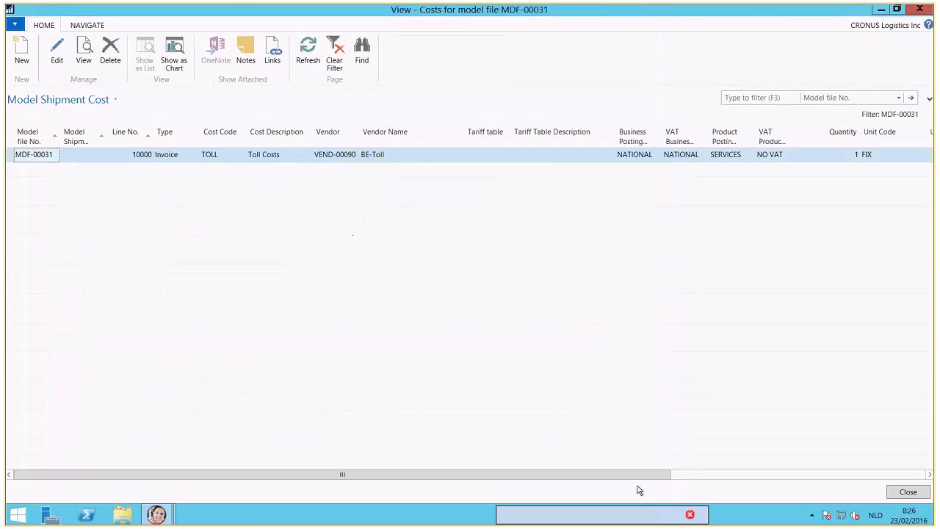
{"action": "left_click", "coordinate": [911, 492]}
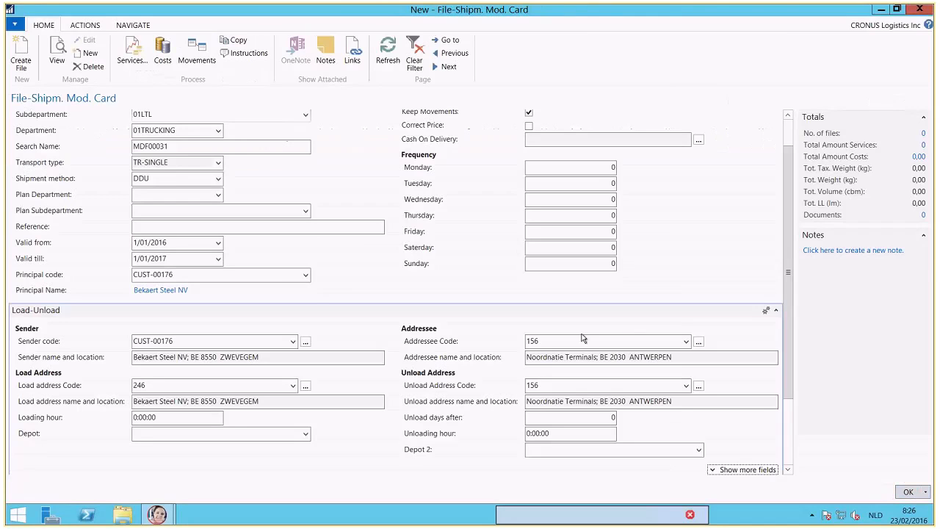
Review the completed model file's general and load-unload data, and close its card
{"action": "scroll", "coordinate": [409, 239], "scroll_direction": "up", "scroll_amount": 2}
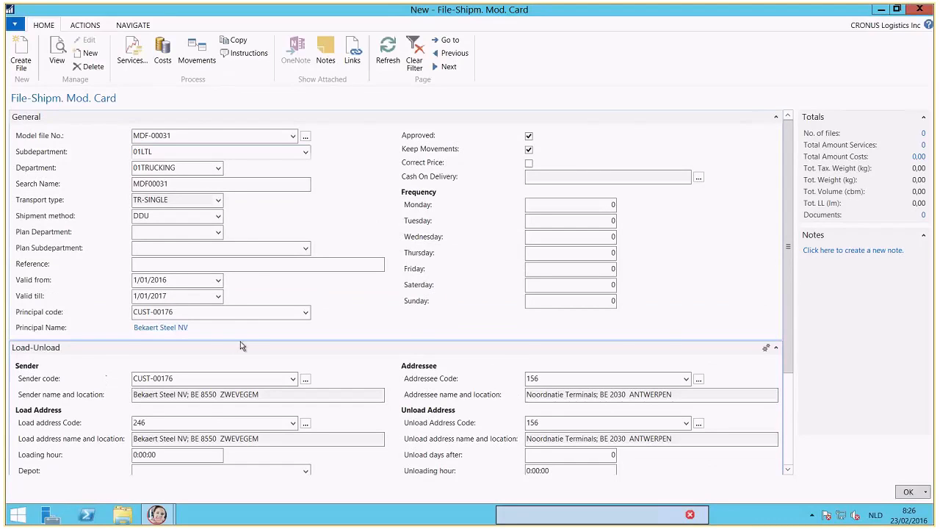
{"action": "scroll", "coordinate": [239, 348], "scroll_direction": "down", "scroll_amount": 3}
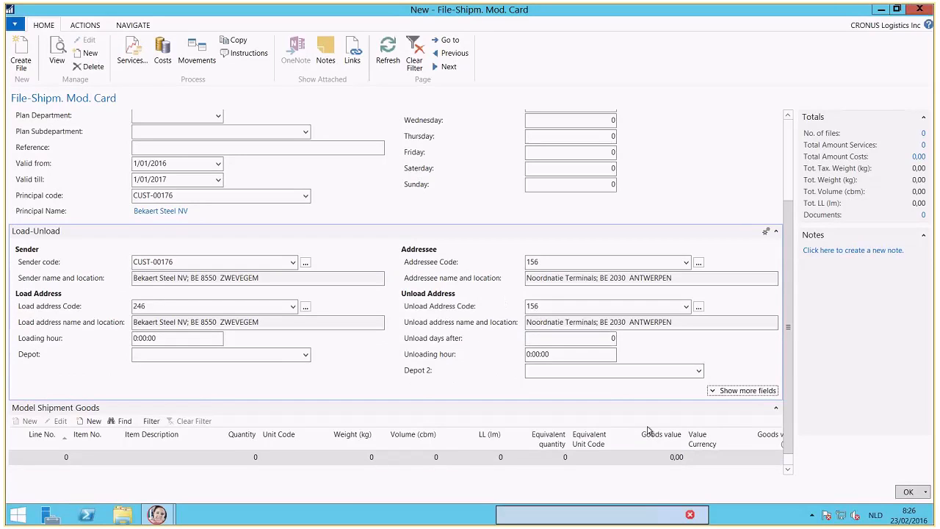
{"action": "left_click", "coordinate": [909, 493]}
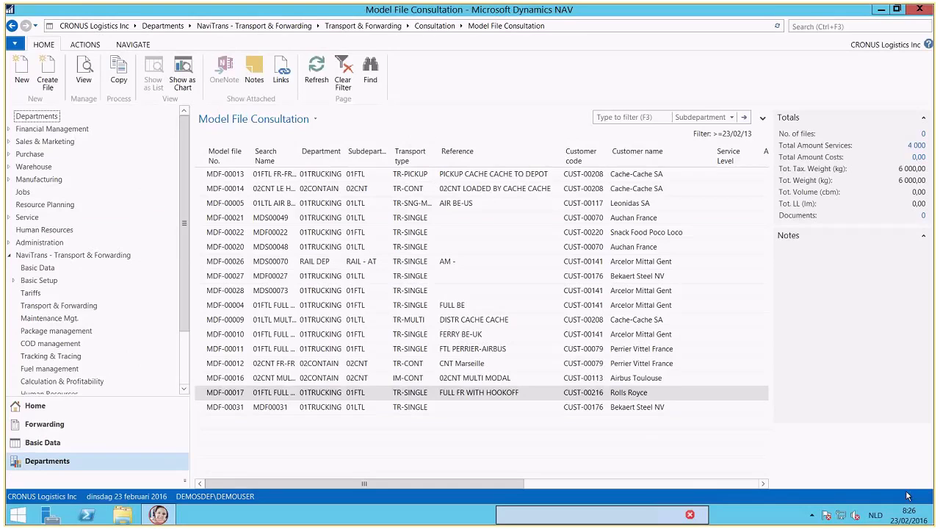
Start a new file from the File Consultation list with transport type TR-SINGLE
{"action": "left_click", "coordinate": [56, 407]}
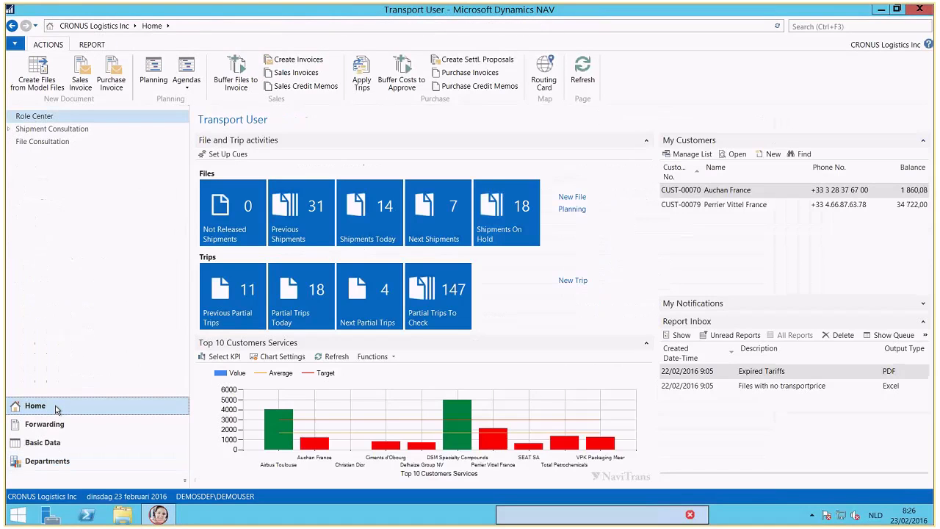
{"action": "left_click", "coordinate": [42, 141]}
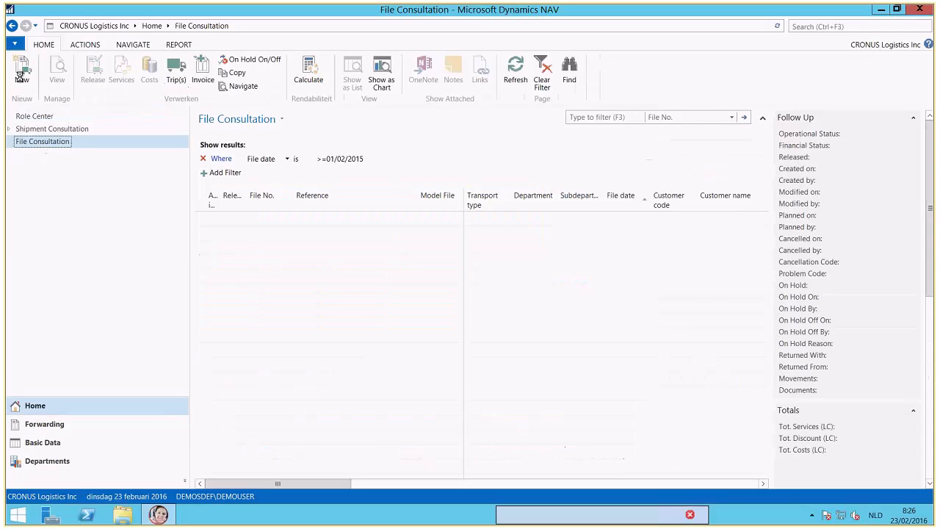
{"action": "left_click", "coordinate": [22, 77]}
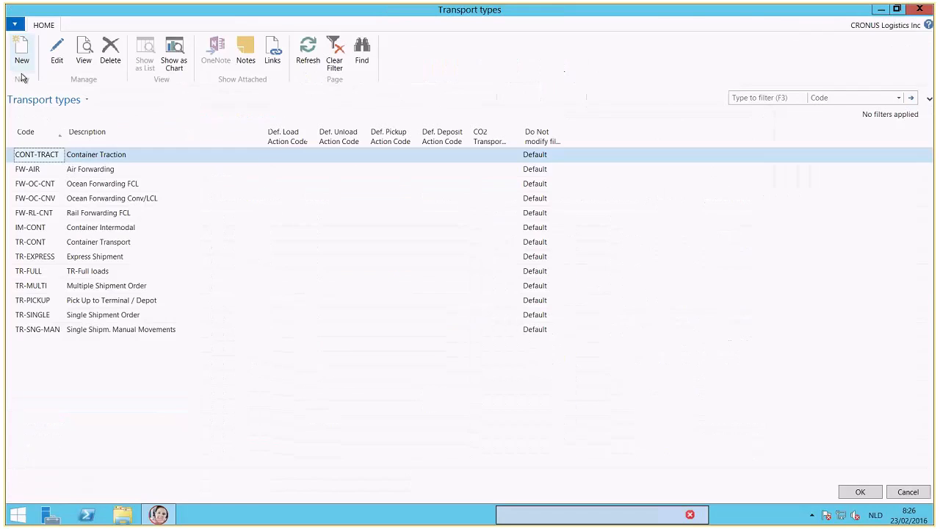
{"action": "double_click", "coordinate": [110, 317]}
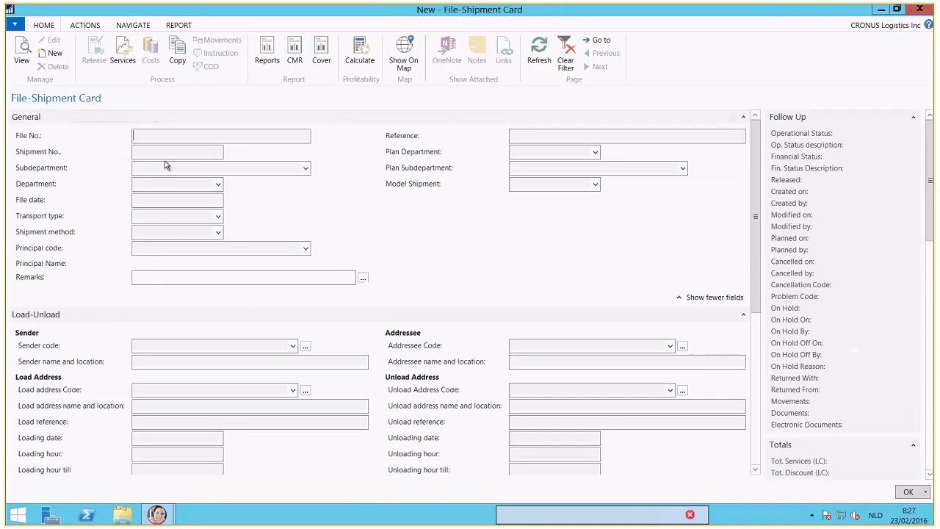
Set the new file's subdepartment to 01LTL and its principal to Bekaert Steel NV
{"action": "left_click", "coordinate": [160, 168]}
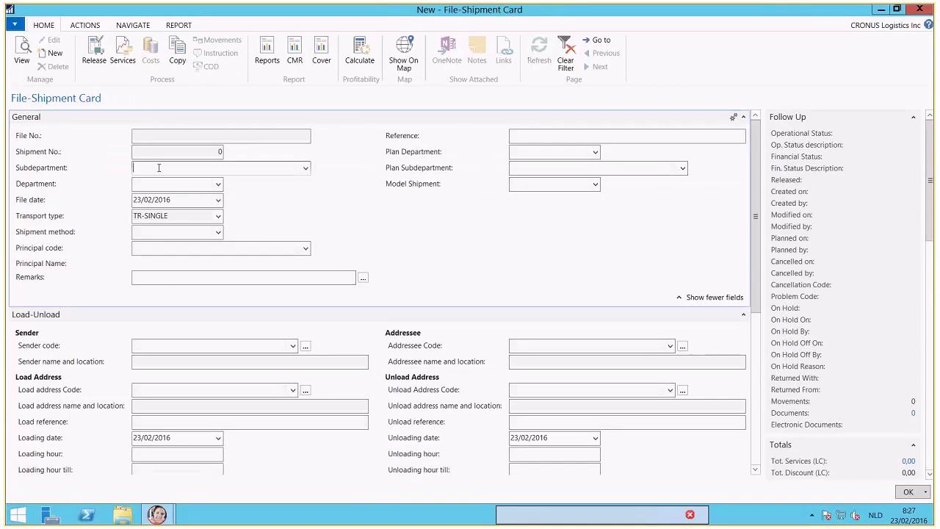
{"action": "type", "text": "01ltl"}
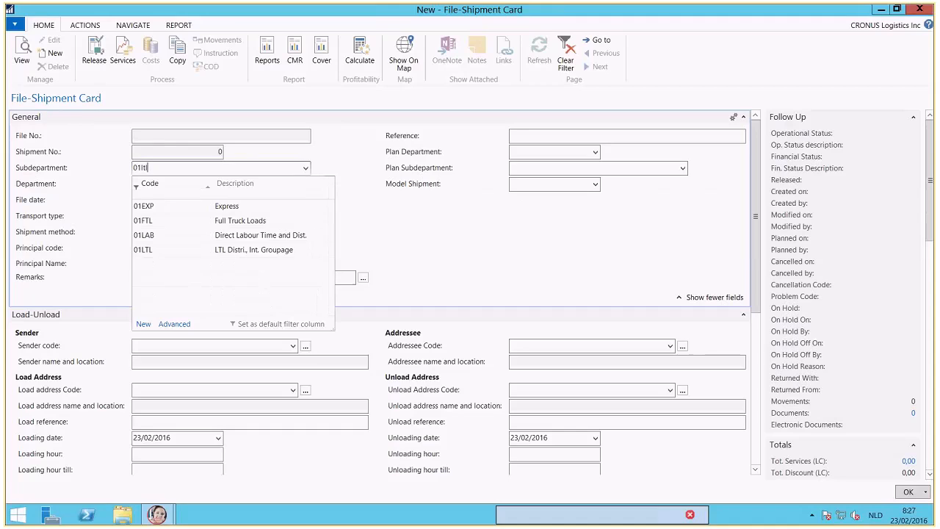
{"action": "key", "text": "Return"}
{"action": "key", "text": "Return"}
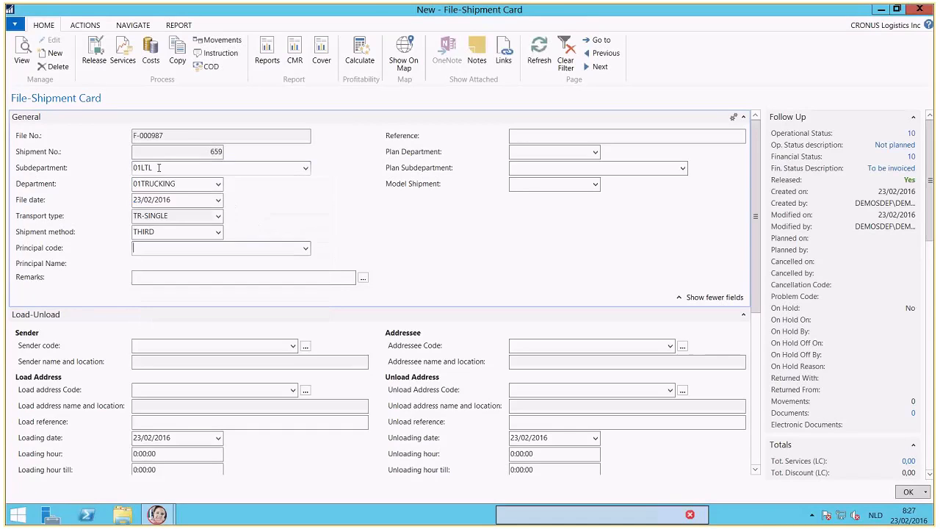
{"action": "type", "text": "bekaert"}
{"action": "key", "text": "Return"}
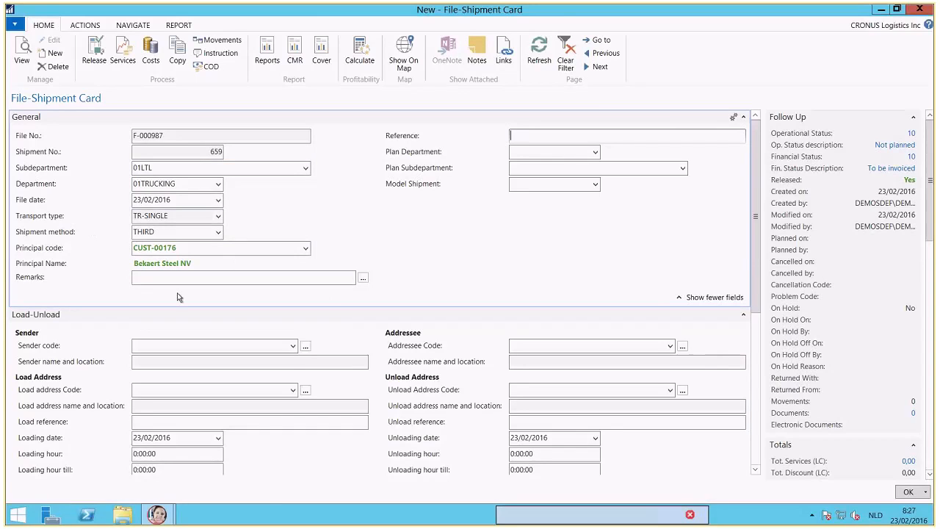
Assign model shipment MDS-00076, belonging to model file MDF-00031, to the new file
{"action": "left_click", "coordinate": [596, 185]}
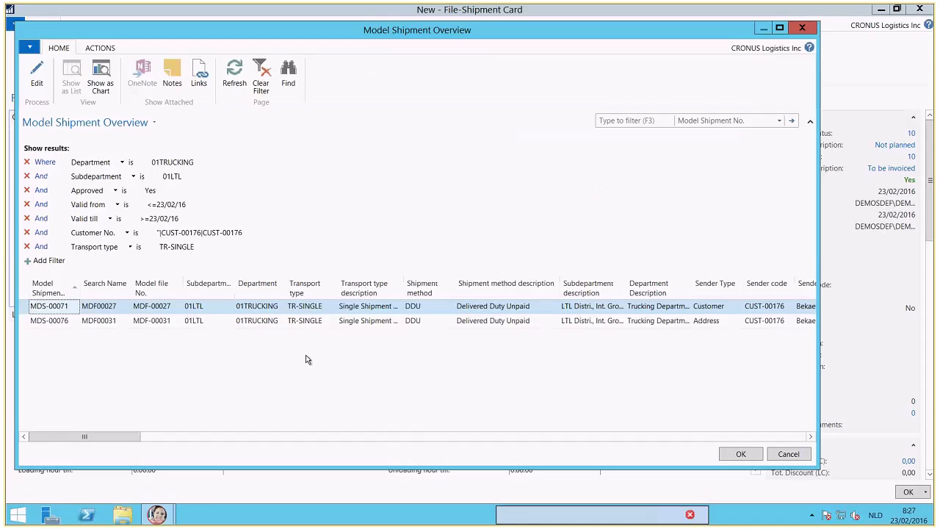
{"action": "left_click", "coordinate": [127, 322]}
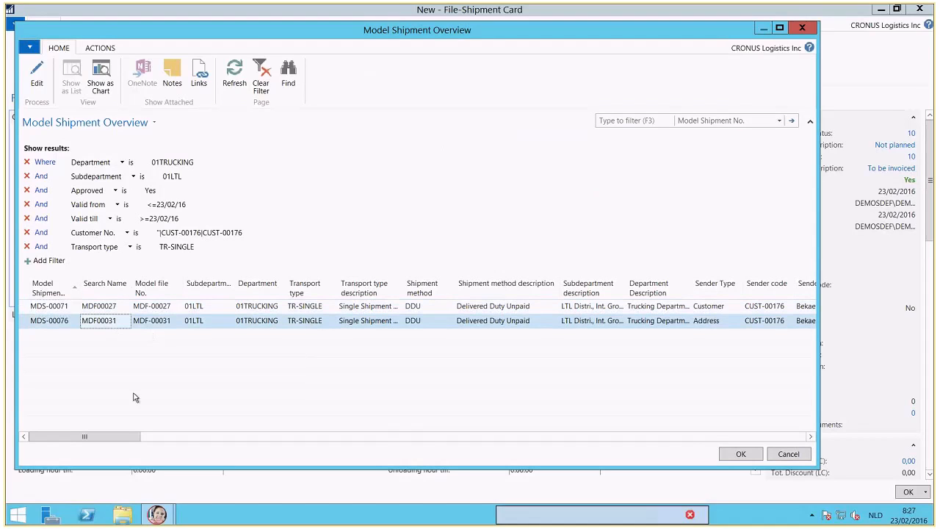
{"action": "left_click_drag", "start_coordinate": [116, 438], "coordinate": [94, 446]}
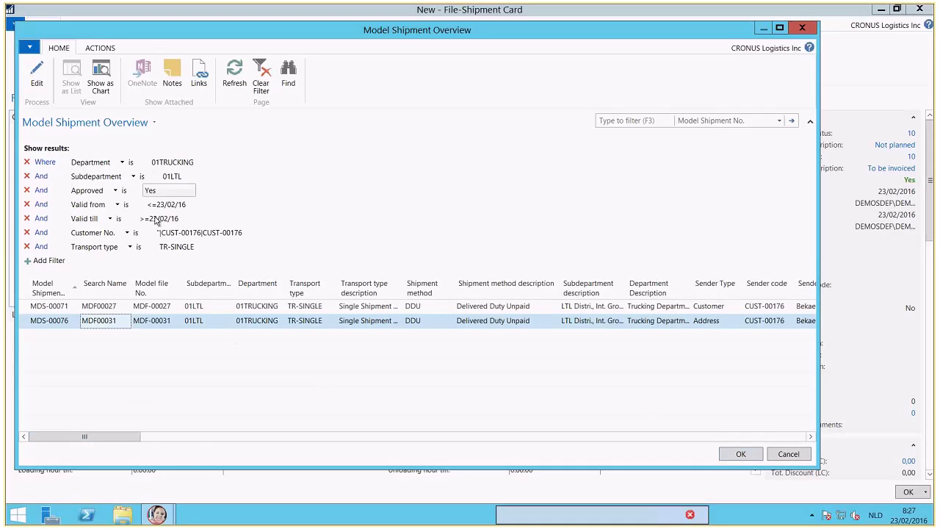
{"action": "left_click", "coordinate": [741, 455]}
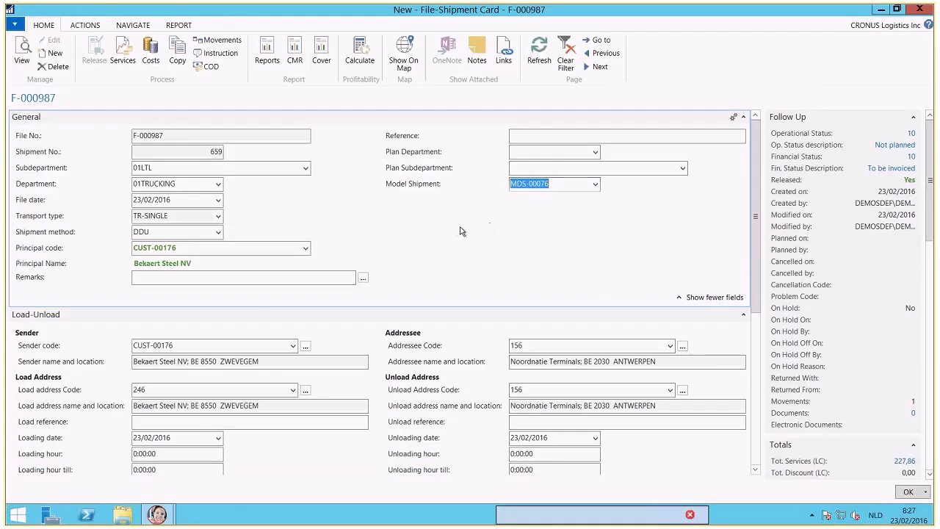
Check the file's load-unload data and the unit price of its TOLL service line, and open its costs
{"action": "scroll", "coordinate": [461, 231], "scroll_direction": "down", "scroll_amount": 3}
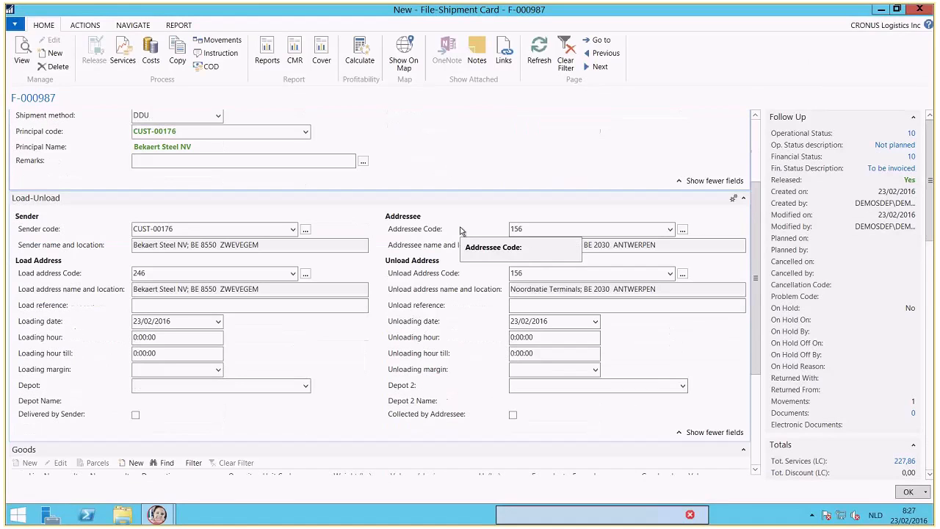
{"action": "scroll", "coordinate": [461, 231], "scroll_direction": "up", "scroll_amount": 3}
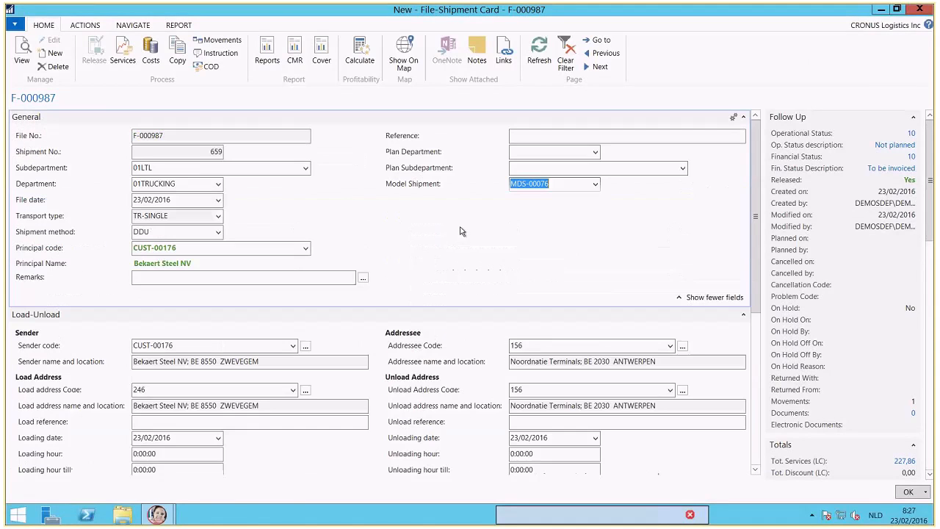
{"action": "left_click", "coordinate": [120, 65]}
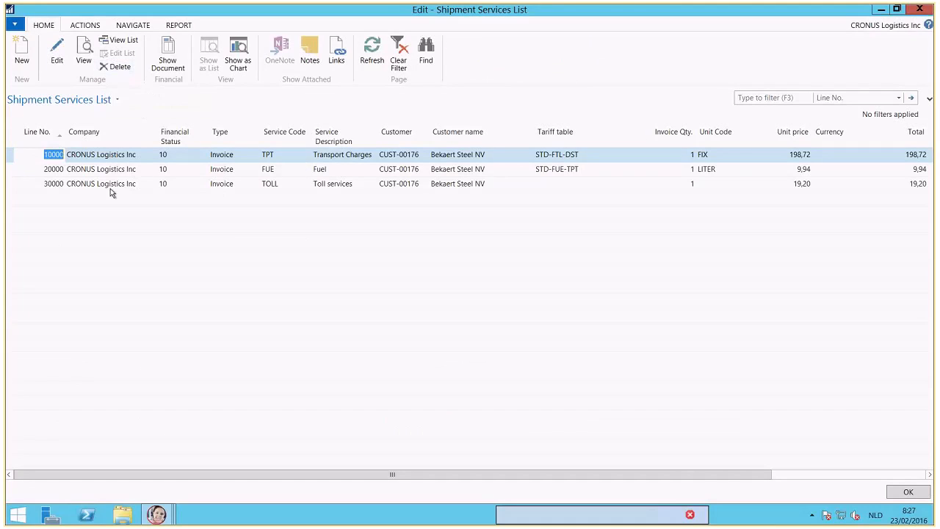
{"action": "left_click", "coordinate": [111, 186]}
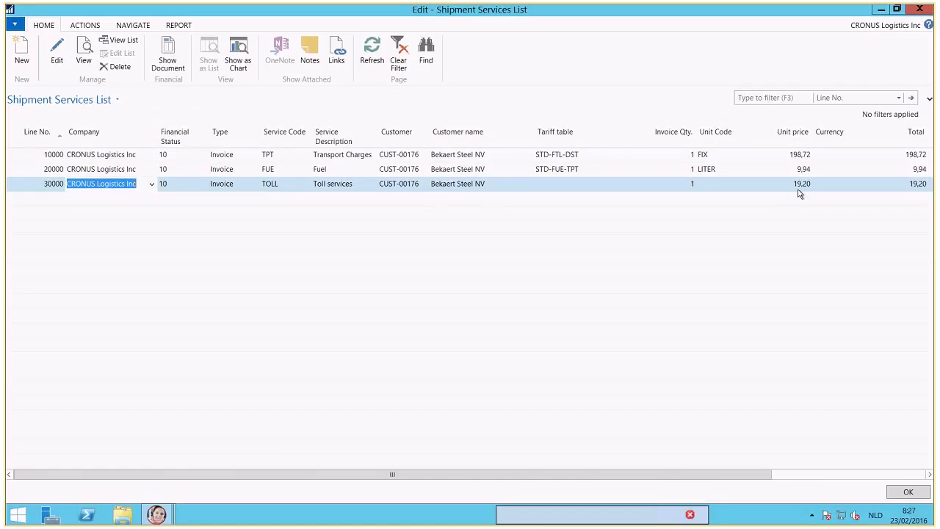
{"action": "left_click", "coordinate": [906, 492]}
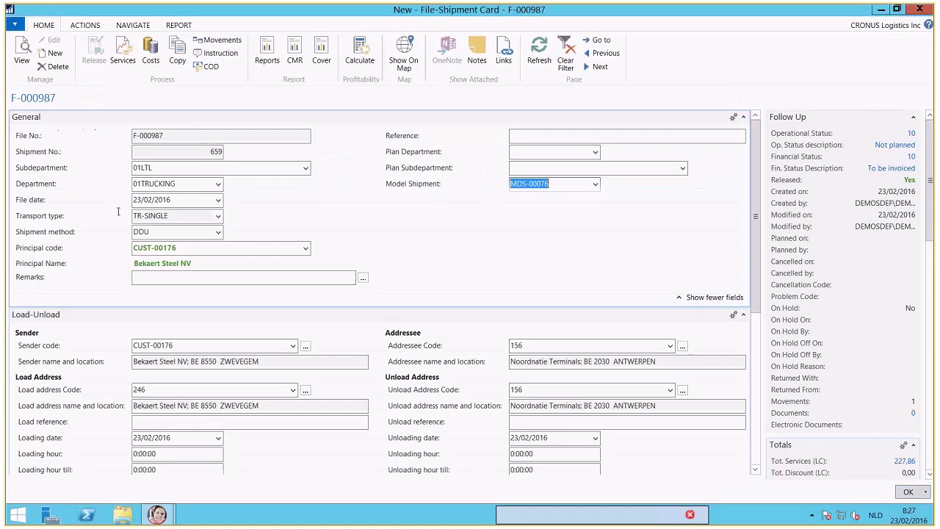
{"action": "left_click", "coordinate": [150, 56]}
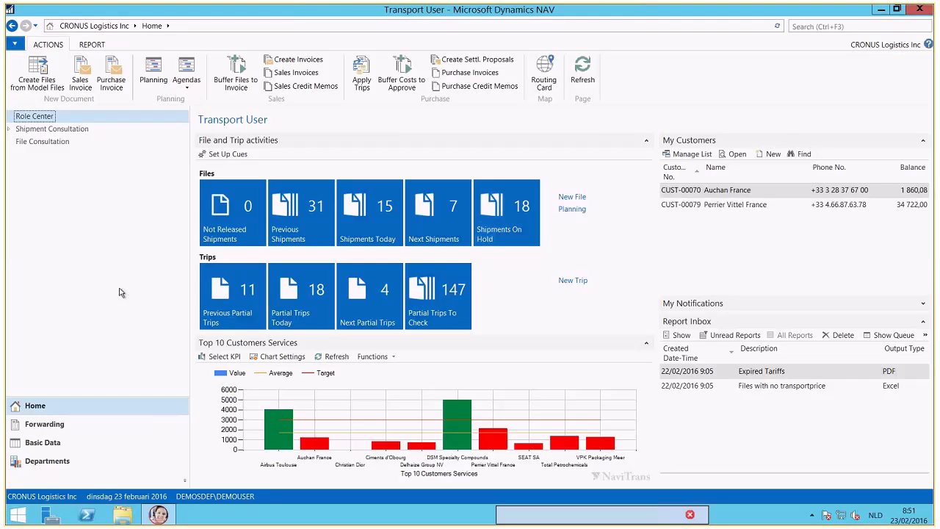
Open the zones of the BELGIUM zone division in the transport tariffs and view the post codes of West Flanders
{"action": "left_click", "coordinate": [74, 459]}
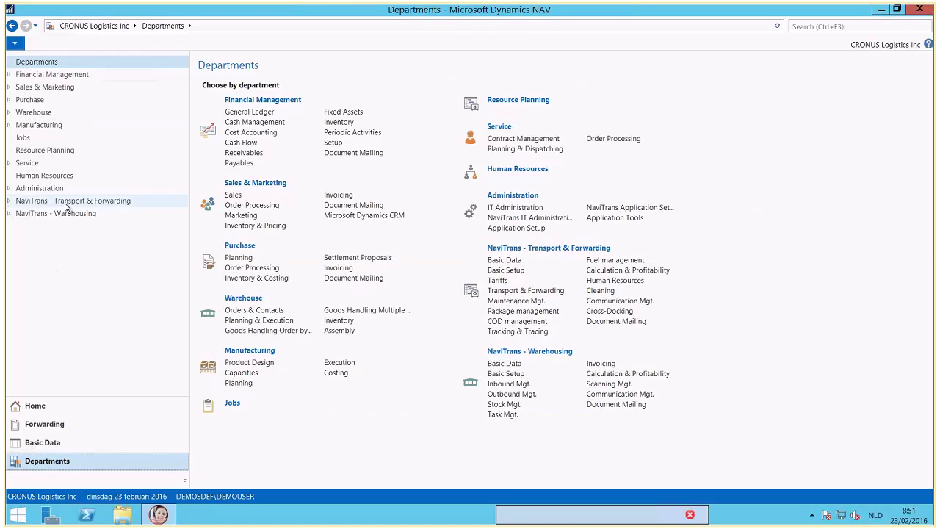
{"action": "left_click", "coordinate": [65, 206]}
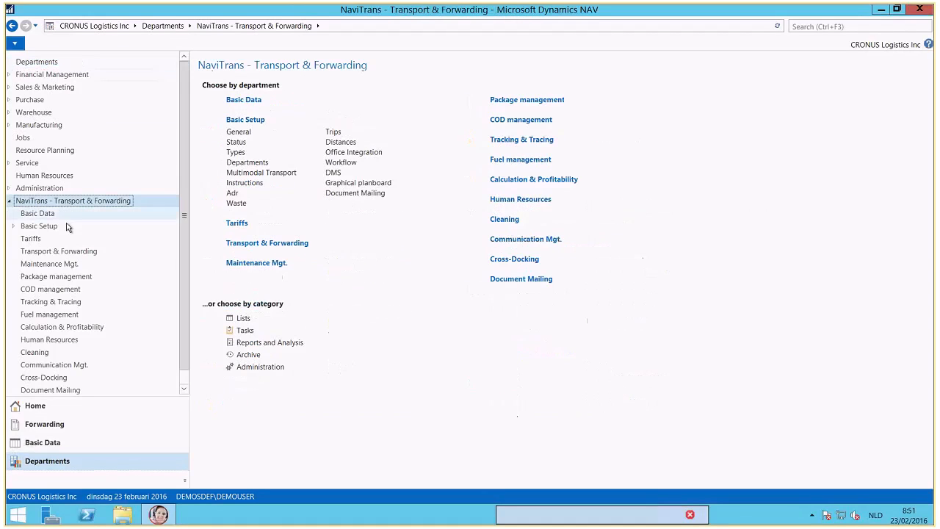
{"action": "left_click", "coordinate": [32, 239]}
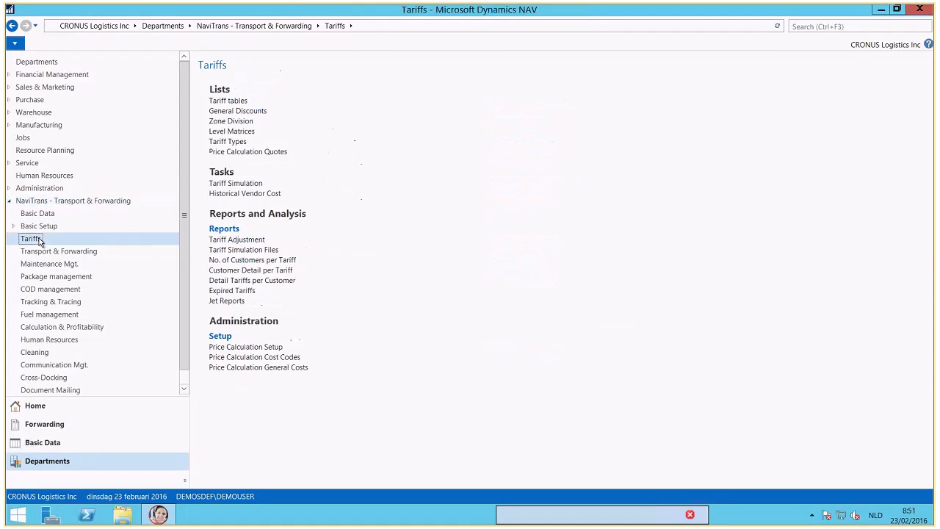
{"action": "left_click", "coordinate": [237, 122]}
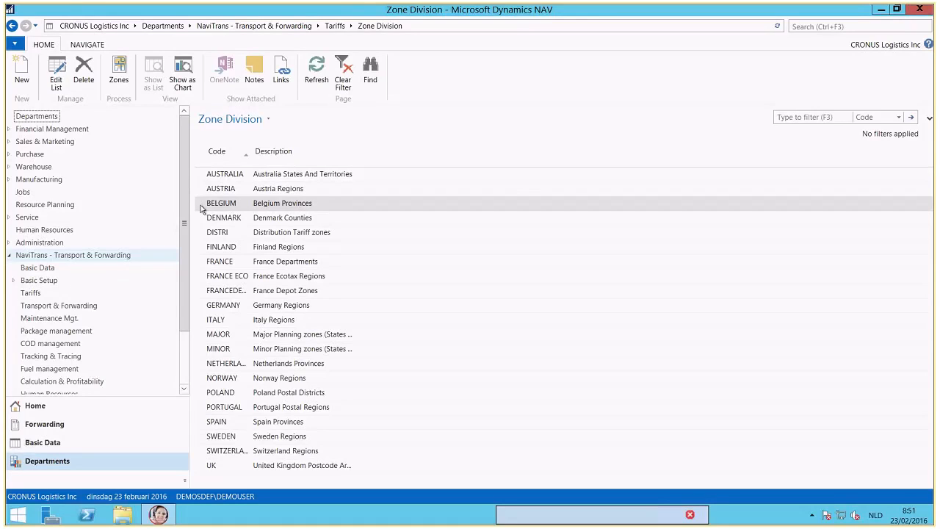
{"action": "left_click", "coordinate": [120, 80]}
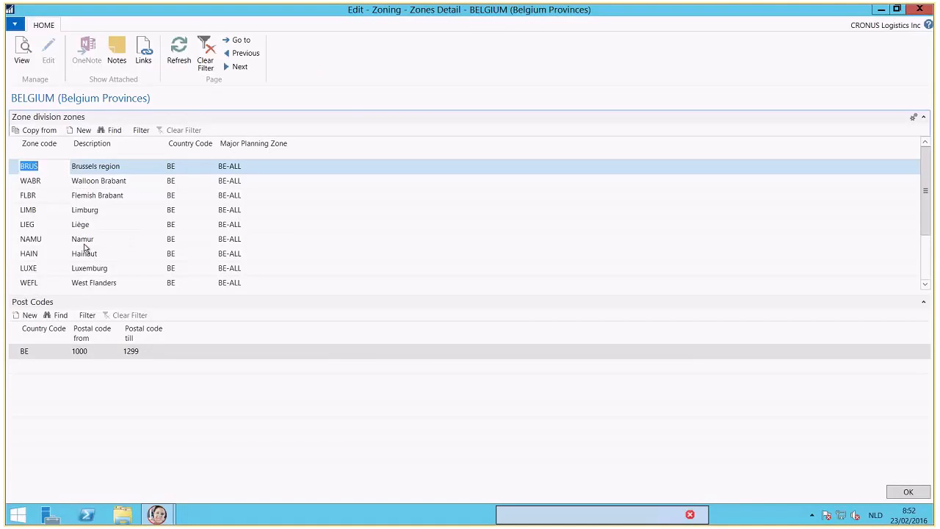
{"action": "left_click", "coordinate": [99, 283]}
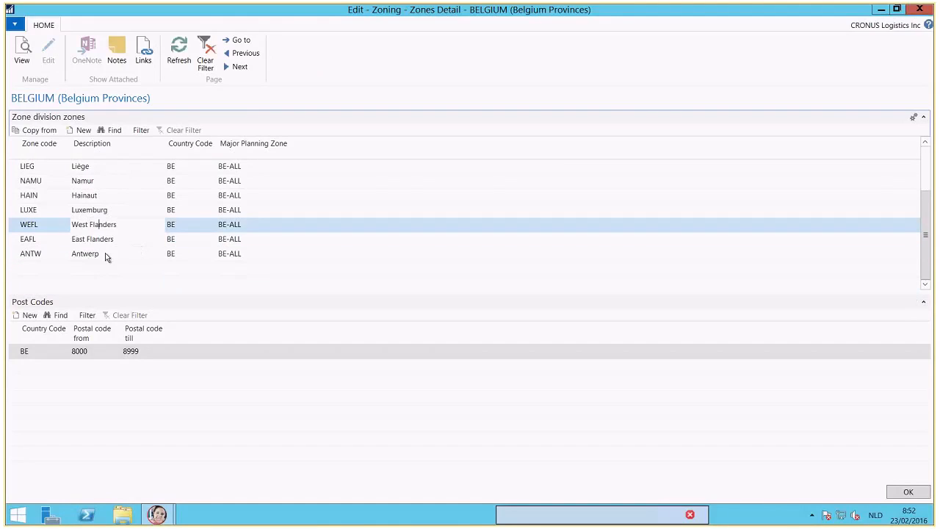
Delete the Antwerp zone from the BELGIUM zone division
{"action": "left_click", "coordinate": [106, 256]}
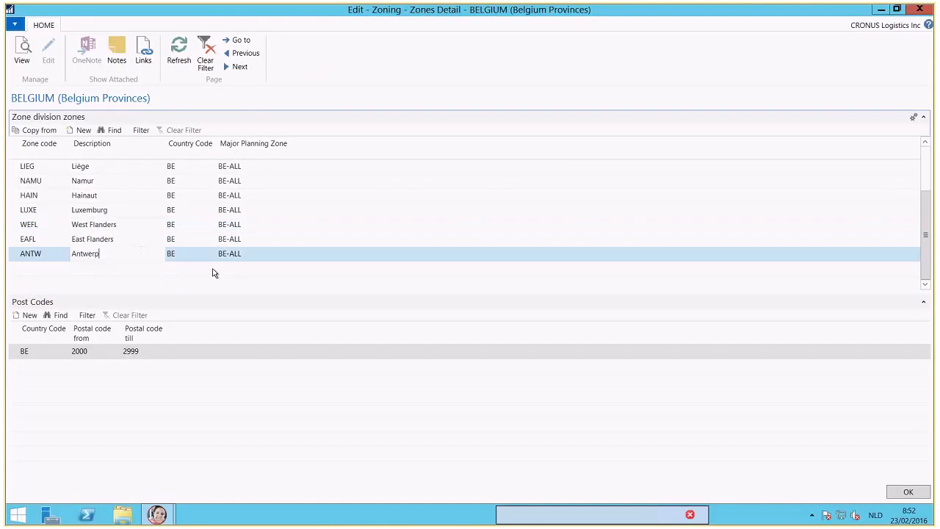
{"action": "key", "text": "ctrl+Delete"}
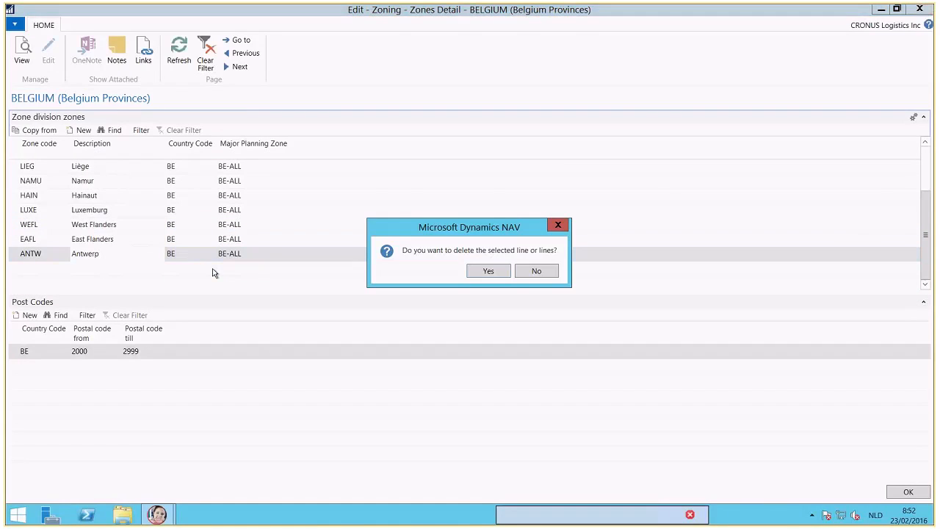
{"action": "key", "text": "Return"}
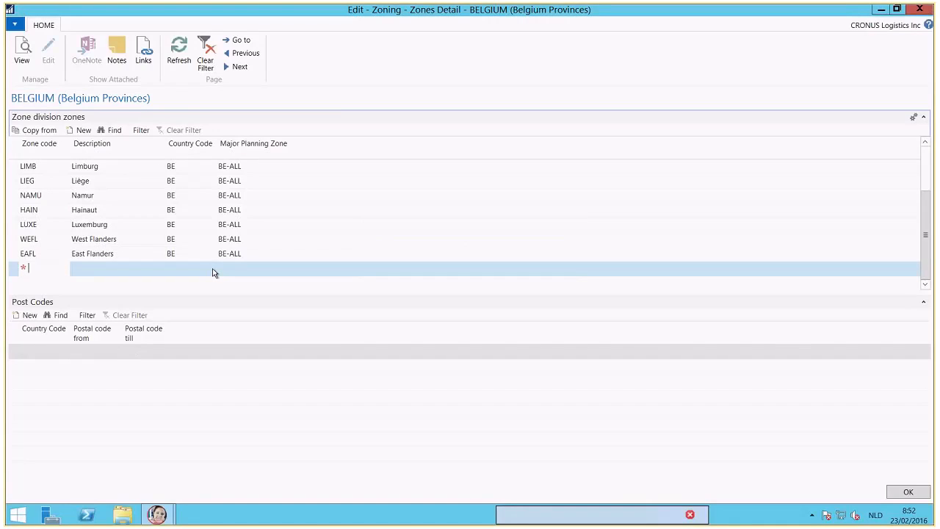
Add a zone with code ANTW, description Antwerp and country code BE to the BELGIUM zone division
{"action": "type", "text": "ANTW"}
{"action": "key", "text": "Tab"}
{"action": "type", "text": "Antwerp"}
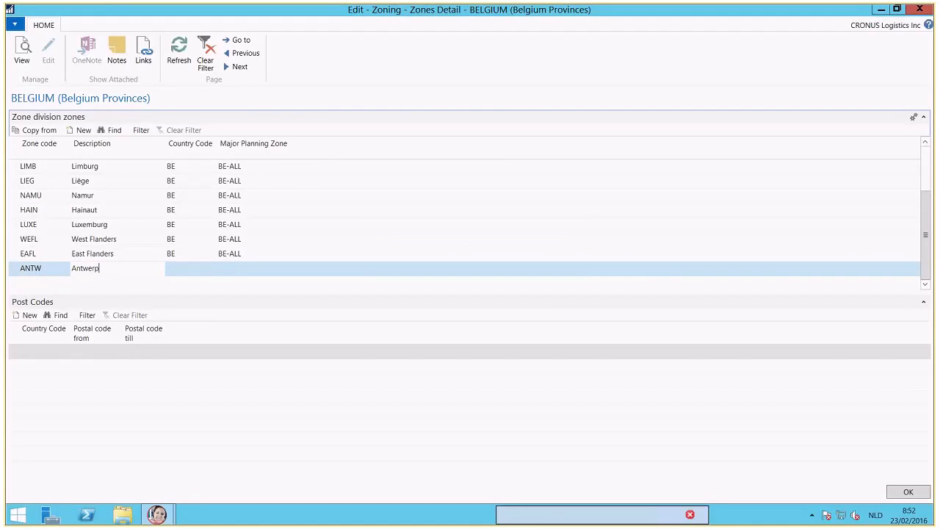
{"action": "key", "text": "Tab"}
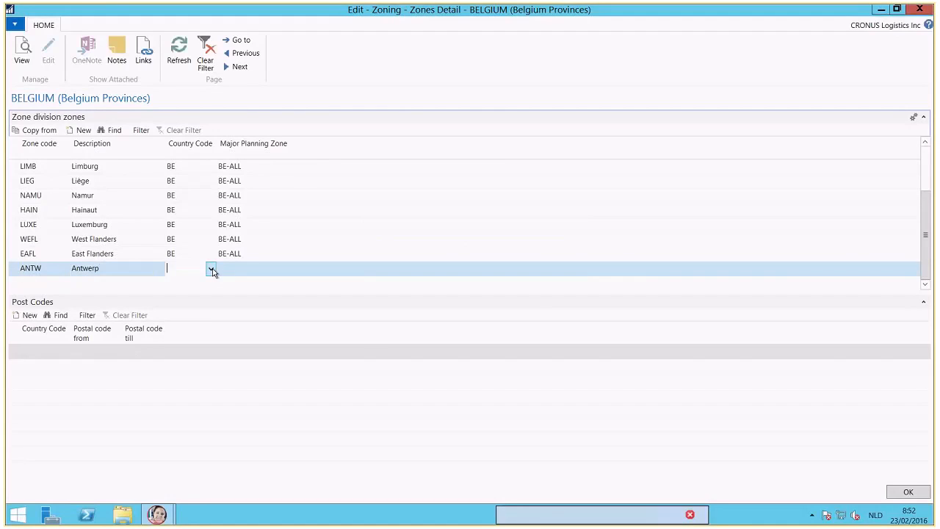
{"action": "type", "text": "be"}
{"action": "key", "text": "Tab"}
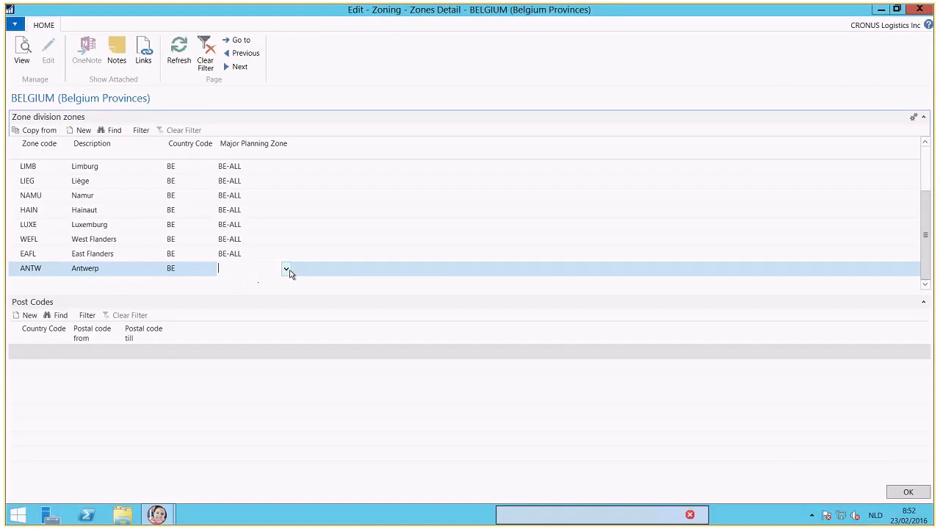
Look up major planning zones for the Antwerp zone and filter the zone codes by BE*
{"action": "left_click", "coordinate": [286, 270]}
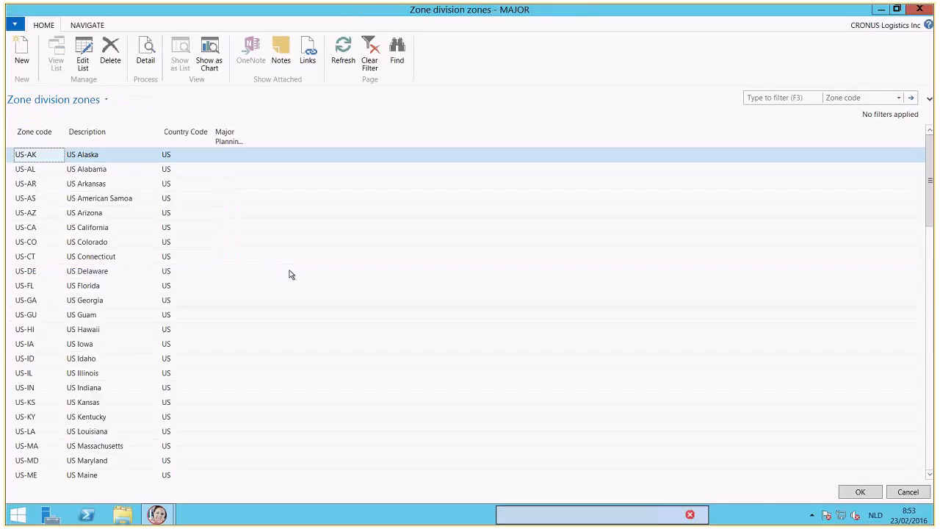
{"action": "left_click", "coordinate": [787, 97]}
{"action": "type", "text": "BE*"}
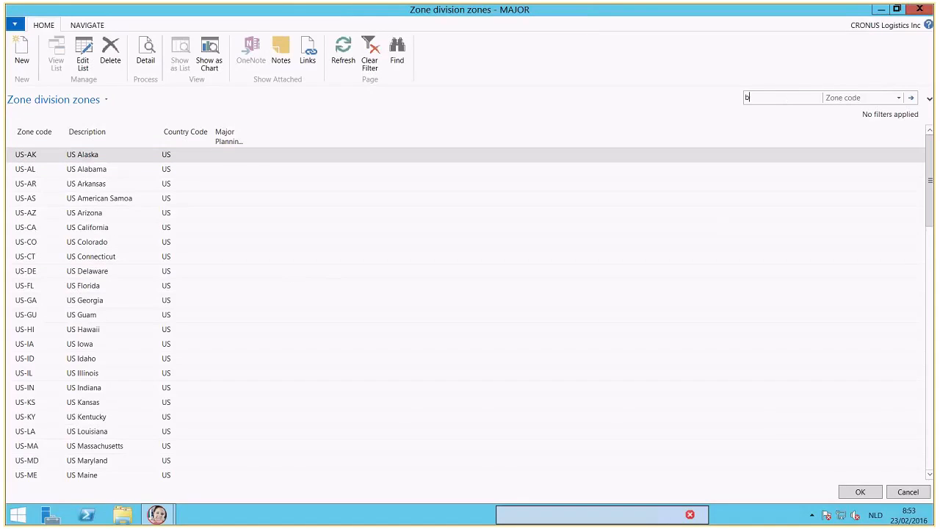
{"action": "key", "text": "Return"}
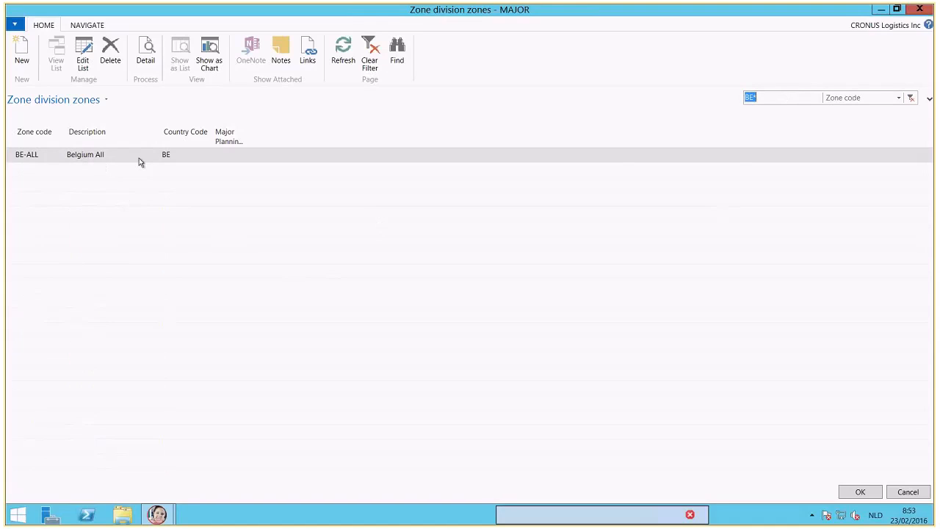
Find the Belgium All zone in the MAJOR zone division's details with be* and check its post code range
{"action": "left_click", "coordinate": [146, 58]}
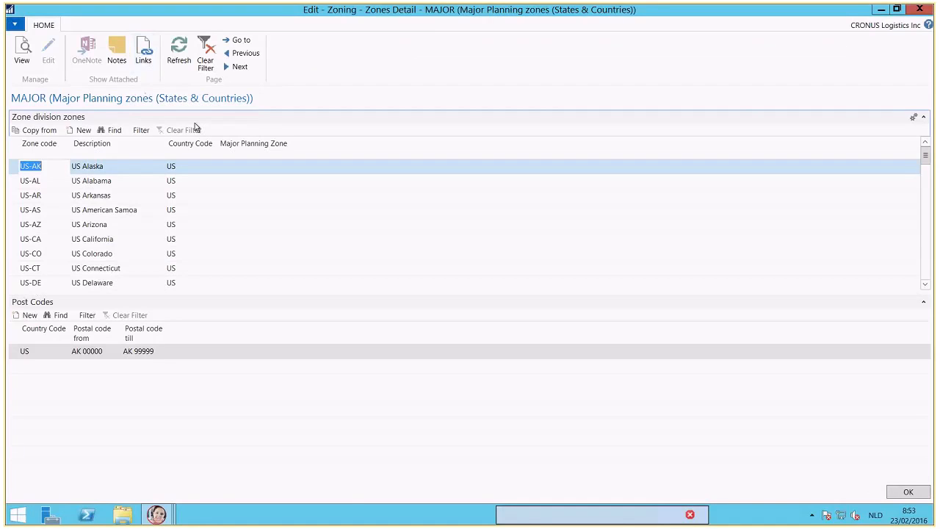
{"action": "key", "text": "Escape"}
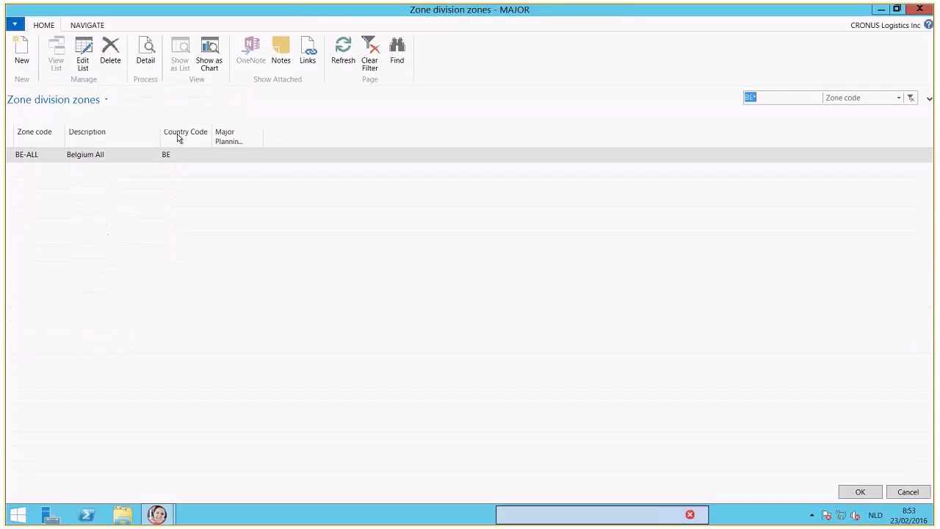
{"action": "left_click", "coordinate": [107, 158]}
{"action": "left_click", "coordinate": [147, 59]}
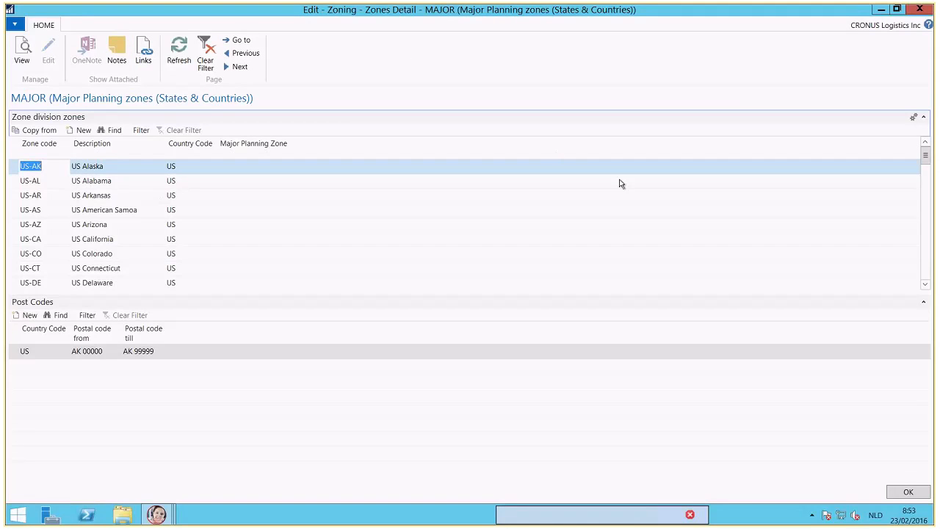
{"action": "left_click", "coordinate": [113, 224]}
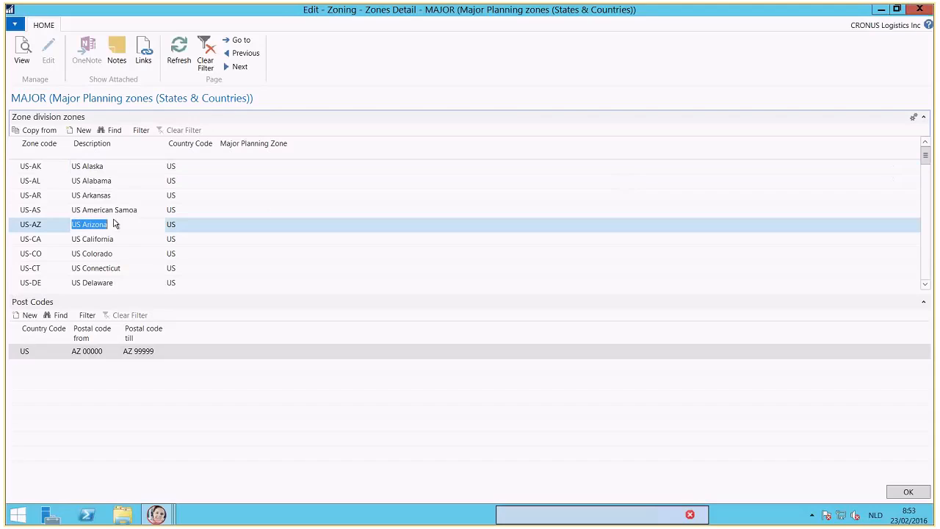
{"action": "key", "text": "ctrl+f"}
{"action": "type", "text": "be"}
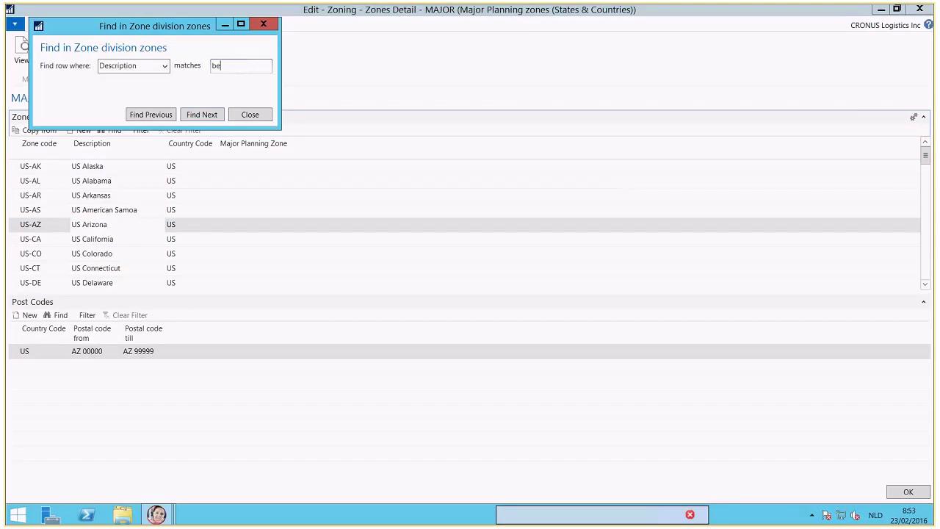
{"action": "type", "text": "*"}
{"action": "key", "text": "Return"}
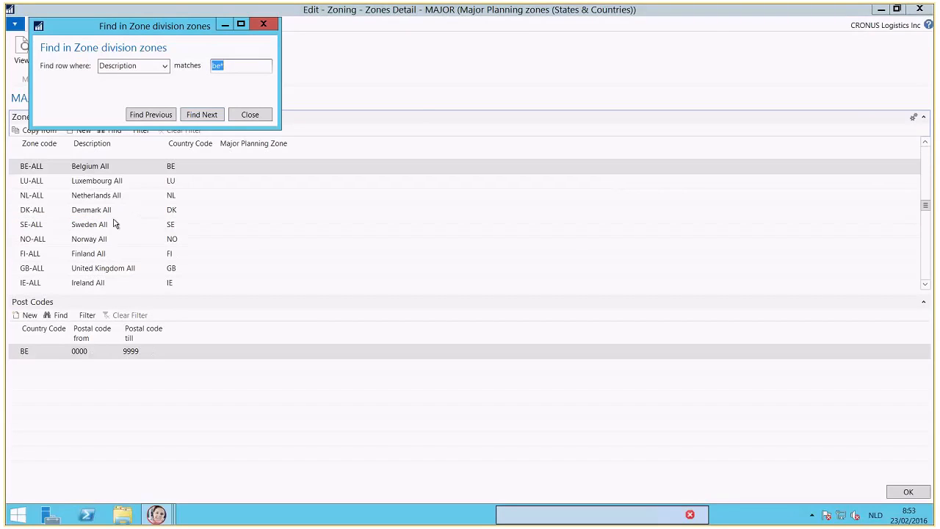
{"action": "left_click", "coordinate": [248, 115]}
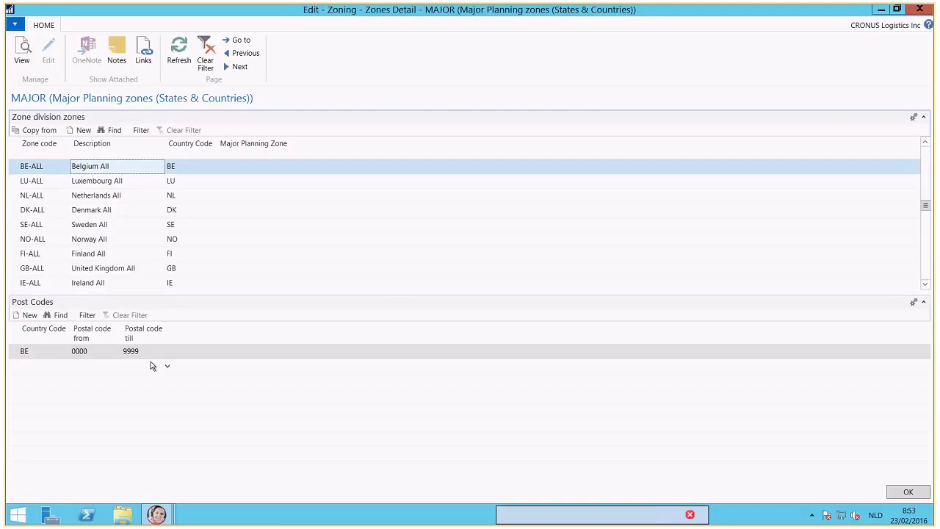
Assign BE-ALL as the Antwerp zone's major planning zone
{"action": "left_click", "coordinate": [903, 497]}
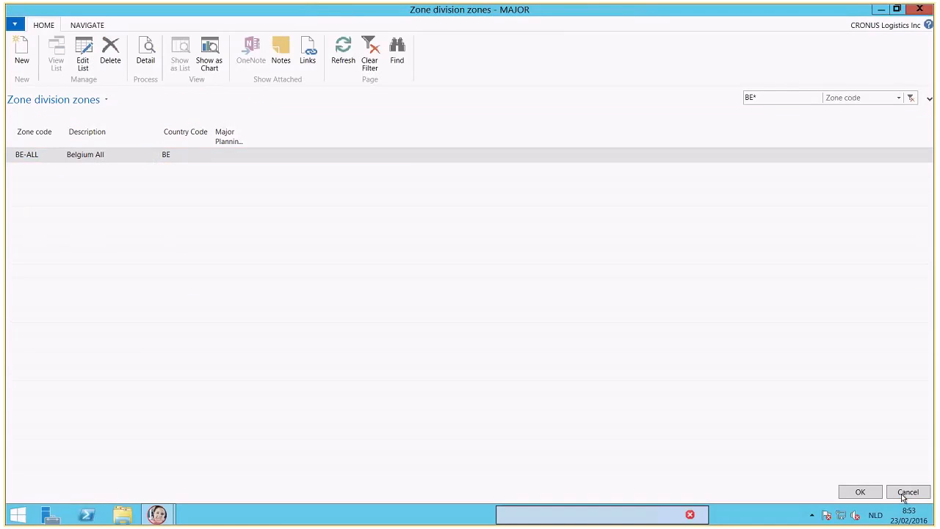
{"action": "left_click", "coordinate": [859, 490]}
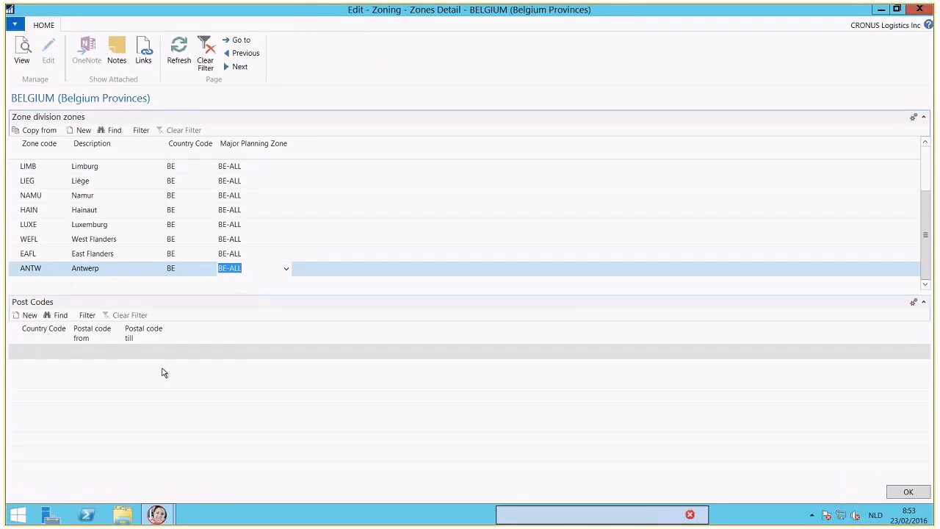
Add a post code range for country BE from 2000 till 2999 to the Antwerp zone and close the zone details
{"action": "left_click", "coordinate": [47, 357]}
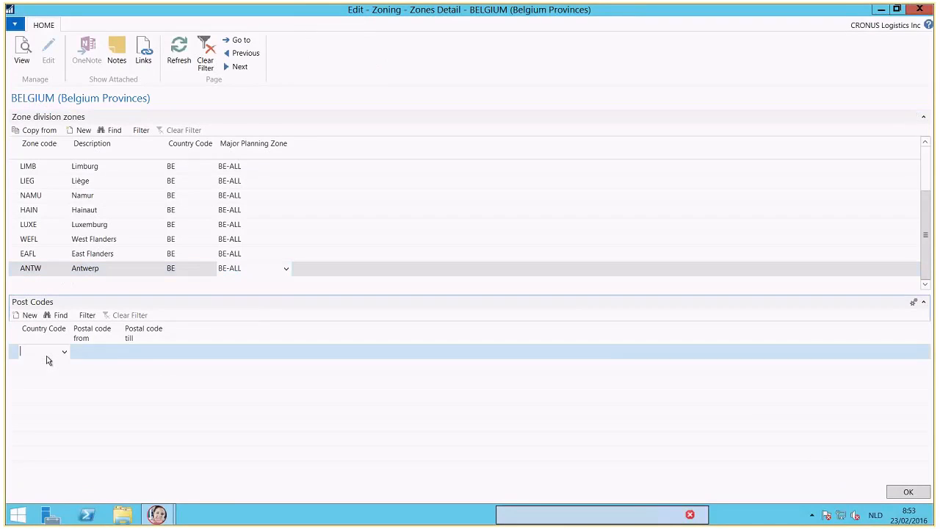
{"action": "type", "text": "BE"}
{"action": "key", "text": "Tab"}
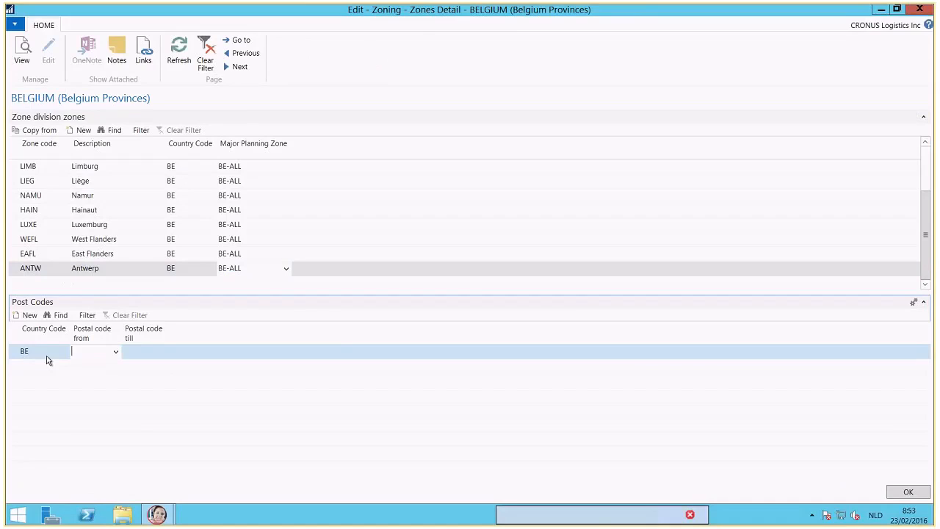
{"action": "type", "text": "2000"}
{"action": "key", "text": "Tab"}
{"action": "type", "text": "2"}
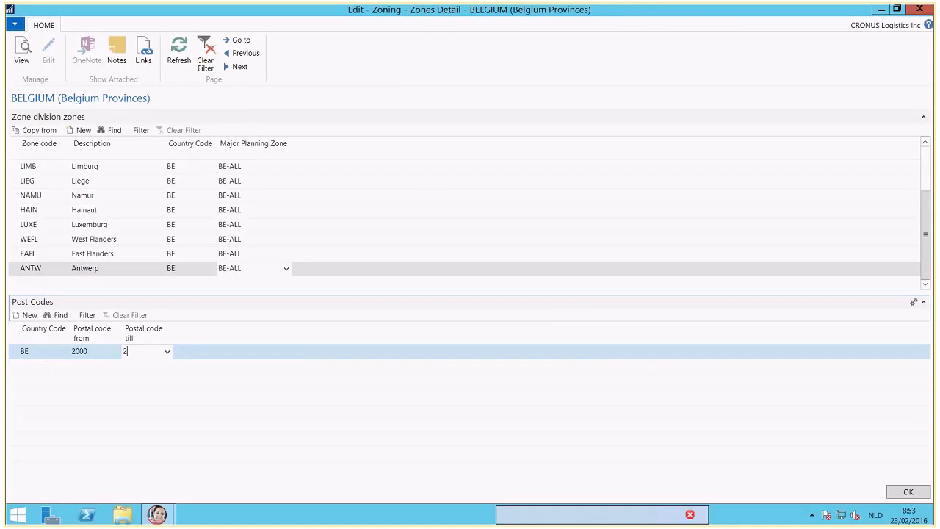
{"action": "type", "text": "999"}
{"action": "key", "text": "F4"}
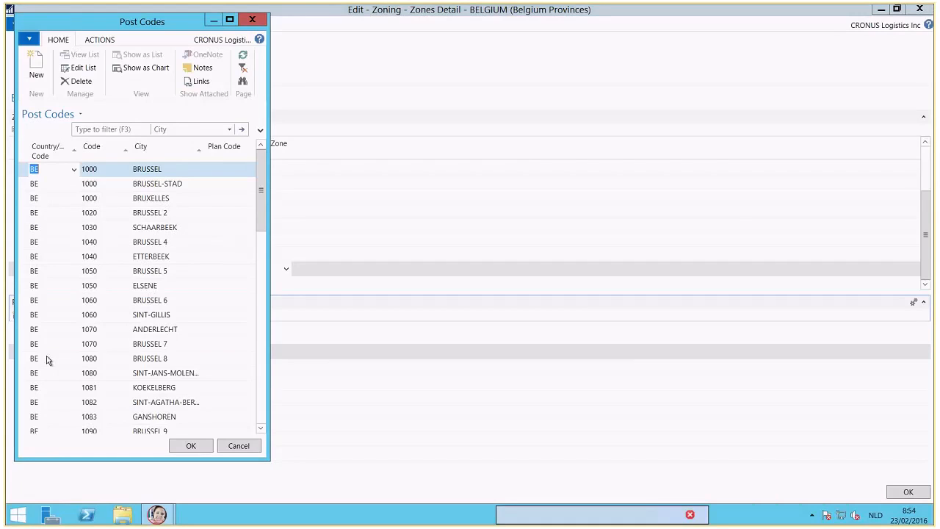
{"action": "key", "text": "Escape"}
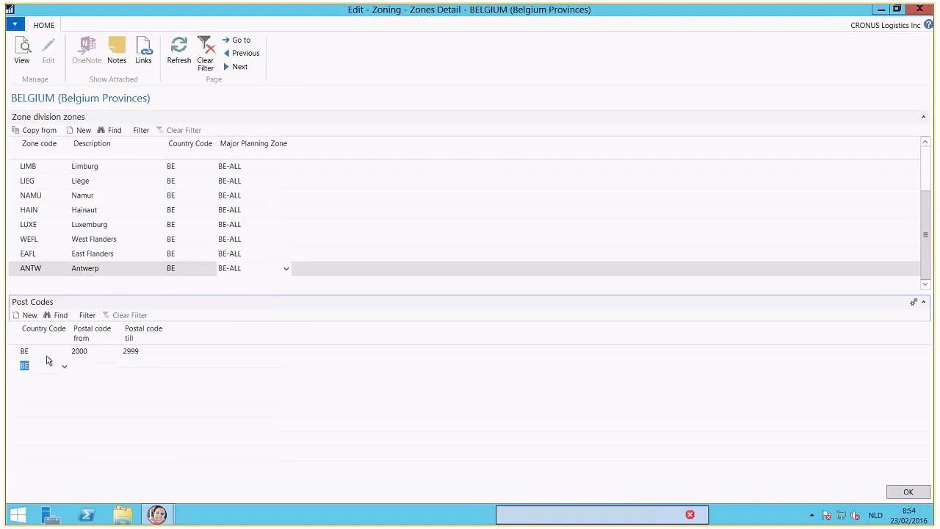
{"action": "left_click", "coordinate": [96, 355]}
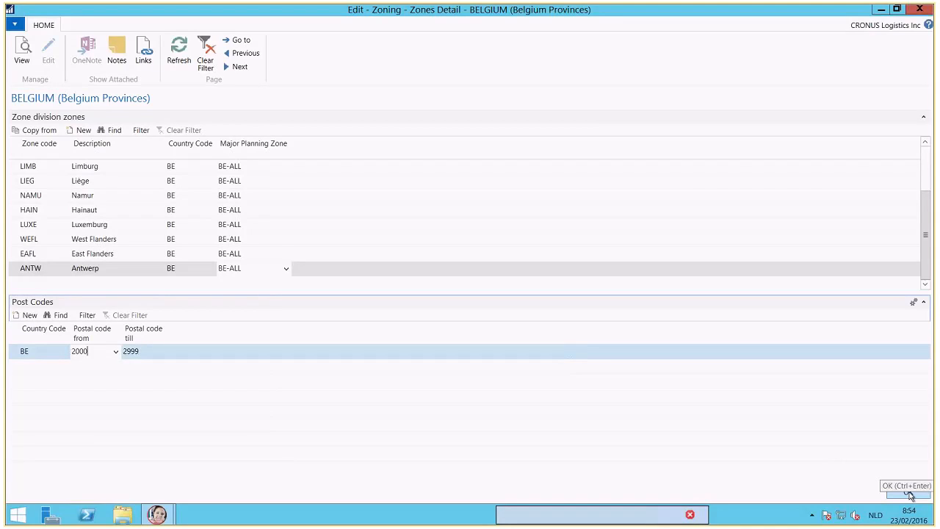
{"action": "left_click", "coordinate": [910, 495]}
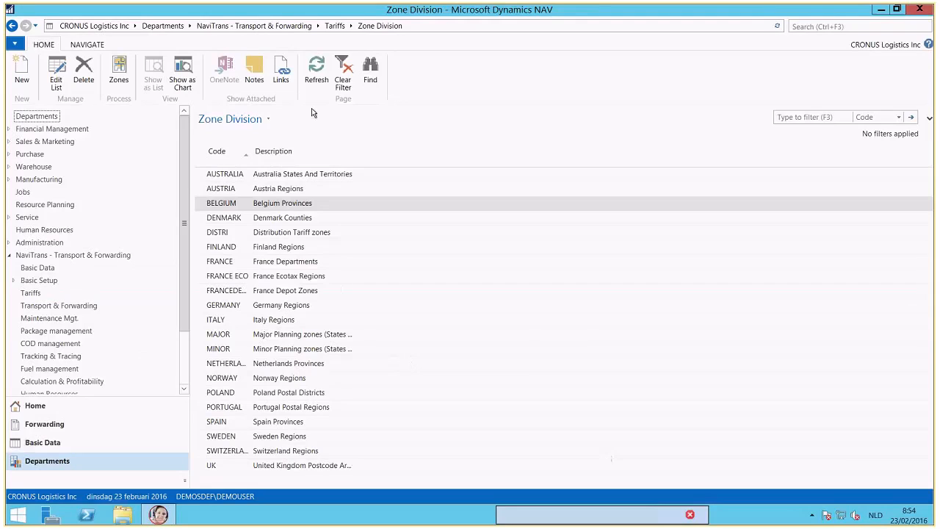
Create a level matrix in the tariffs with code BE and description BE KM TAX
{"action": "left_click", "coordinate": [334, 25]}
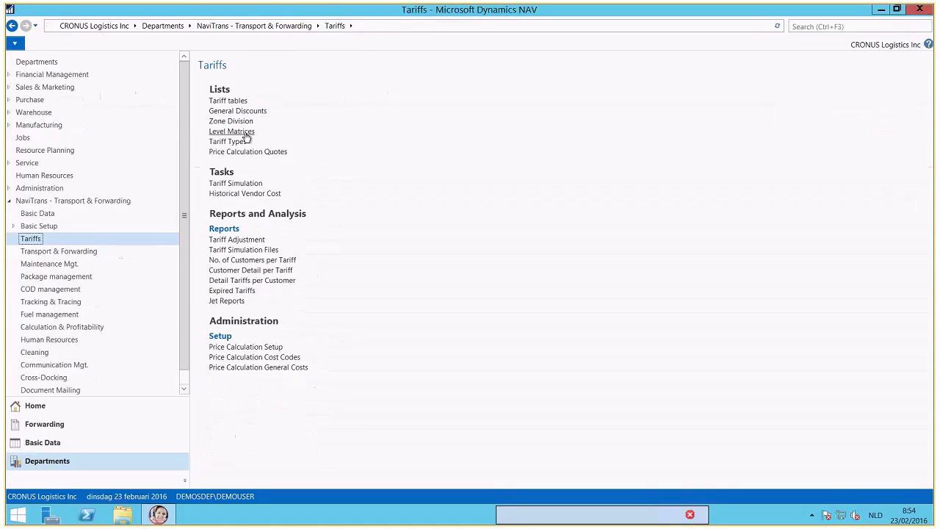
{"action": "left_click", "coordinate": [245, 133]}
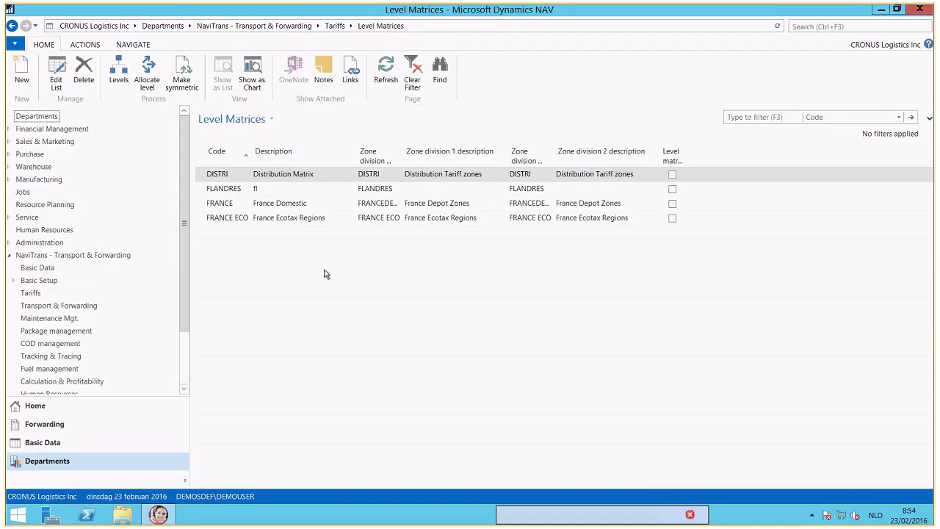
{"action": "left_click", "coordinate": [21, 71]}
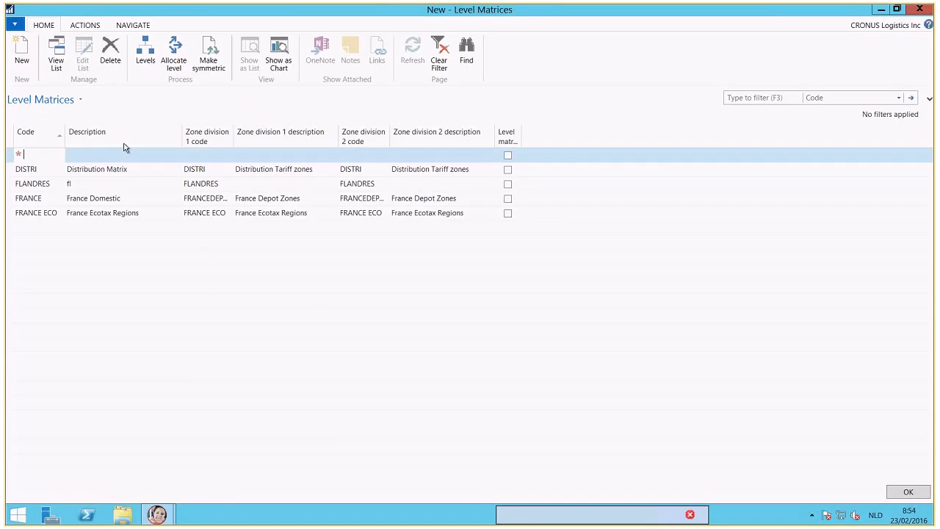
{"action": "type", "text": "BE"}
{"action": "key", "text": "Tab"}
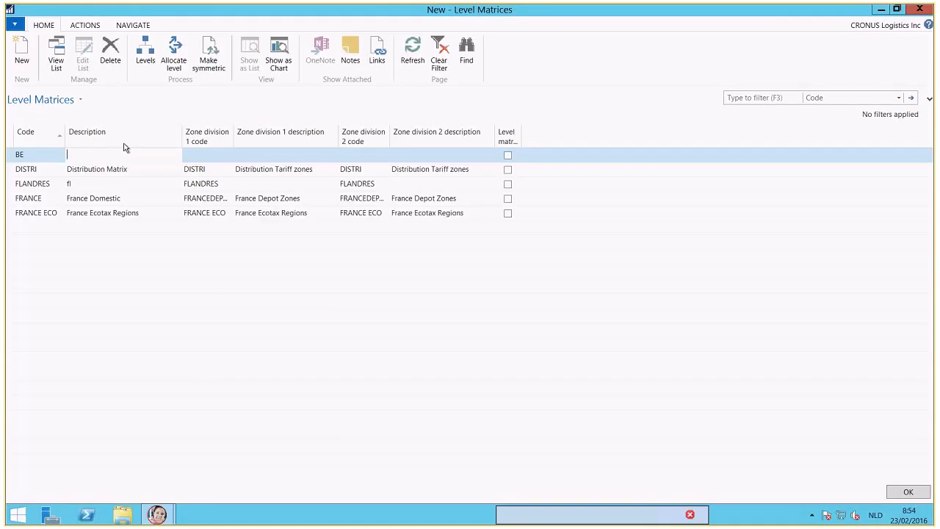
{"action": "type", "text": "BE KM TAX"}
{"action": "key", "text": "Tab"}
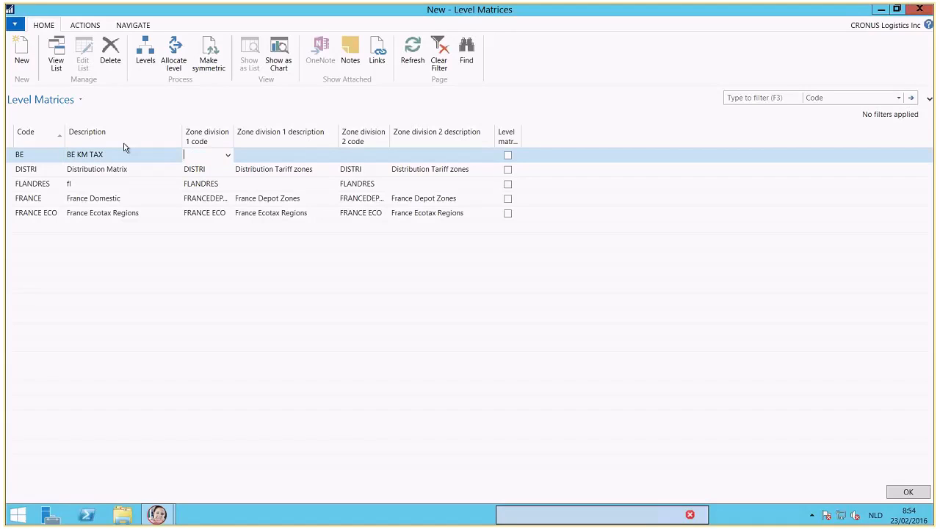
Set both zone division 1 and zone division 2 of the BE level matrix to BELGIUM
{"action": "left_click", "coordinate": [228, 155]}
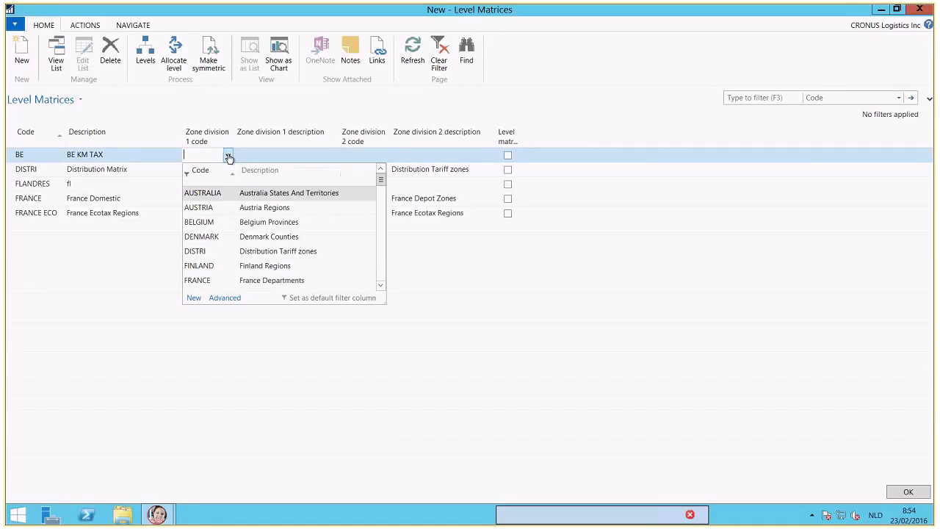
{"action": "left_click", "coordinate": [283, 224]}
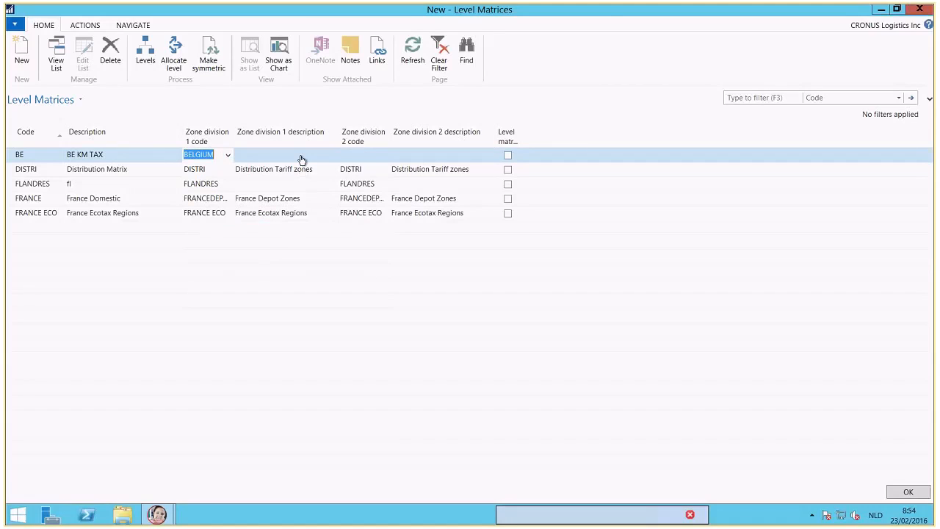
{"action": "key", "text": "Tab"}
{"action": "left_click", "coordinate": [384, 156]}
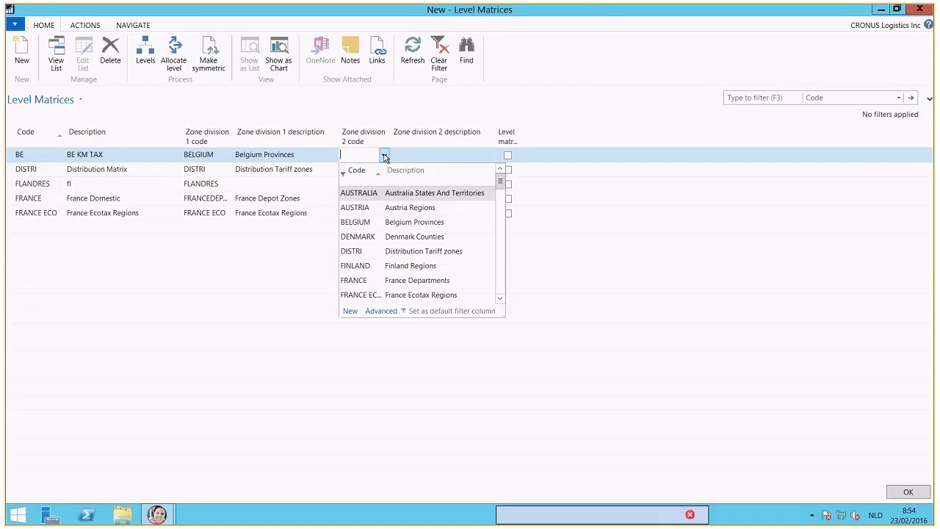
{"action": "left_click", "coordinate": [403, 228]}
{"action": "key", "text": "Tab"}
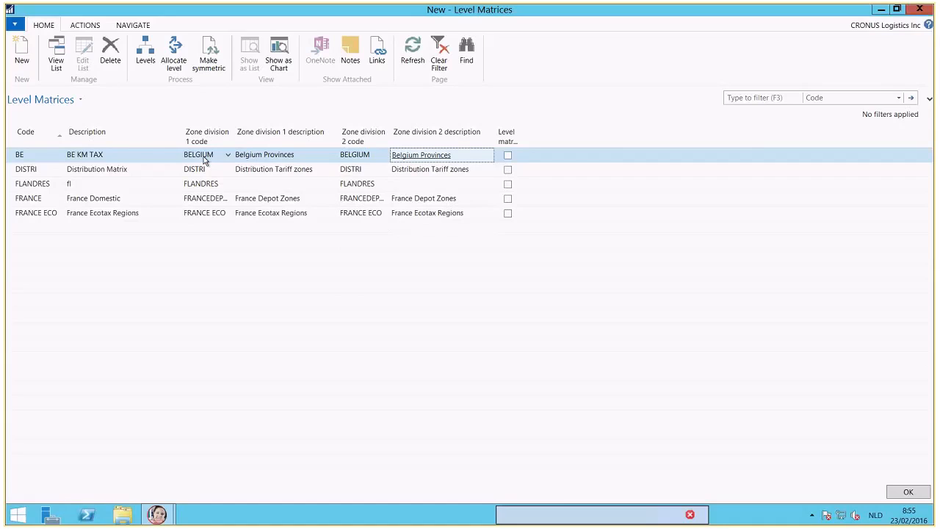
Allocate level codes to the zone combinations of the BE level matrix and make the matrix symmetric
{"action": "left_click", "coordinate": [177, 62]}
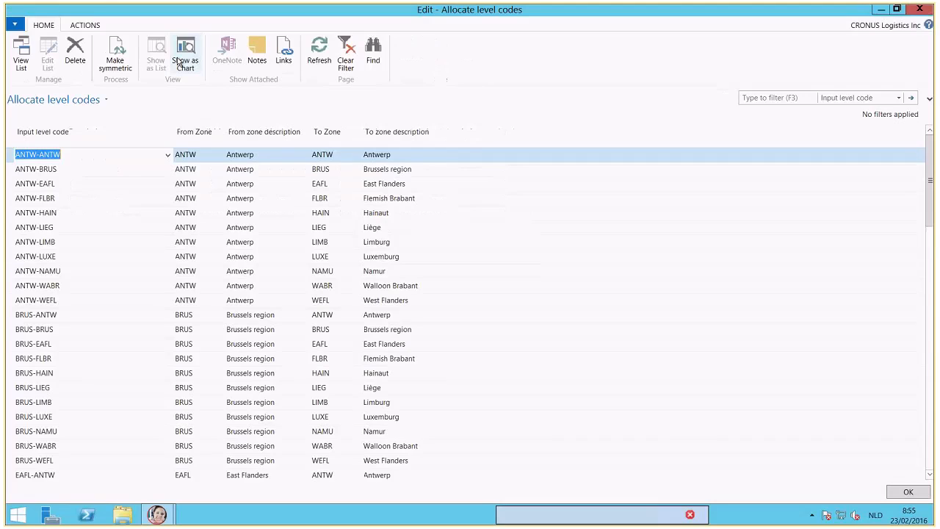
{"action": "scroll", "coordinate": [199, 209], "scroll_direction": "down", "scroll_amount": 6}
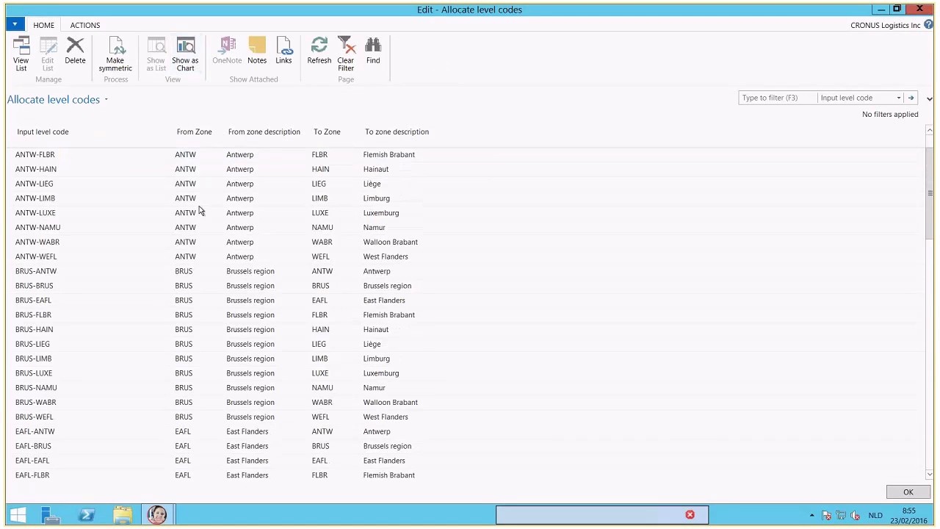
{"action": "scroll", "coordinate": [199, 209], "scroll_direction": "up", "scroll_amount": 6}
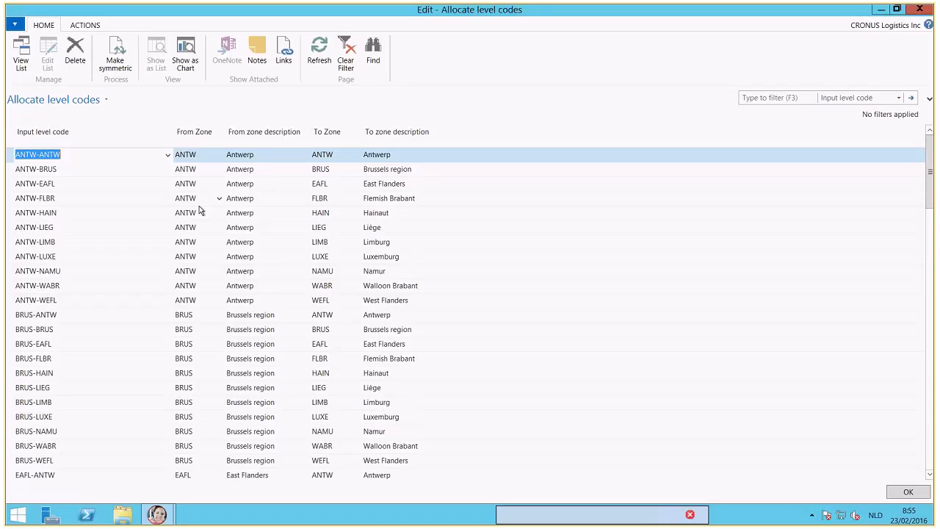
{"action": "key", "text": "Escape"}
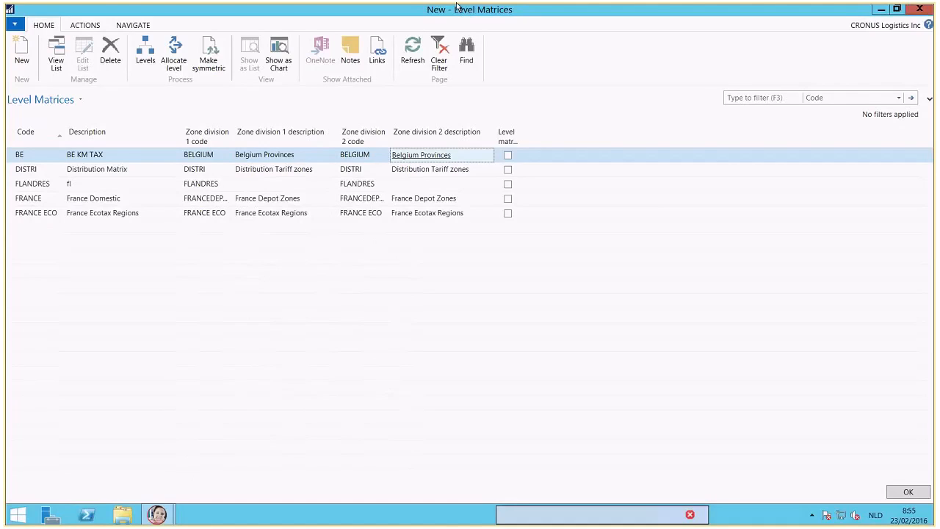
{"action": "left_click", "coordinate": [208, 62]}
{"action": "key", "text": "Escape"}
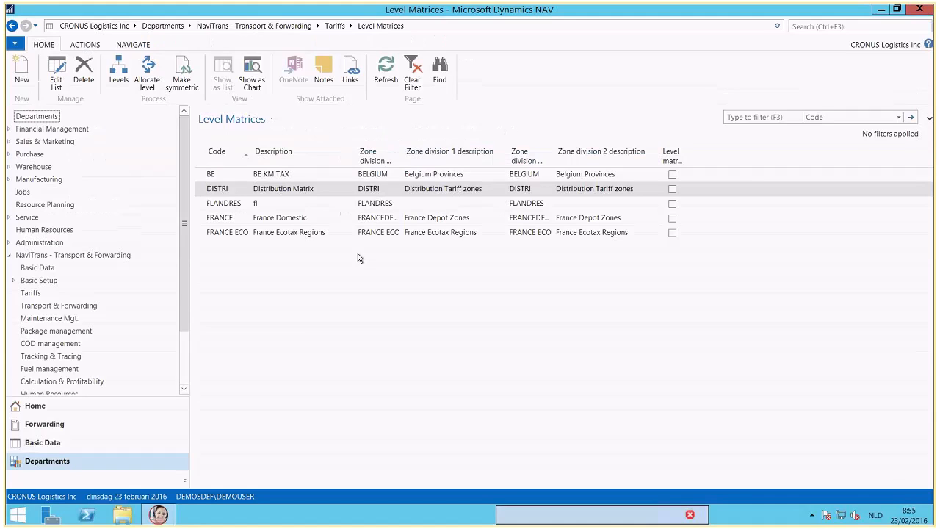
Create a new tariff table in the tariffs with the code ZONE BASED KM TAX BE
{"action": "left_click", "coordinate": [337, 27]}
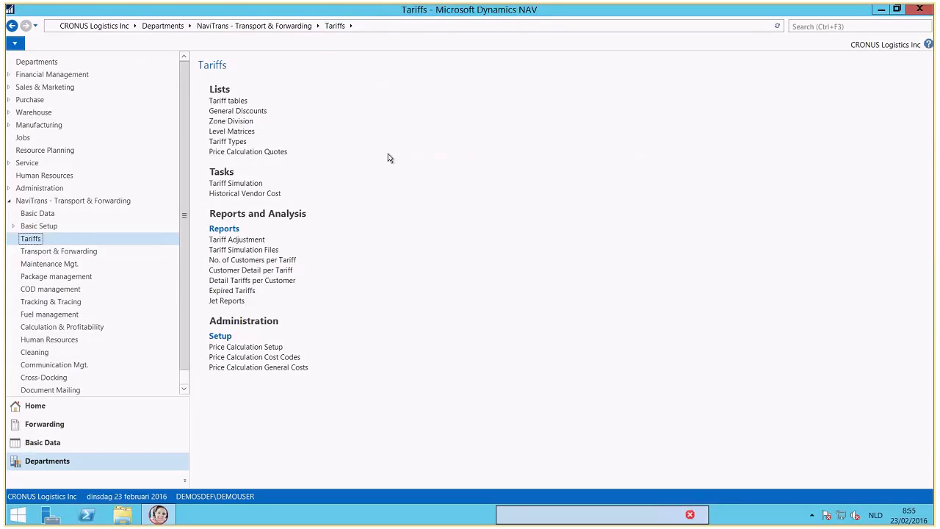
{"action": "left_click", "coordinate": [230, 101]}
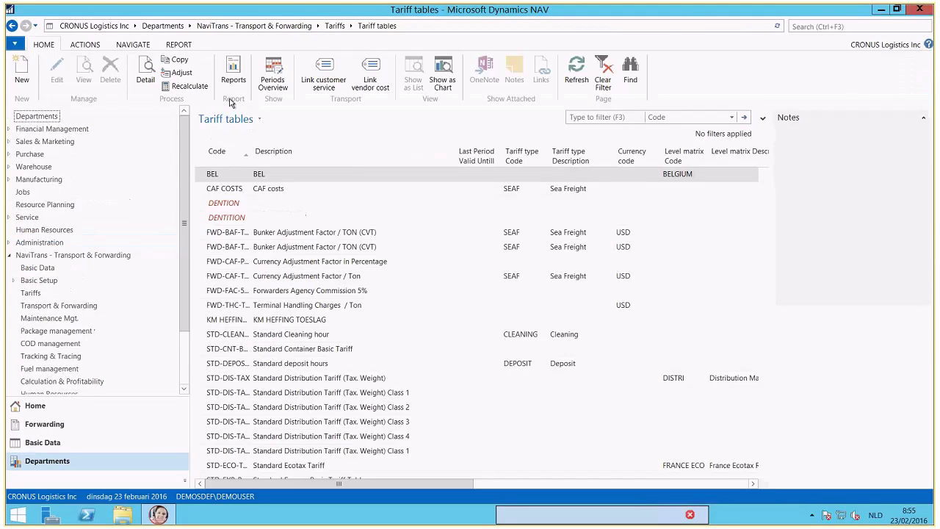
{"action": "left_click", "coordinate": [20, 68]}
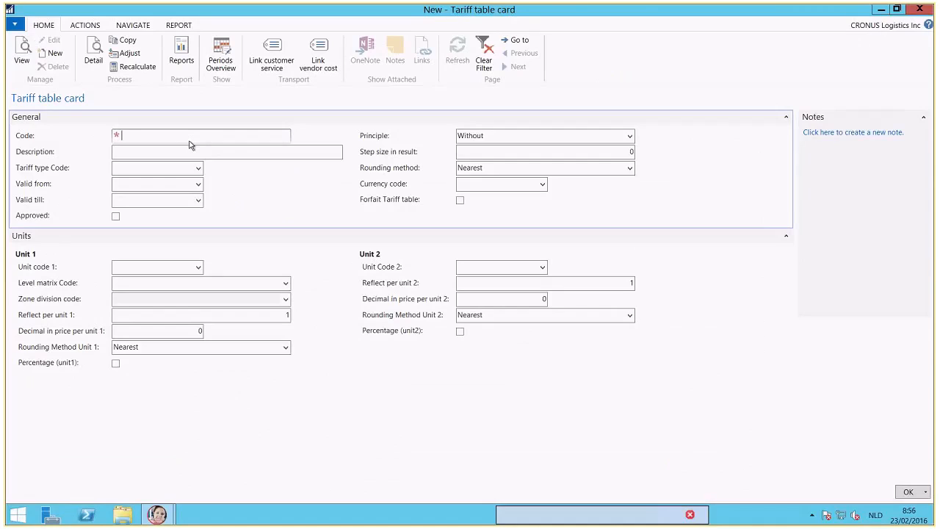
{"action": "type", "text": "Zone basde"}
{"action": "type", "text": " KM TAX BE"}
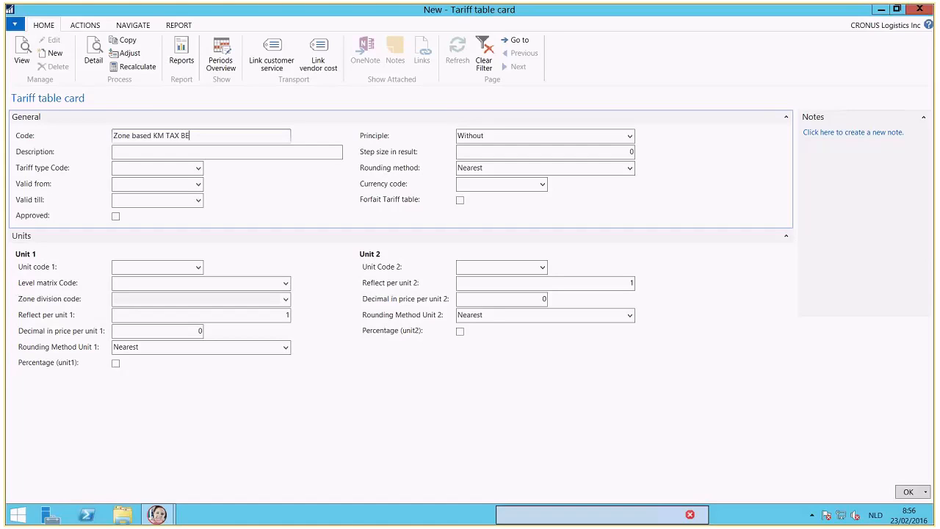
Set the tariff table's validity period from 1/01/2016 till 1/01/2017
{"action": "left_click", "coordinate": [139, 181]}
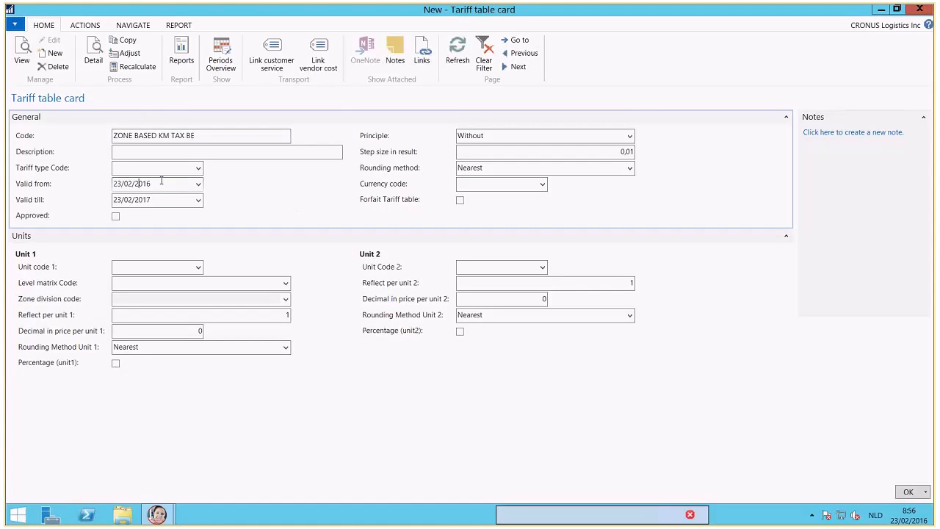
{"action": "double_click", "coordinate": [161, 180]}
{"action": "type", "text": "010116"}
{"action": "key", "text": "Tab"}
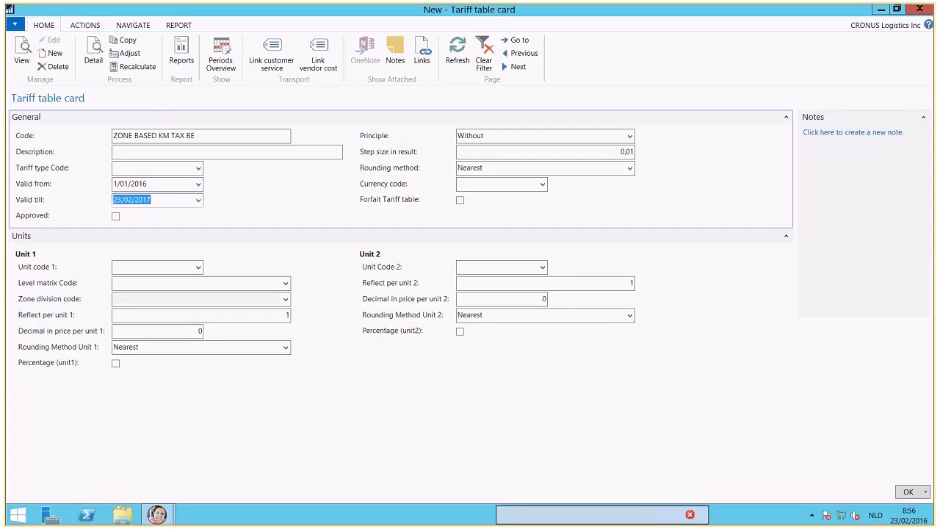
{"action": "type", "text": "01012017"}
{"action": "key", "text": "Tab"}
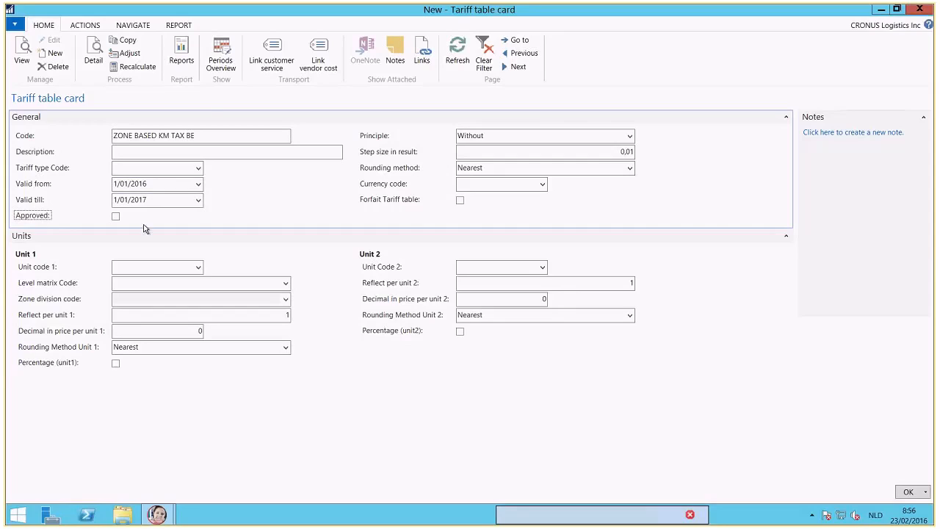
Set unit code 1 of the tariff table to LEVEL and its level matrix code to BE
{"action": "left_click", "coordinate": [130, 265]}
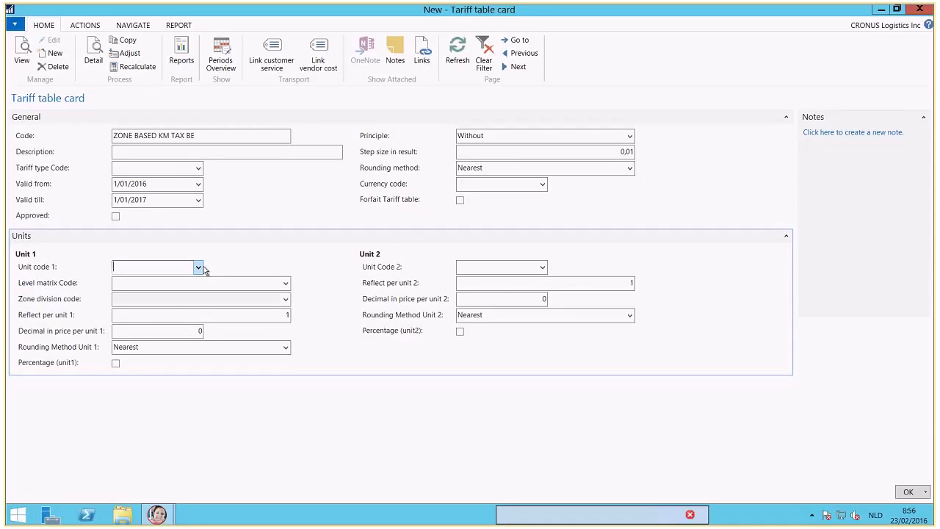
{"action": "type", "text": "level"}
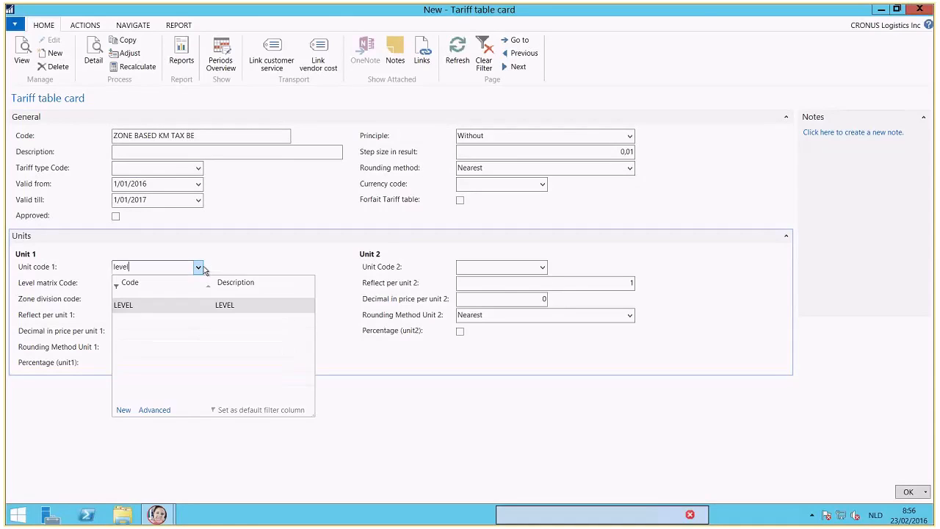
{"action": "key", "text": "Tab"}
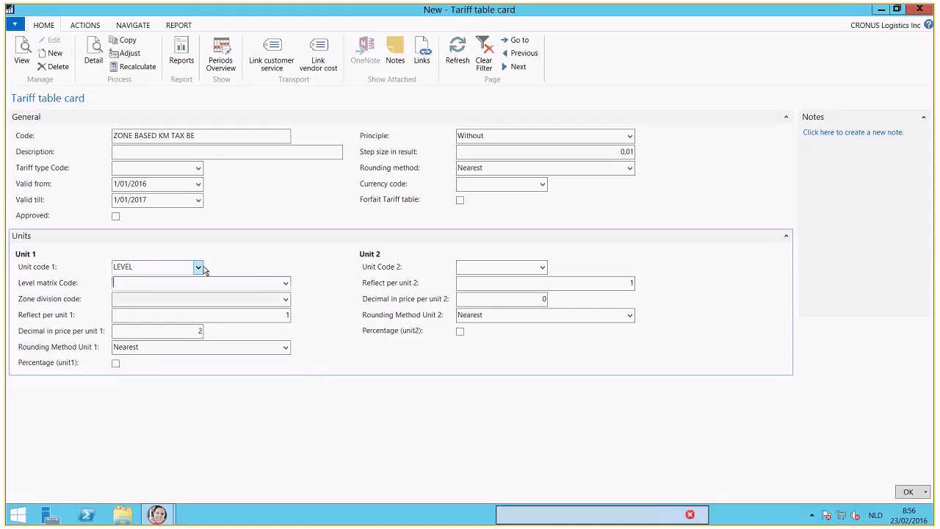
{"action": "left_click", "coordinate": [286, 284]}
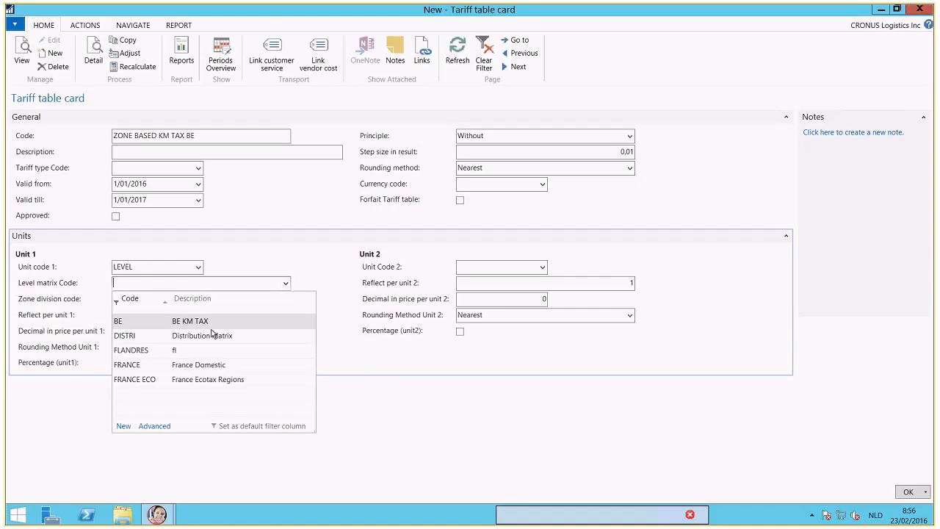
{"action": "left_click", "coordinate": [194, 326]}
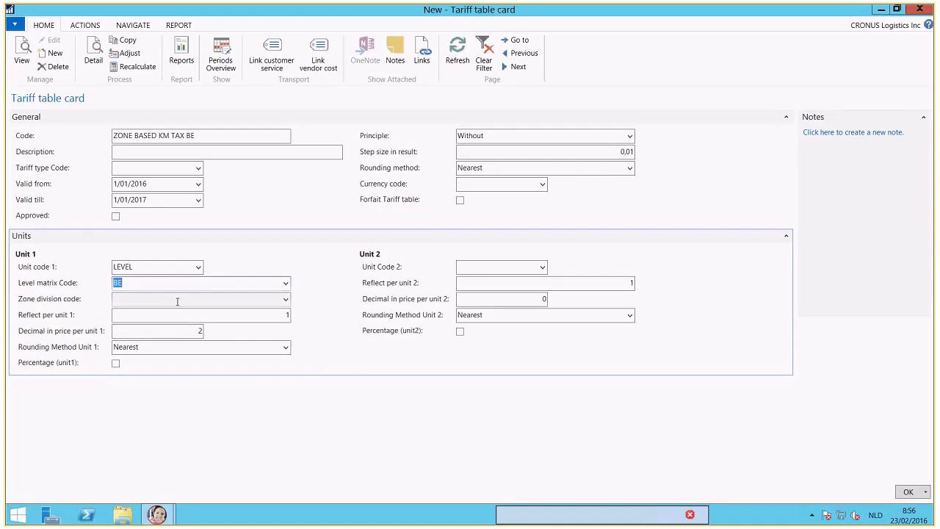
{"action": "key", "text": "Tab"}
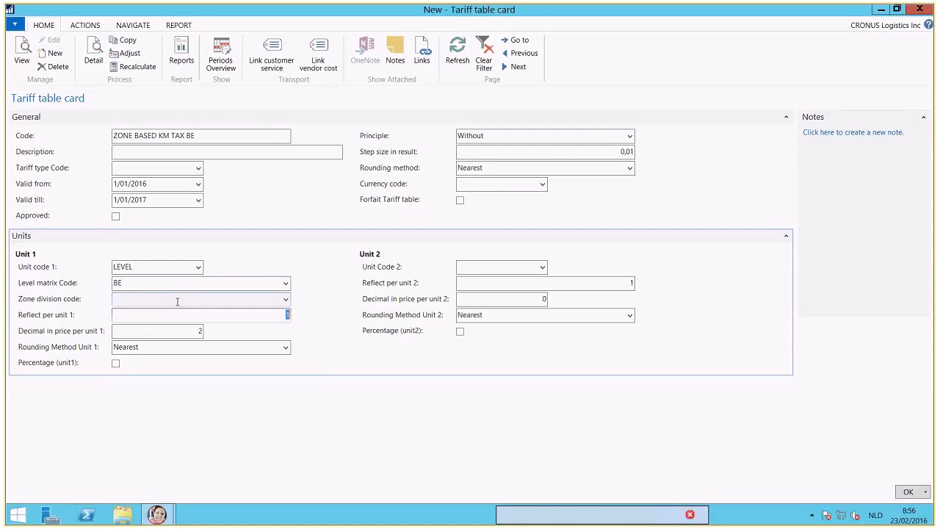
Create the detail levels for the ZONE BASED KM TAX BE tariff table and review its level code lines
{"action": "left_click", "coordinate": [87, 27]}
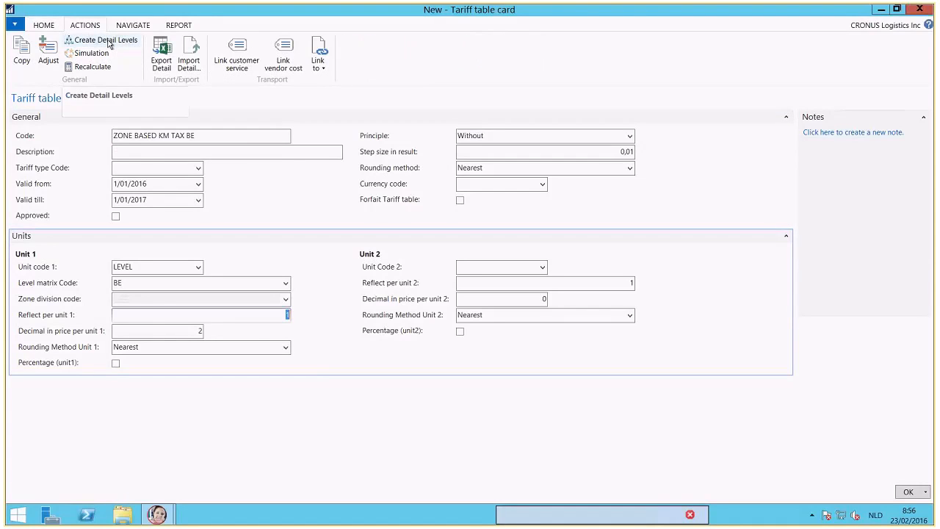
{"action": "left_click", "coordinate": [108, 44]}
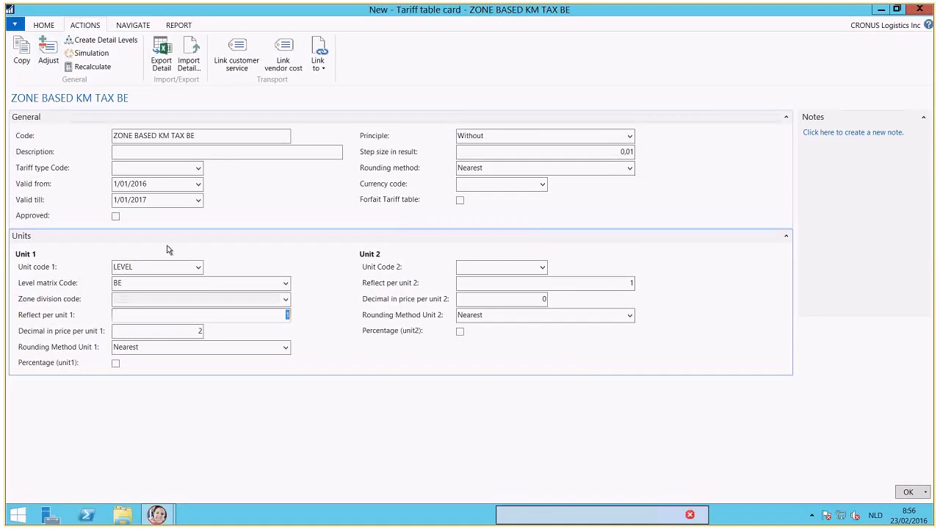
{"action": "left_click", "coordinate": [44, 25]}
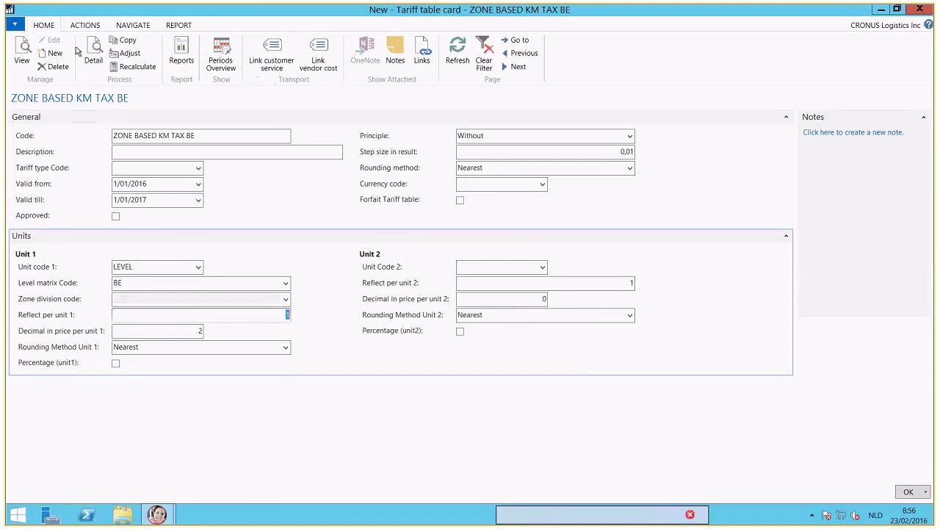
{"action": "left_click", "coordinate": [91, 62]}
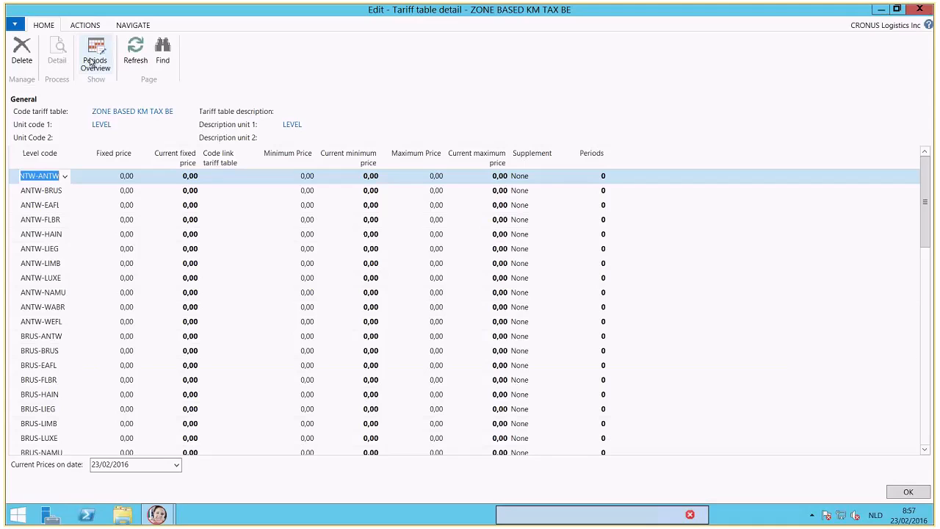
{"action": "scroll", "coordinate": [191, 221], "scroll_direction": "down", "scroll_amount": 6}
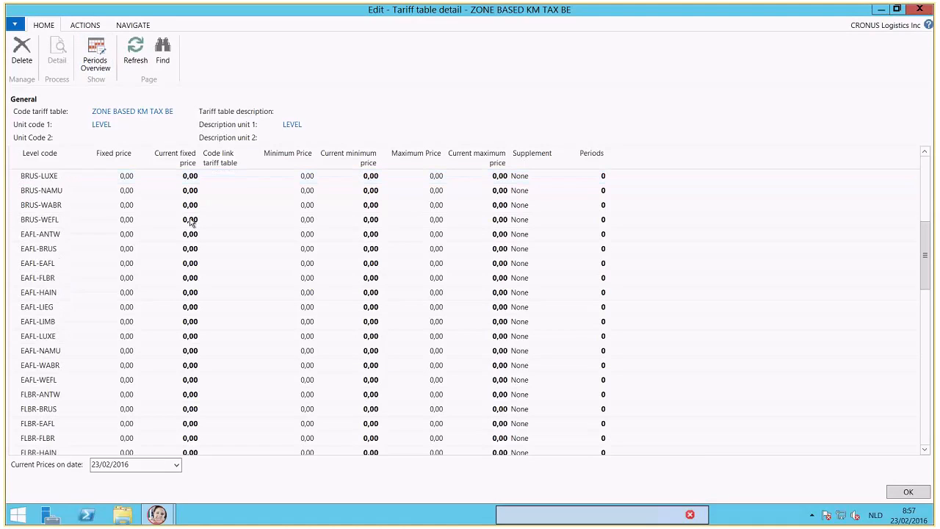
{"action": "scroll", "coordinate": [191, 220], "scroll_direction": "down", "scroll_amount": 7}
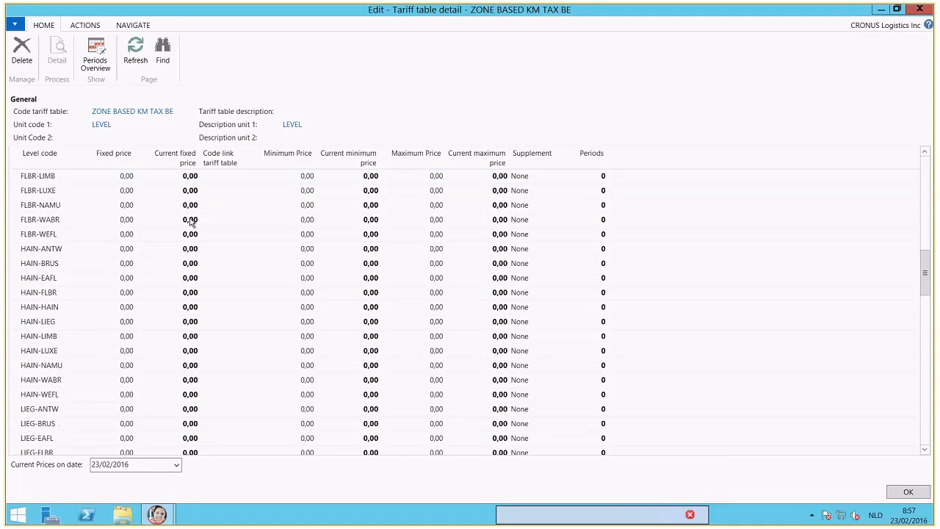
{"action": "key", "text": "ctrl+Home"}
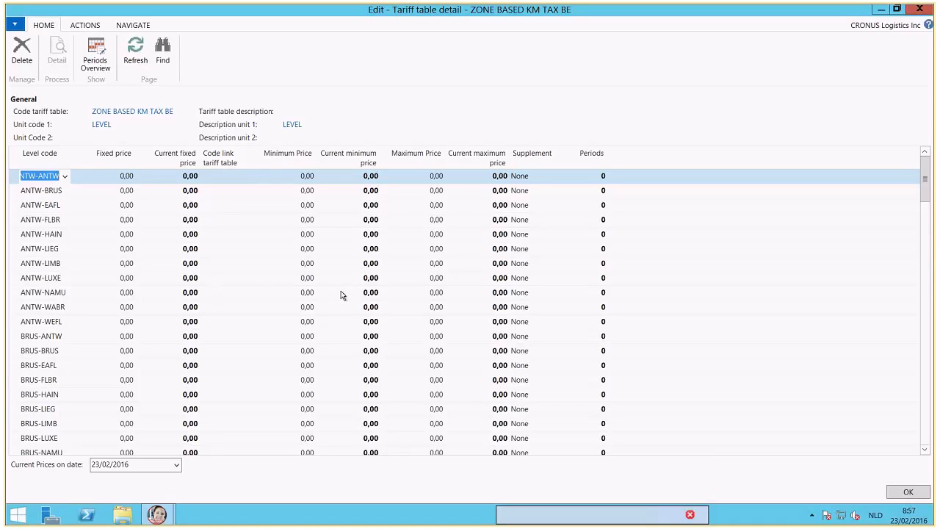
{"action": "key", "text": "Escape"}
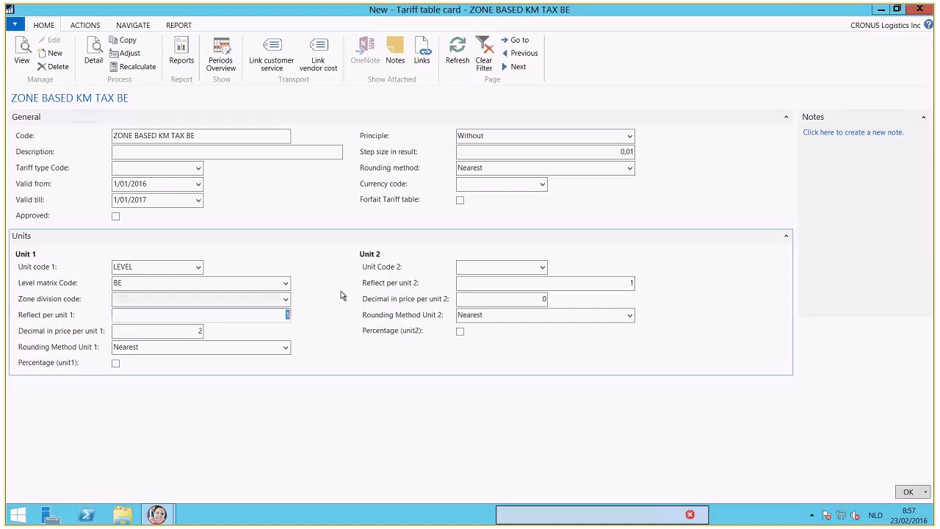
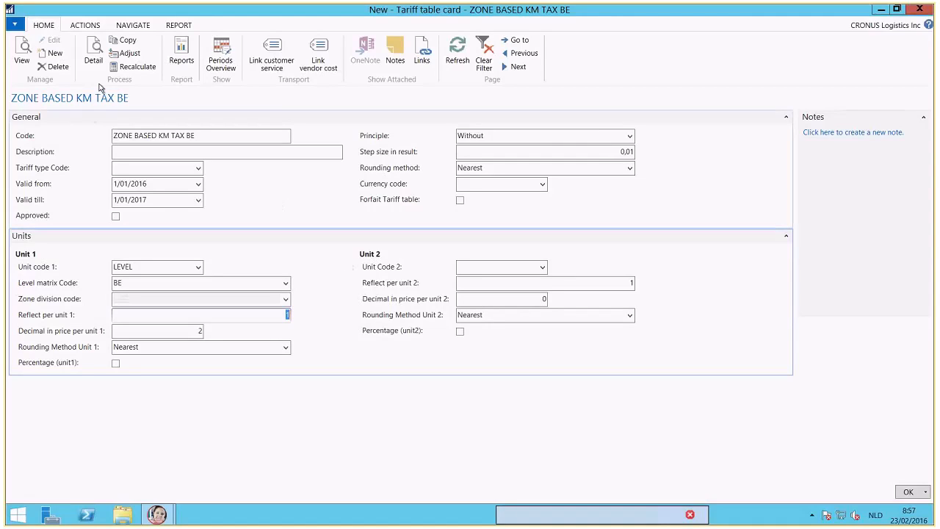
Export the tariff table details to Excel and maximize the workbook
{"action": "left_click", "coordinate": [91, 27]}
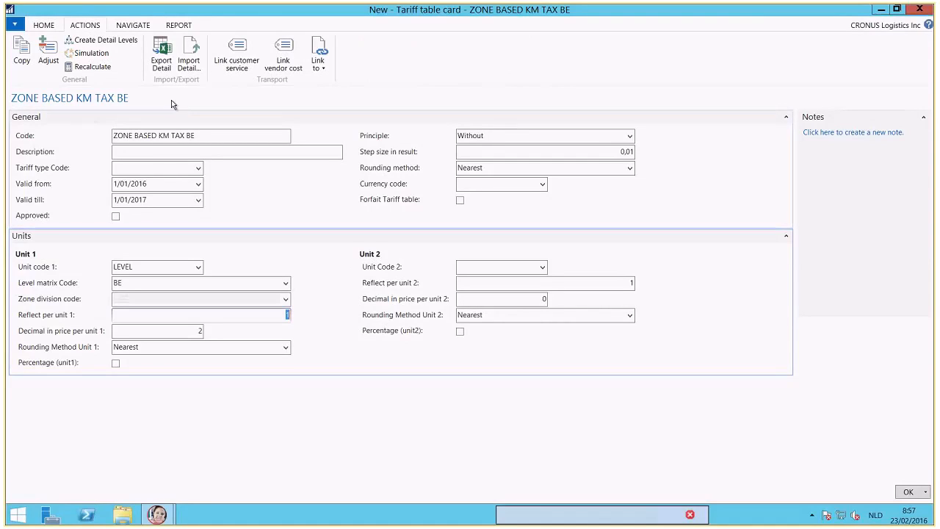
{"action": "left_click", "coordinate": [161, 63]}
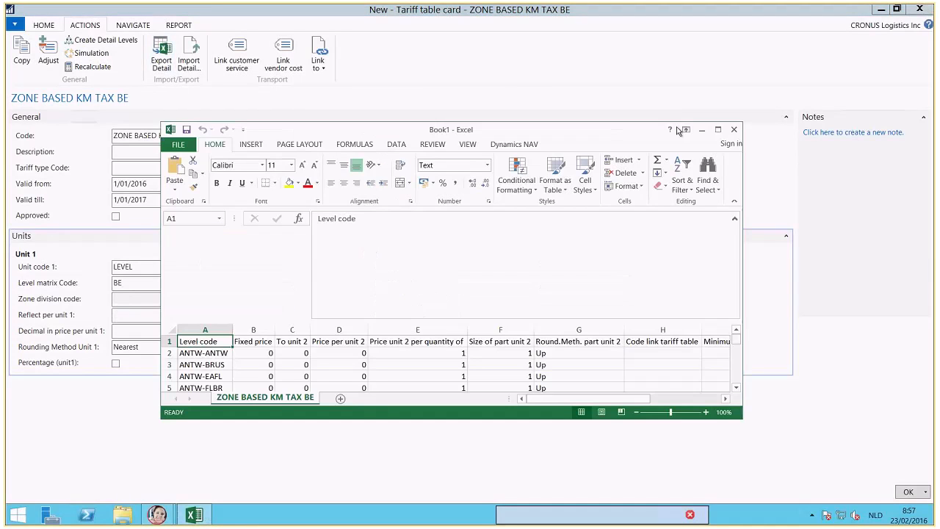
{"action": "left_click", "coordinate": [718, 129]}
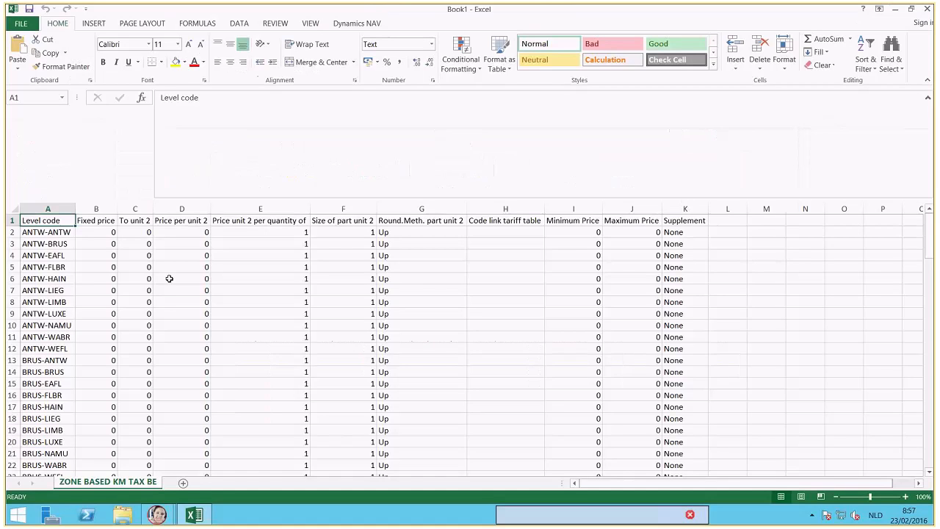
Fill the fixed prices of ANTW-ANTW through ANTW-WEFL with 10 to 110 in increments of 10
{"action": "left_click", "coordinate": [108, 233]}
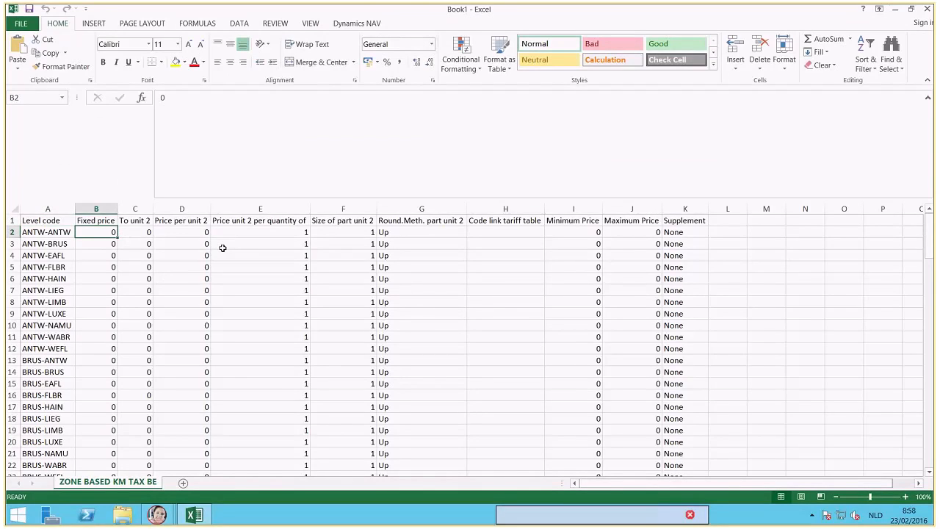
{"action": "key", "text": "ctrl+v"}
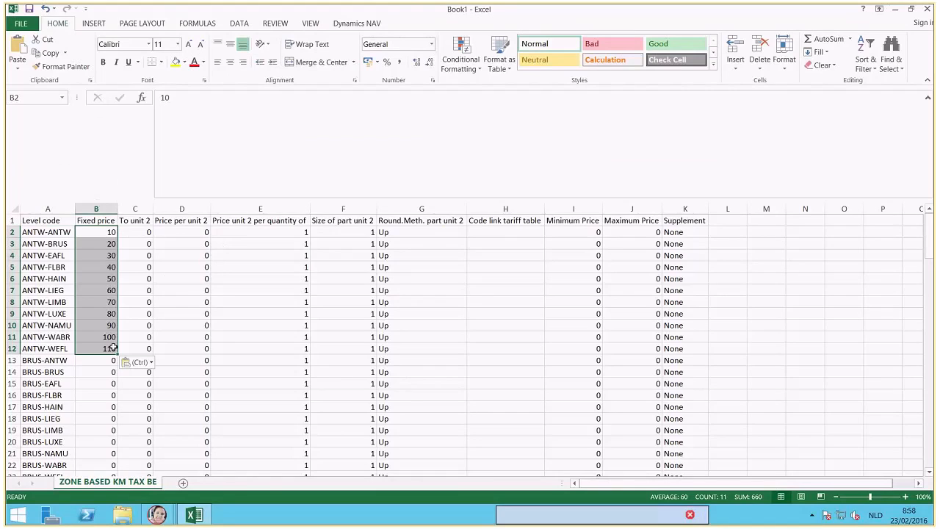
{"action": "key", "text": "F2"}
{"action": "right_click", "coordinate": [109, 313]}
Copy the Antwerp fixed prices in B2:B12 to all remaining level rows from BRUS-ANTW through WEFL-WEFL
{"action": "left_click_drag", "start_coordinate": [107, 232], "coordinate": [110, 347]}
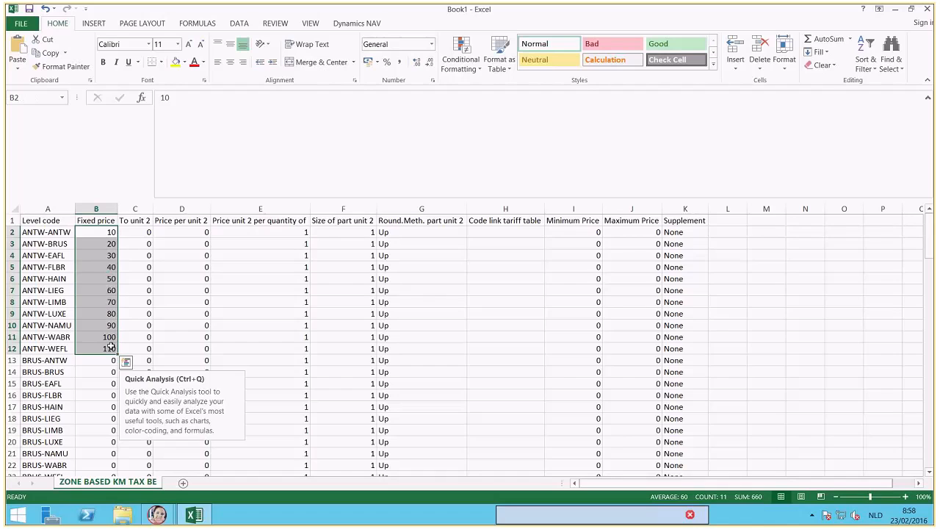
{"action": "key", "text": "ctrl+c"}
{"action": "left_click", "coordinate": [97, 359]}
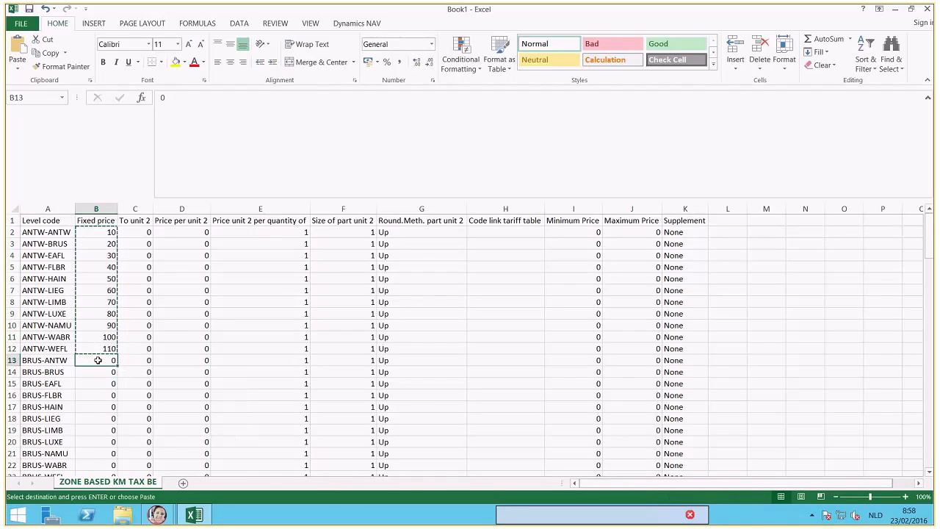
{"action": "key", "text": "shift+Down"}
{"action": "key", "text": "shift+Down"}
{"action": "key", "text": "shift+Down"}
{"action": "key", "text": "shift+Down"}
{"action": "key", "text": "shift+Down"}
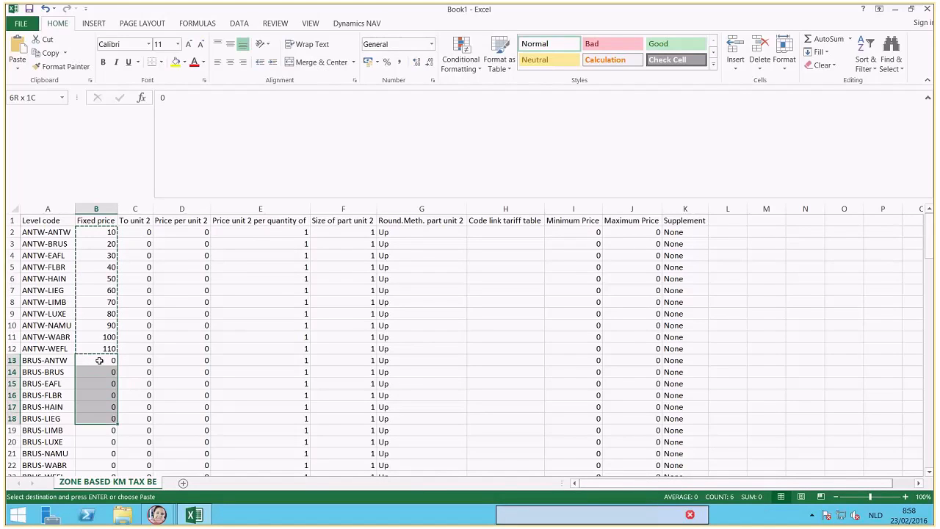
{"action": "key", "text": "shift+Down"}
{"action": "key", "text": "shift+Down"}
{"action": "key", "text": "shift+Down"}
{"action": "key", "text": "shift+Down"}
{"action": "key", "text": "shift+Down"}
{"action": "key", "text": "shift+Down"}
{"action": "key", "text": "shift+Down"}
{"action": "key", "text": "shift+Down"}
{"action": "key", "text": "shift+Down"}
{"action": "key", "text": "shift+Down"}
{"action": "key", "text": "shift+Down"}
{"action": "key", "text": "shift+Down"}
{"action": "key", "text": "shift+Down"}
{"action": "key", "text": "shift+Down"}
{"action": "key", "text": "shift+Down"}
{"action": "key", "text": "shift+Down"}
{"action": "key", "text": "shift+Down"}
{"action": "key", "text": "shift+Down"}
{"action": "key", "text": "shift+Down"}
{"action": "key", "text": "shift+Down"}
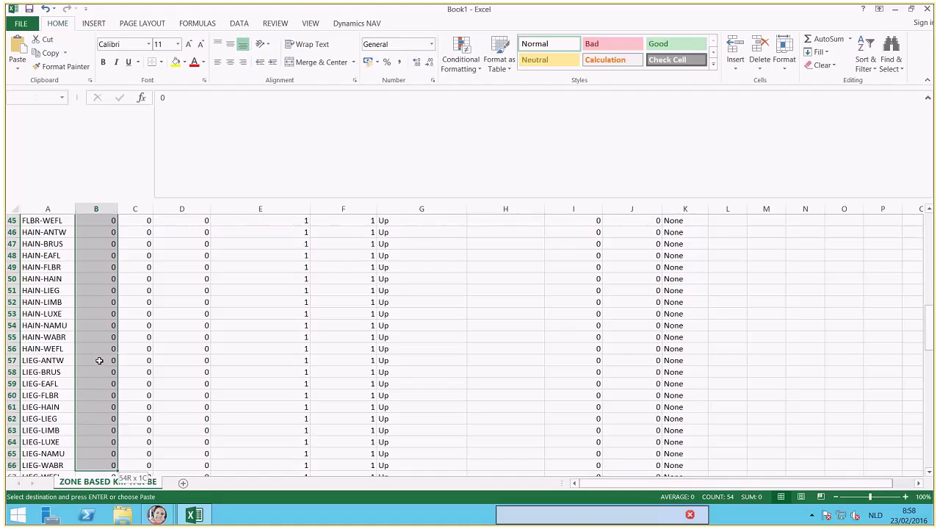
{"action": "key", "text": "shift+Down"}
{"action": "key", "text": "shift+Down"}
{"action": "key", "text": "shift+Down"}
{"action": "key", "text": "shift+Down"}
{"action": "key", "text": "shift+Down"}
{"action": "key", "text": "shift+Down"}
{"action": "key", "text": "shift+Down"}
{"action": "key", "text": "shift+Down"}
{"action": "key", "text": "shift+Down"}
{"action": "key", "text": "shift+Down"}
{"action": "key", "text": "shift+Down"}
{"action": "key", "text": "shift+Down"}
{"action": "key", "text": "shift+Down"}
{"action": "key", "text": "shift+Down"}
{"action": "key", "text": "shift+Down"}
{"action": "key", "text": "shift+Down"}
{"action": "key", "text": "shift+Down"}
{"action": "key", "text": "shift+Down"}
{"action": "key", "text": "shift+Down"}
{"action": "key", "text": "shift+Down"}
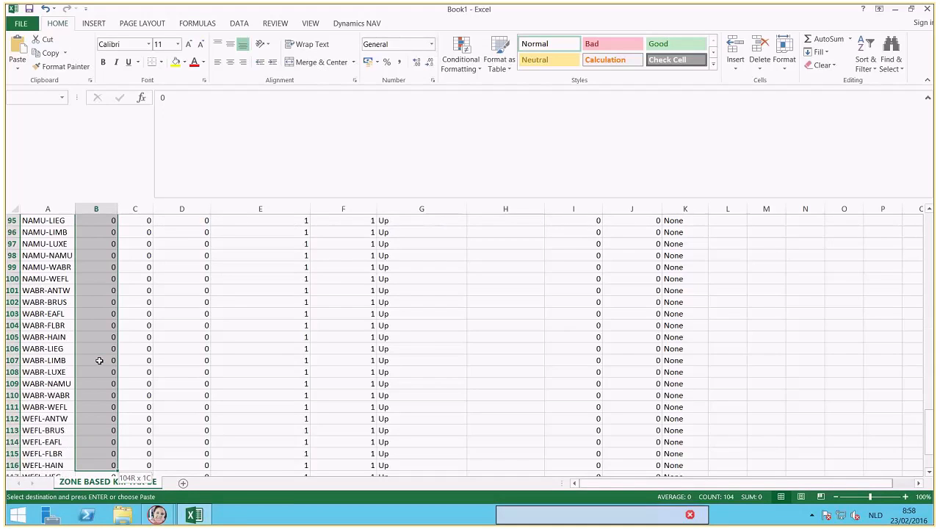
{"action": "key", "text": "shift+Up"}
{"action": "key", "text": "shift+Up"}
{"action": "key", "text": "shift+Up"}
{"action": "key", "text": "shift+Up"}
{"action": "key", "text": "shift+Up"}
{"action": "key", "text": "shift+Up"}
{"action": "key", "text": "shift+Up"}
{"action": "key", "text": "shift+Up"}
{"action": "key", "text": "shift+Up"}
{"action": "key", "text": "shift+Up"}
{"action": "key", "text": "shift+Up"}
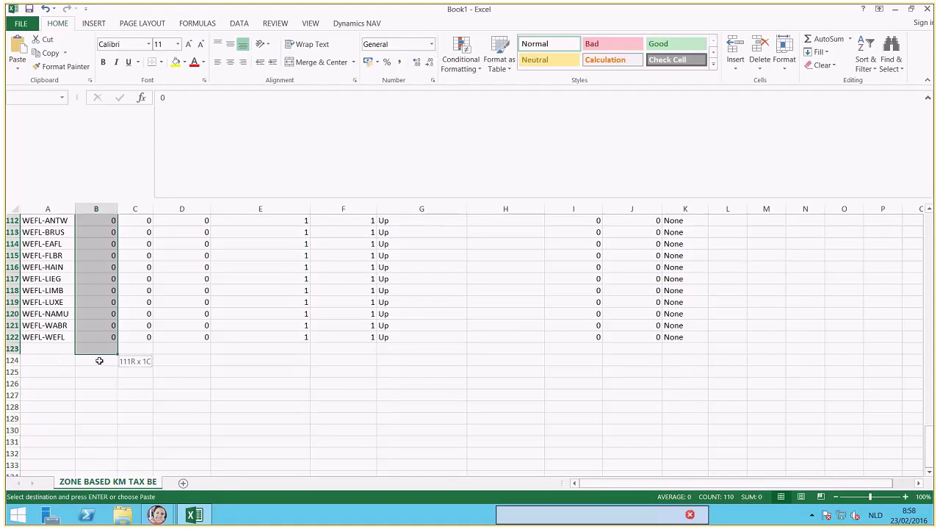
{"action": "key", "text": "ctrl+v"}
{"action": "key", "text": "ctrl+BackSpace"}
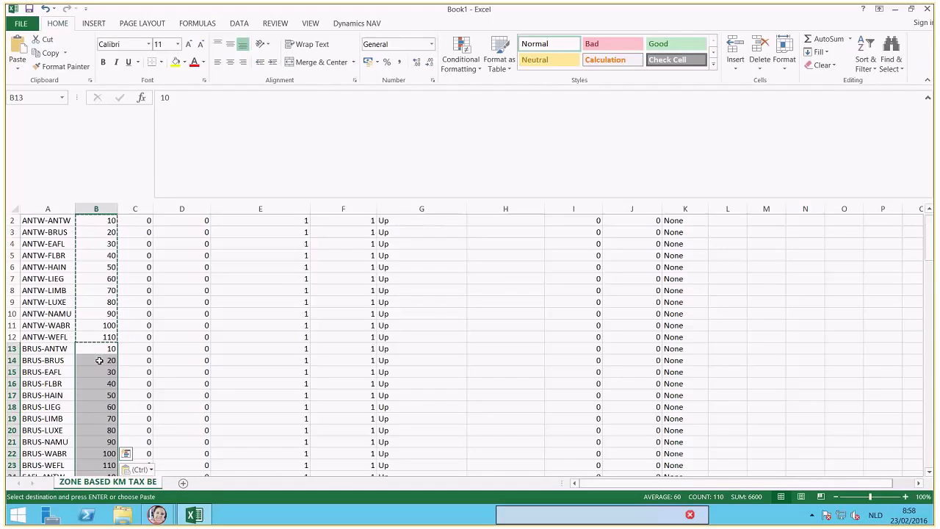
{"action": "left_click", "coordinate": [182, 301]}
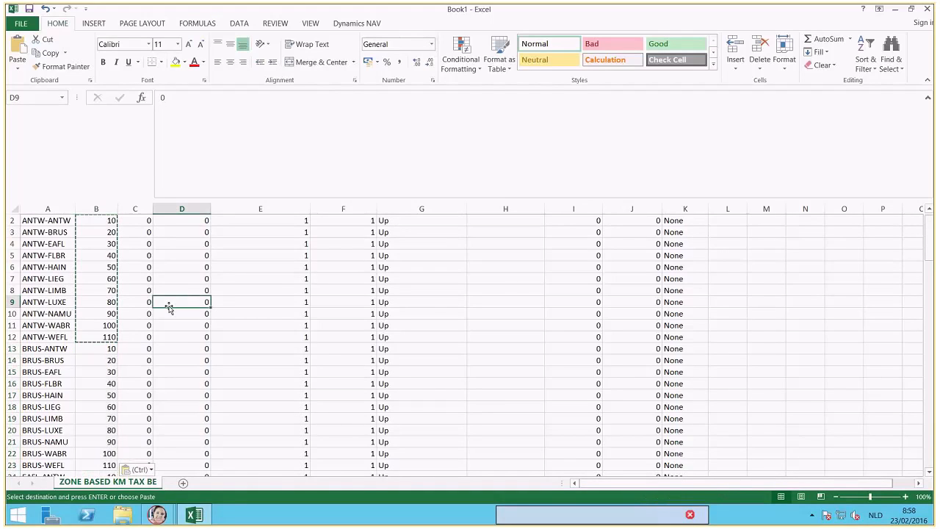
Save the workbook, and begin saving it under another name in the Downloads folder
{"action": "left_click", "coordinate": [27, 25]}
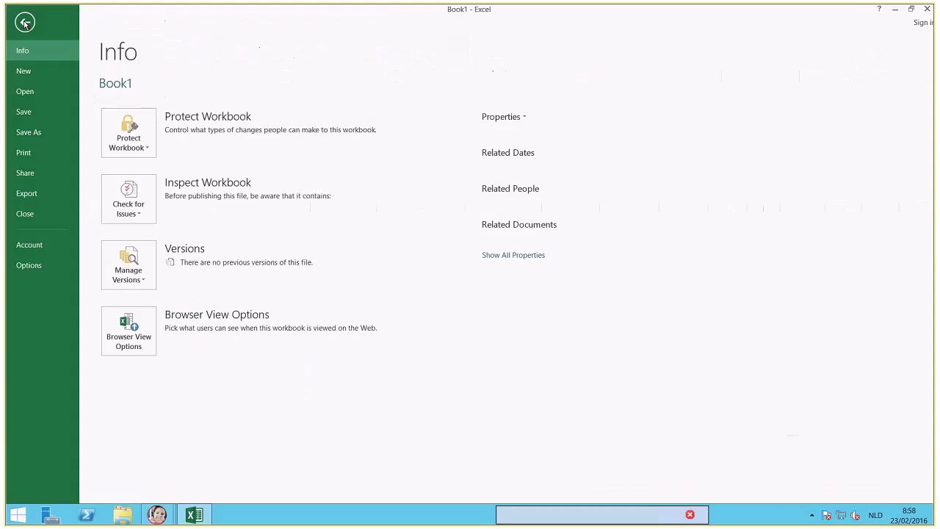
{"action": "left_click", "coordinate": [25, 112]}
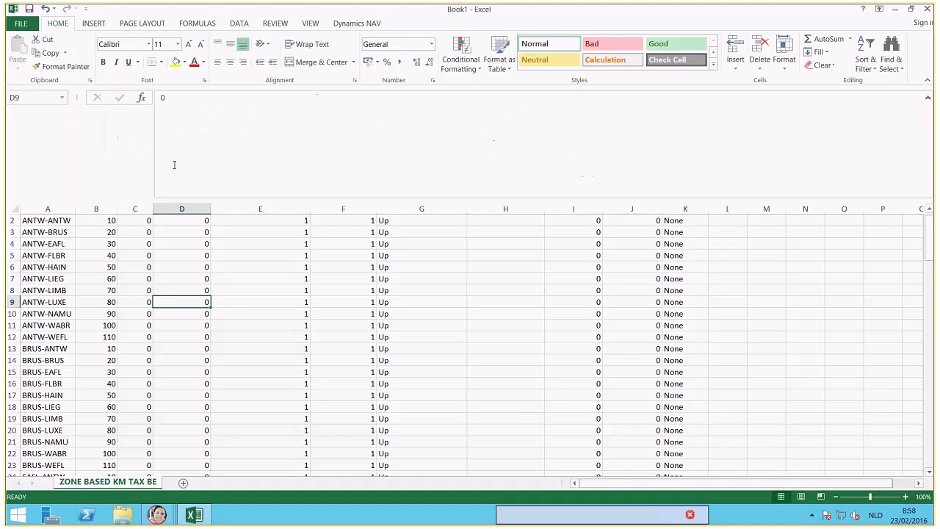
{"action": "left_click", "coordinate": [22, 24]}
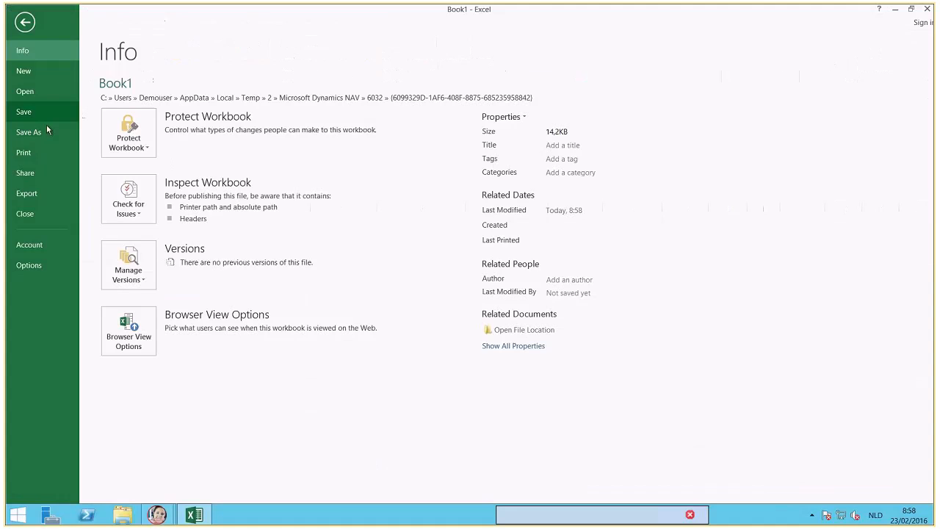
{"action": "left_click", "coordinate": [30, 132]}
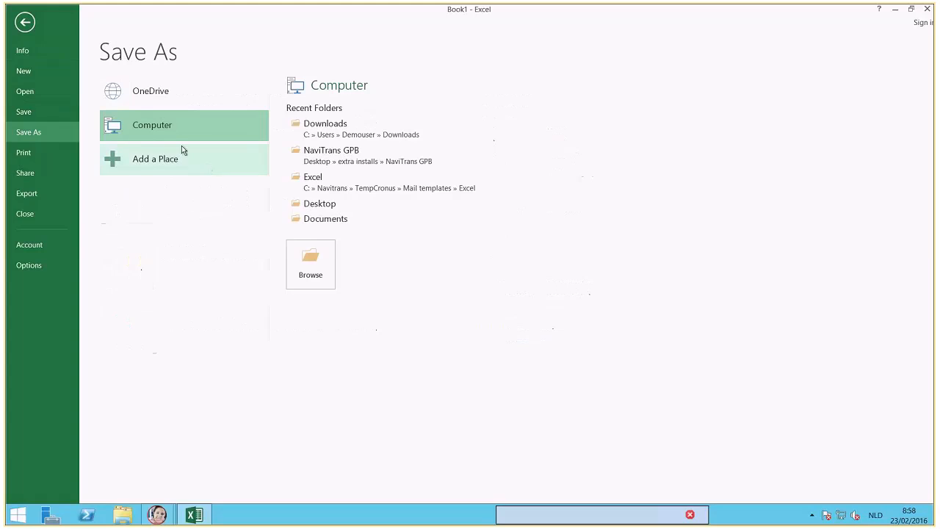
{"action": "left_click", "coordinate": [296, 263]}
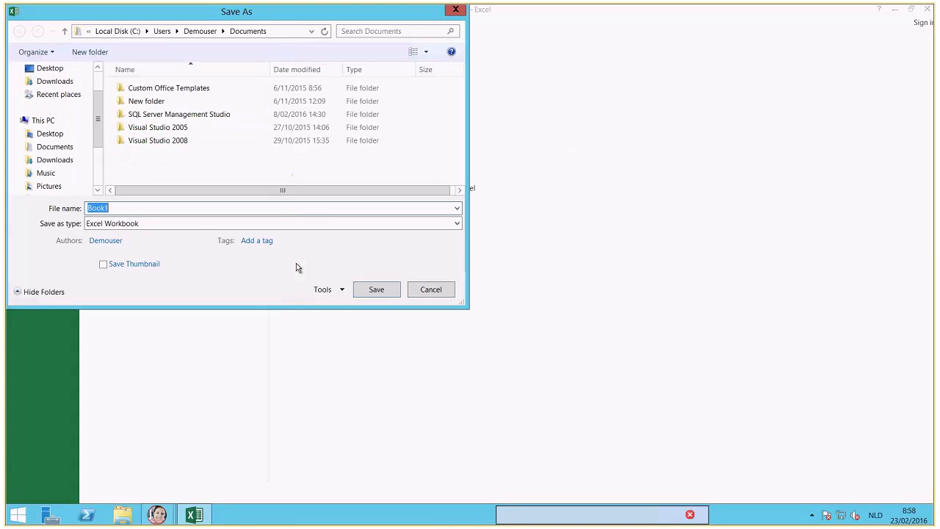
{"action": "left_click", "coordinate": [58, 82]}
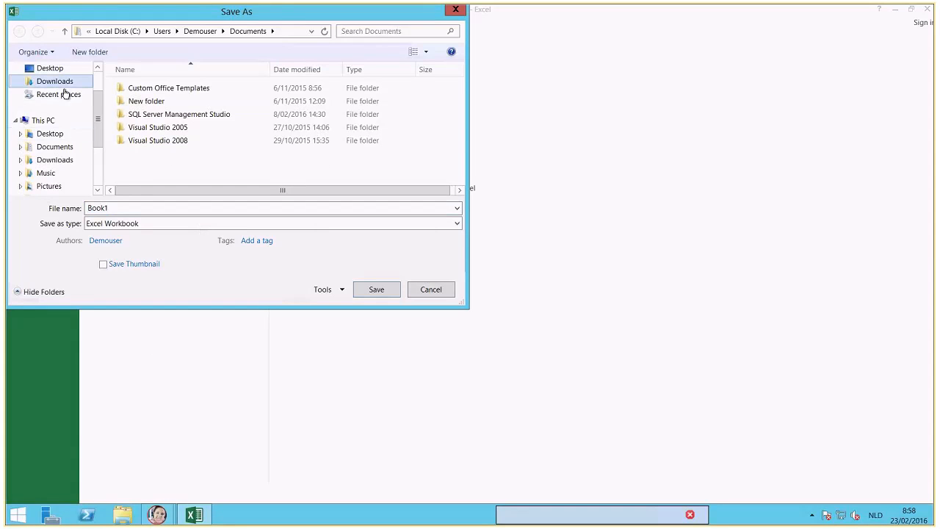
Save the workbook as "Zone based KM Tax BE" and close it
{"action": "left_click", "coordinate": [128, 208]}
{"action": "type", "text": "ZOn"}
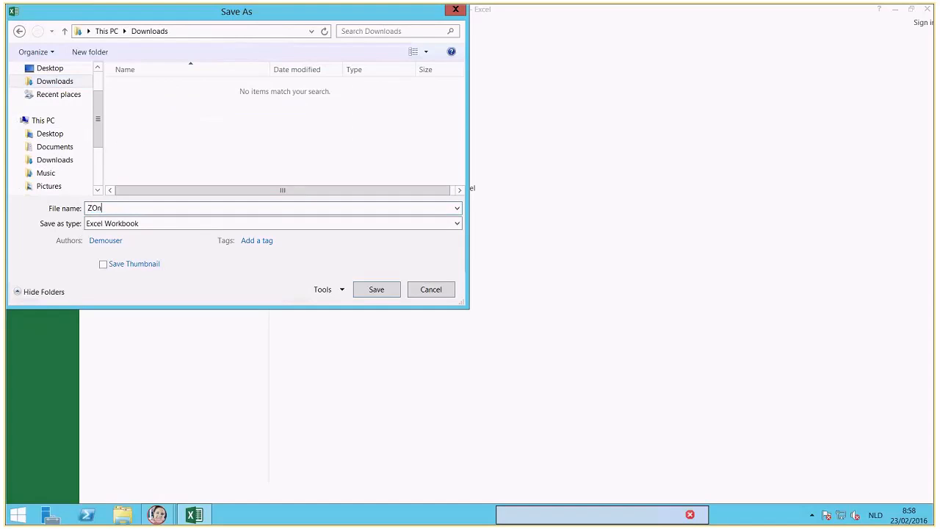
{"action": "key", "text": "BackSpace"}
{"action": "key", "text": "BackSpace"}
{"action": "type", "text": "one basde"}
{"action": "key", "text": "BackSpace"}
{"action": "key", "text": "BackSpace"}
{"action": "type", "text": "ed KM Tax"}
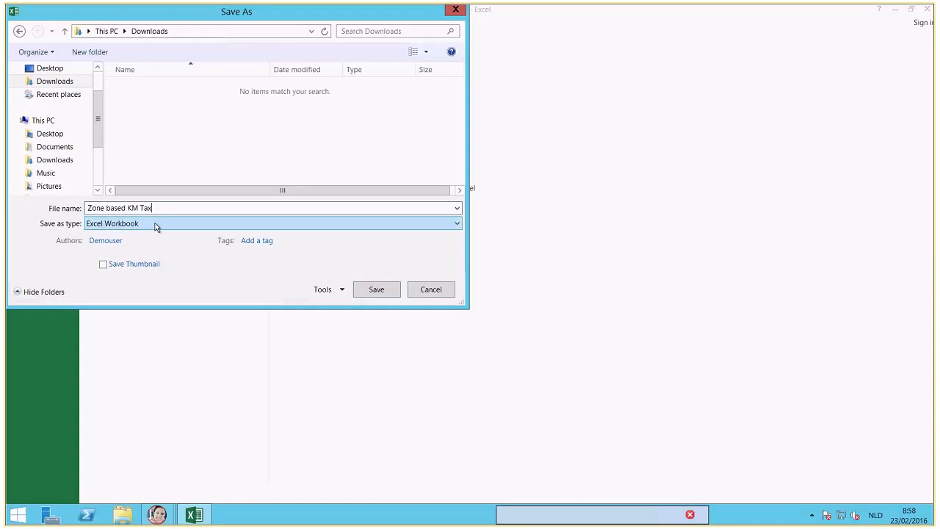
{"action": "type", "text": " BE"}
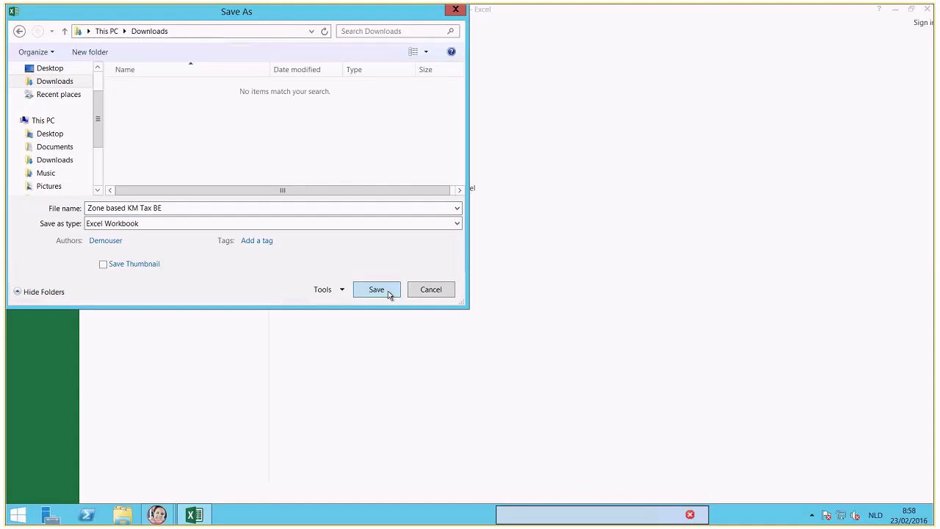
{"action": "left_click", "coordinate": [389, 291]}
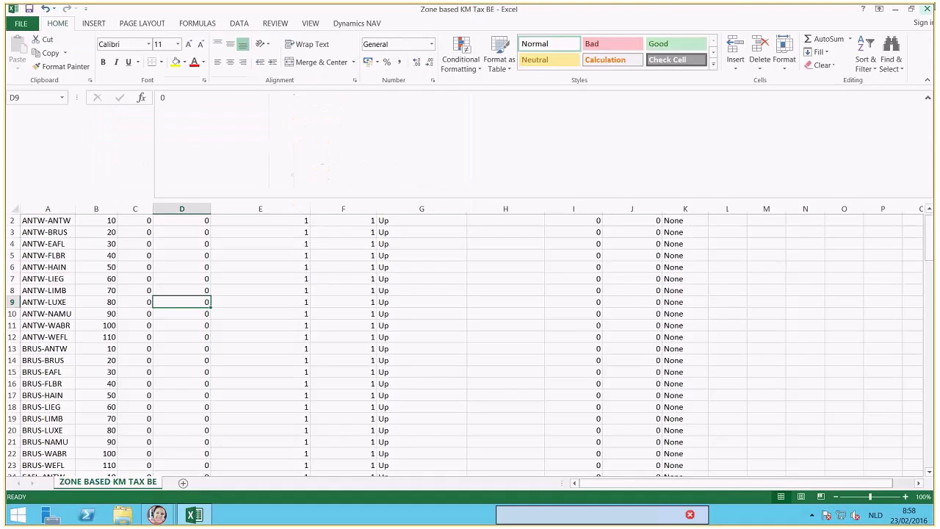
{"action": "left_click", "coordinate": [926, 10]}
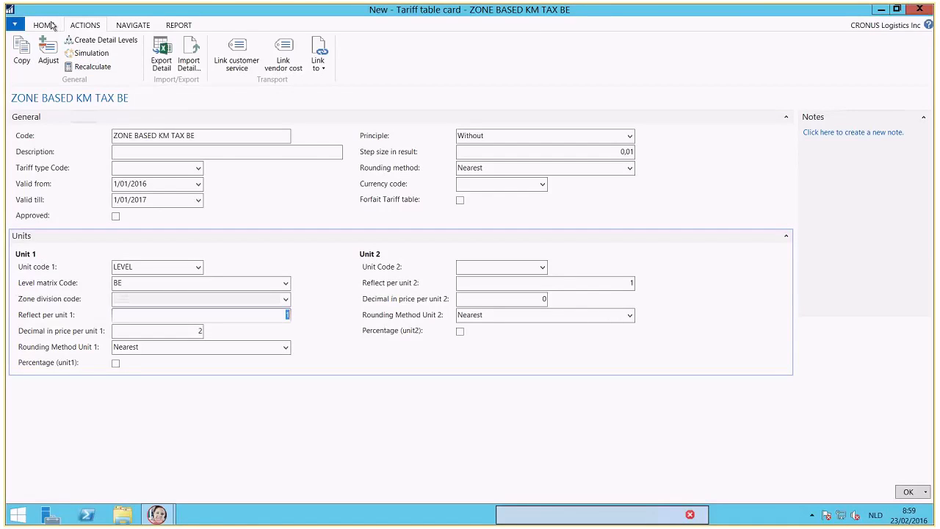
Delete all existing level lines from the details of the ZONE BASED KM TAX BE tariff table and return to its card
{"action": "left_click", "coordinate": [101, 41]}
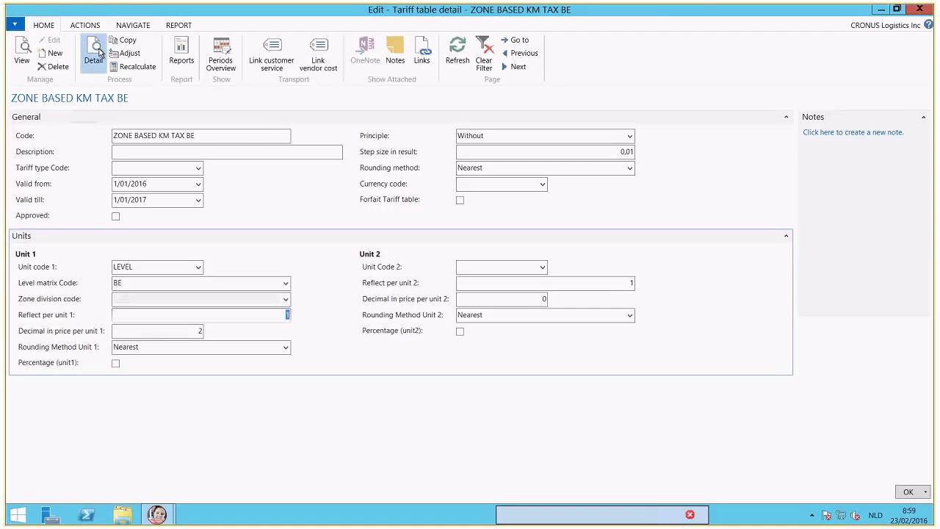
{"action": "left_click", "coordinate": [99, 53]}
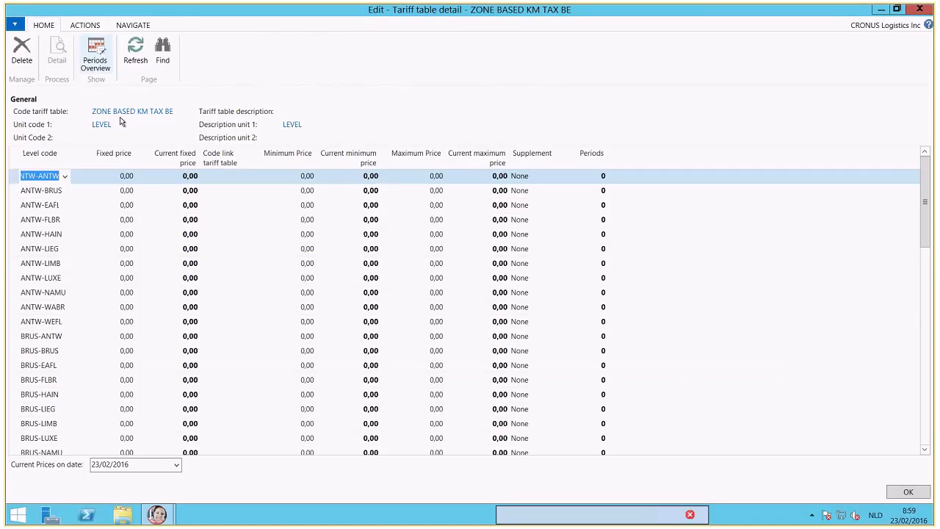
{"action": "scroll", "coordinate": [13, 179], "scroll_direction": "down", "scroll_amount": 20}
{"action": "left_click", "coordinate": [13, 178]}
{"action": "key", "text": "shift+Down"}
{"action": "key", "text": "shift+Down"}
{"action": "key", "text": "shift+Down"}
{"action": "key", "text": "shift+Down"}
{"action": "key", "text": "shift+Down"}
{"action": "key", "text": "shift+Down"}
{"action": "key", "text": "shift+Down"}
{"action": "key", "text": "shift+Down"}
{"action": "key", "text": "shift+Down"}
{"action": "key", "text": "shift+Down"}
{"action": "key", "text": "shift+Down"}
{"action": "key", "text": "shift+Down"}
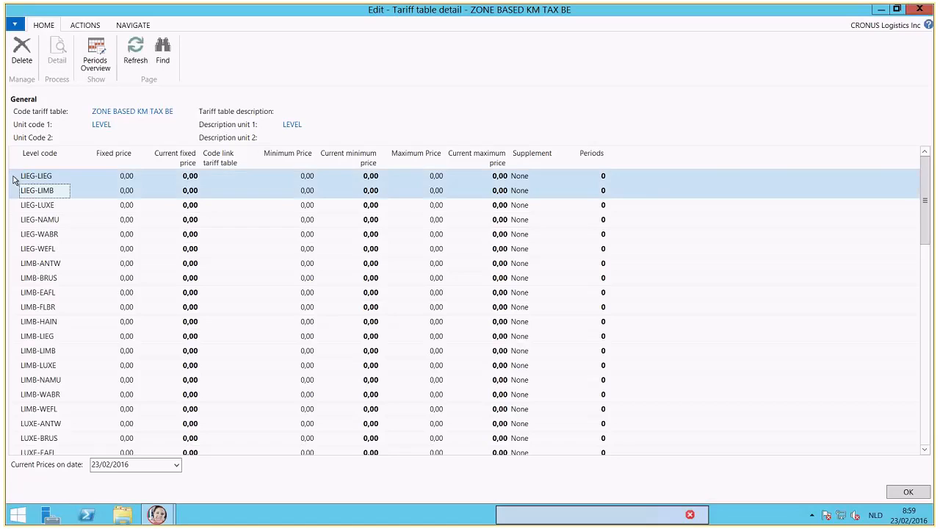
{"action": "key", "text": "shift+Down"}
{"action": "key", "text": "shift+Down"}
{"action": "key", "text": "shift+Down"}
{"action": "key", "text": "shift+Down"}
{"action": "key", "text": "shift+Down"}
{"action": "key", "text": "shift+Down"}
{"action": "key", "text": "shift+Down"}
{"action": "key", "text": "shift+Down"}
{"action": "key", "text": "shift+Down"}
{"action": "key", "text": "shift+Down"}
{"action": "key", "text": "shift+Down"}
{"action": "key", "text": "shift+Down"}
{"action": "key", "text": "shift+Down"}
{"action": "key", "text": "shift+Down"}
{"action": "key", "text": "shift+Down"}
{"action": "key", "text": "shift+Down"}
{"action": "key", "text": "shift+Down"}
{"action": "key", "text": "shift+Down"}
{"action": "key", "text": "shift+Down"}
{"action": "key", "text": "shift+Down"}
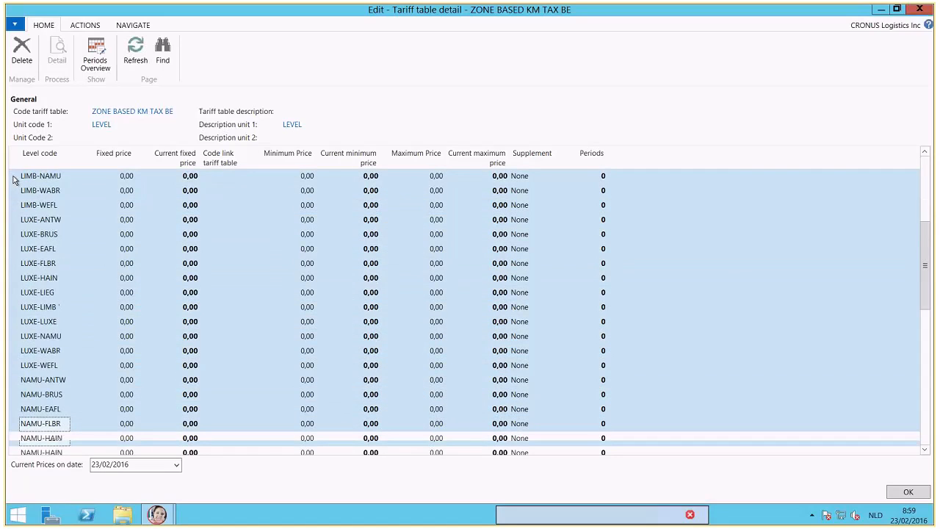
{"action": "key", "text": "shift+Down"}
{"action": "key", "text": "shift+Down"}
{"action": "key", "text": "shift+Down"}
{"action": "key", "text": "shift+Down"}
{"action": "key", "text": "shift+Down"}
{"action": "key", "text": "shift+Down"}
{"action": "key", "text": "shift+Down"}
{"action": "key", "text": "shift+Down"}
{"action": "key", "text": "shift+Down"}
{"action": "key", "text": "shift+Down"}
{"action": "key", "text": "shift+Down"}
{"action": "key", "text": "shift+Down"}
{"action": "key", "text": "shift+Down"}
{"action": "key", "text": "shift+Down"}
{"action": "key", "text": "shift+Down"}
{"action": "key", "text": "shift+Down"}
{"action": "key", "text": "shift+Down"}
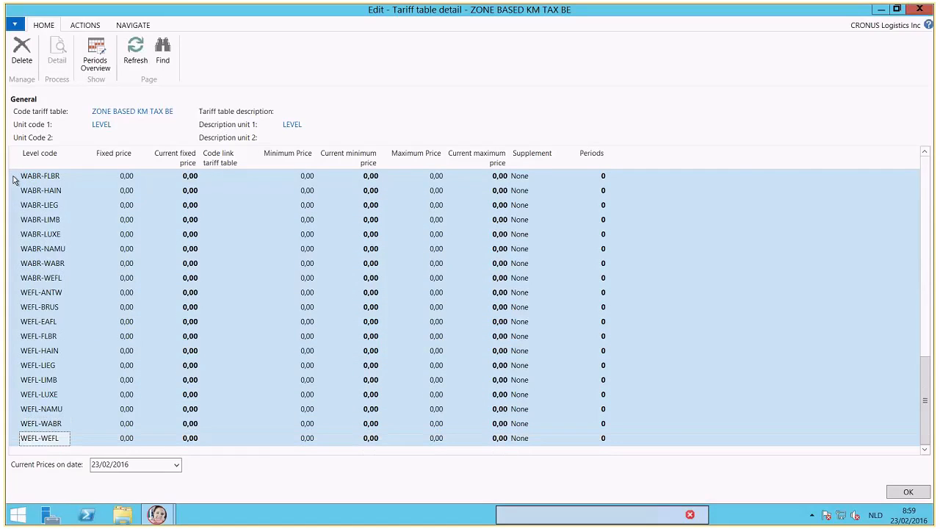
{"action": "left_click", "coordinate": [22, 59]}
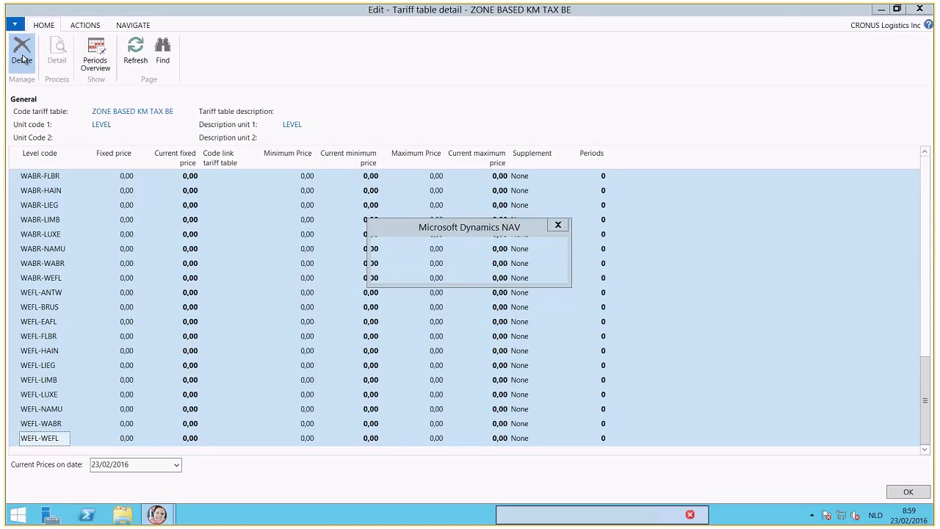
{"action": "left_click", "coordinate": [503, 270]}
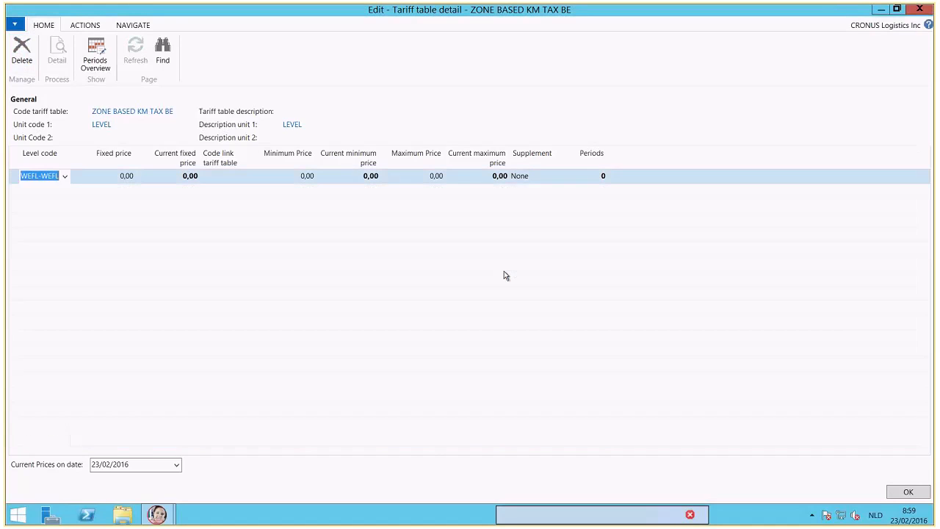
{"action": "key", "text": "Escape"}
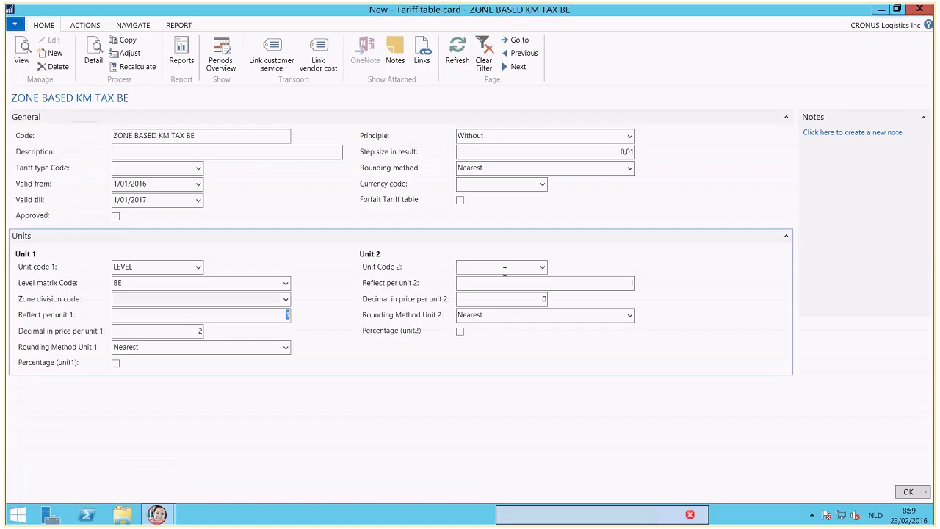
Import the tariff table details from the Zone based KM Tax BE workbook in the Downloads folder
{"action": "left_click", "coordinate": [87, 25]}
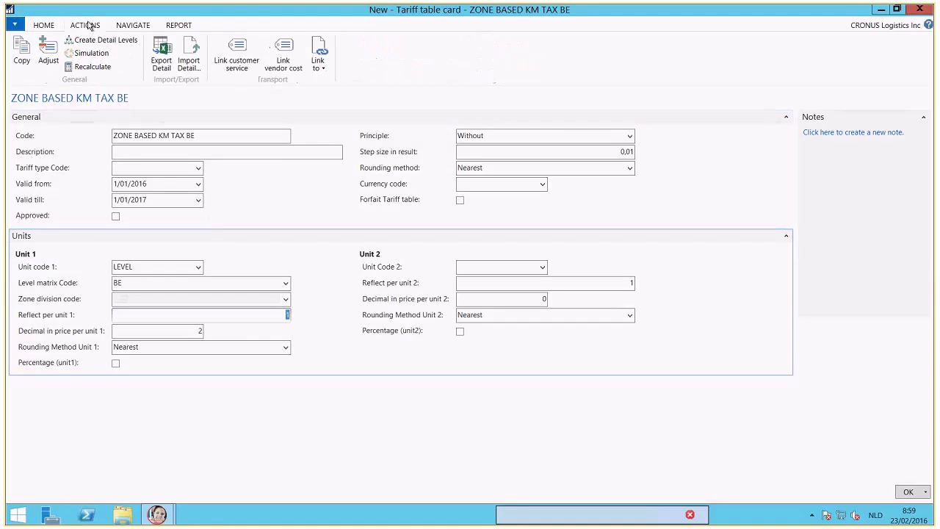
{"action": "left_click", "coordinate": [191, 62]}
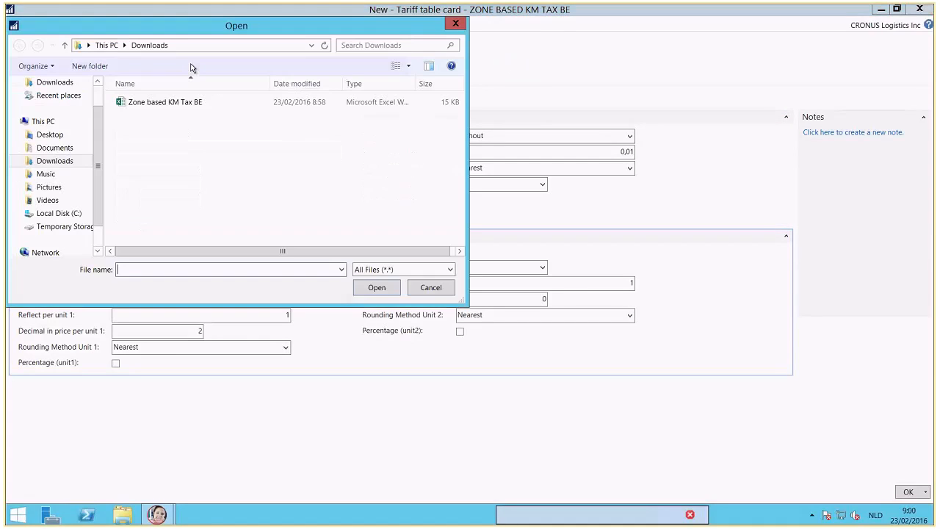
{"action": "left_click", "coordinate": [174, 108]}
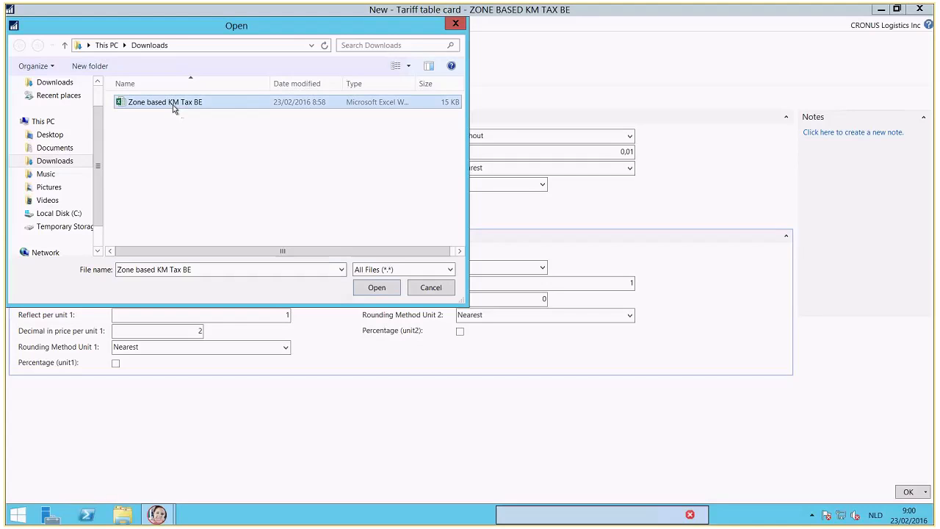
{"action": "left_click", "coordinate": [377, 288]}
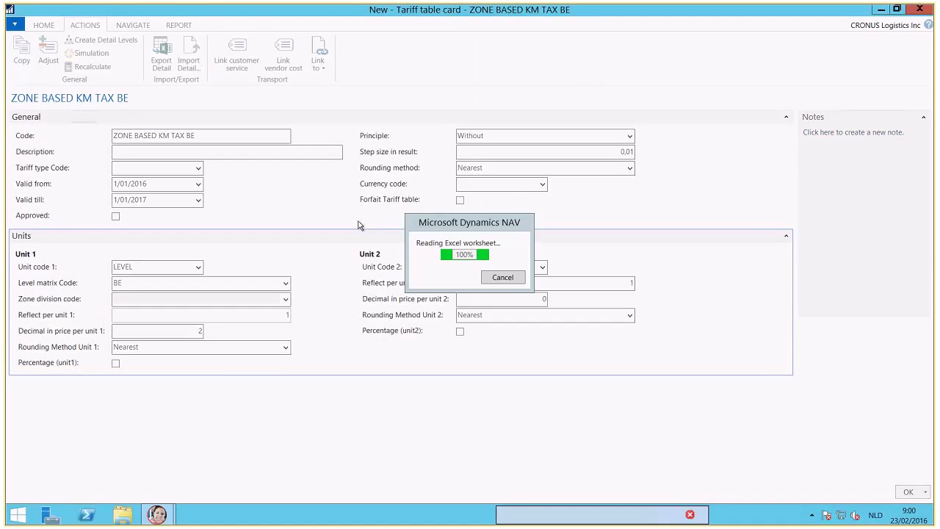
Review the imported fixed prices in the tariff table details and mark the tariff table as approved
{"action": "left_click", "coordinate": [46, 25]}
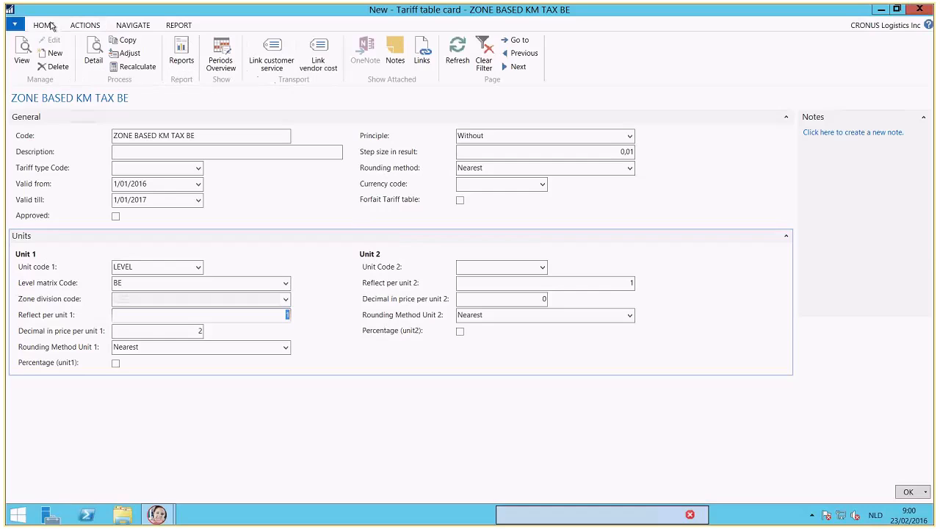
{"action": "left_click", "coordinate": [94, 59]}
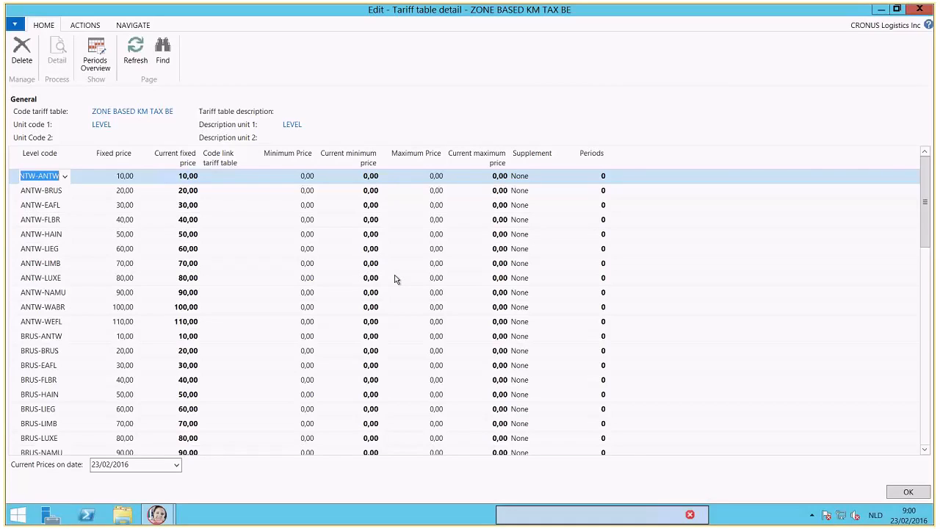
{"action": "key", "text": "Escape"}
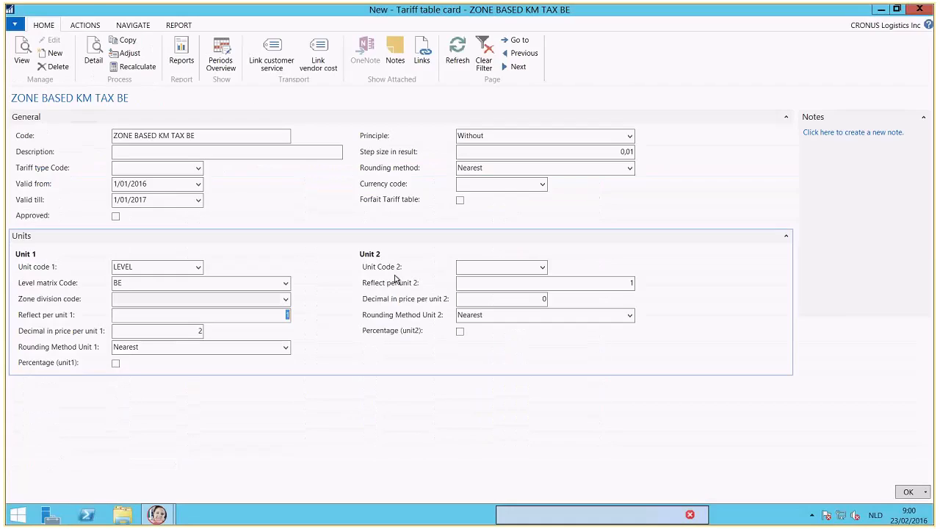
{"action": "left_click", "coordinate": [116, 216]}
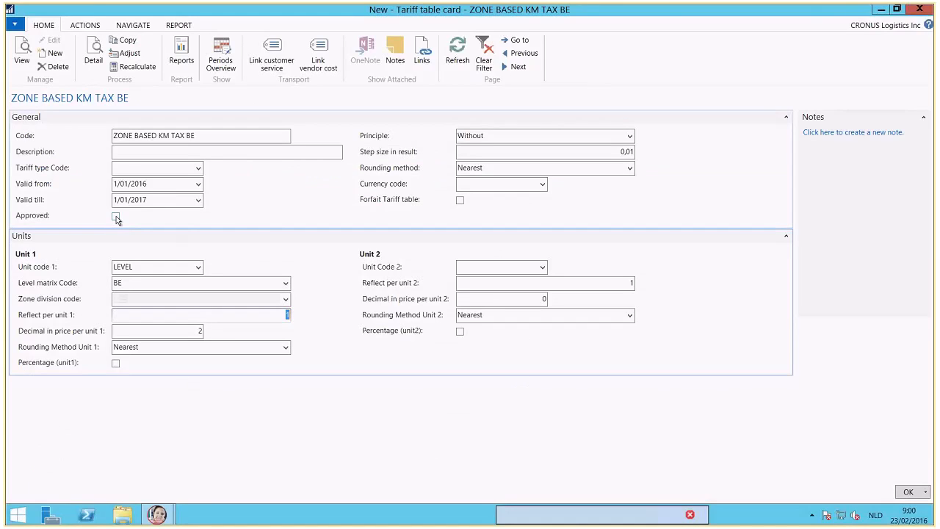